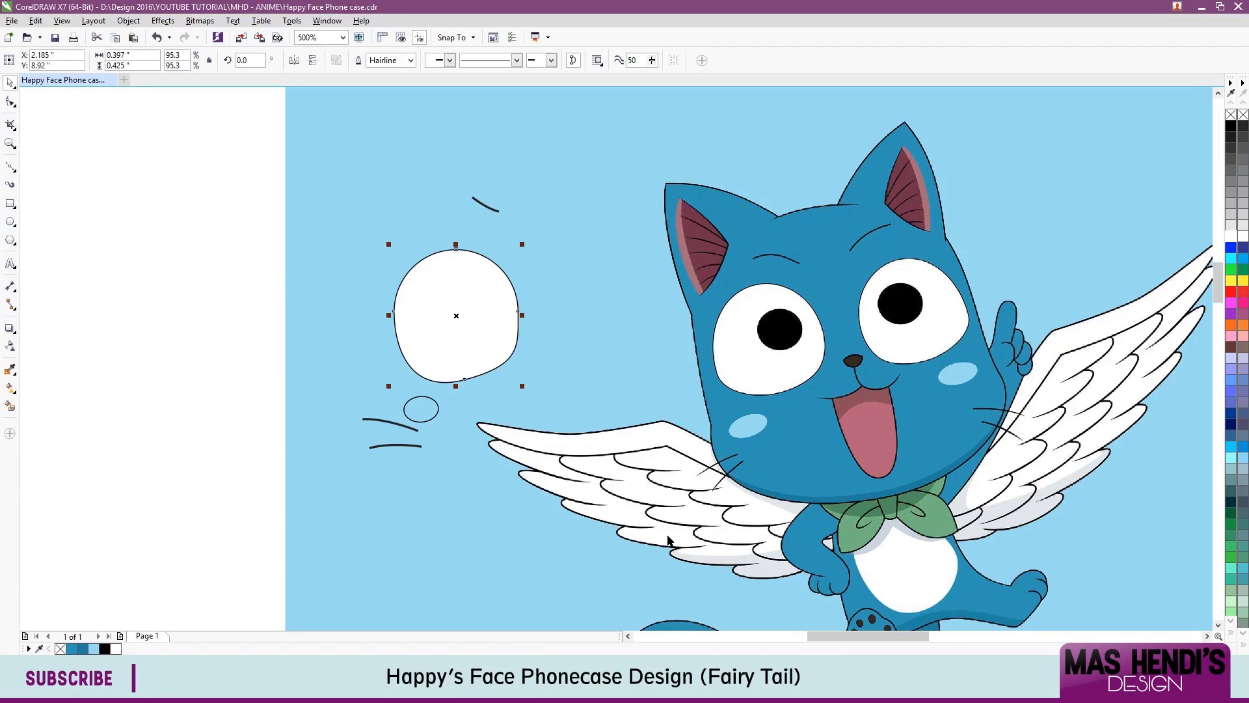
Fill the cheek oval light blue and draw a rectangle about 1.825 by 1.463 inches around the face parts.
click(420, 409)
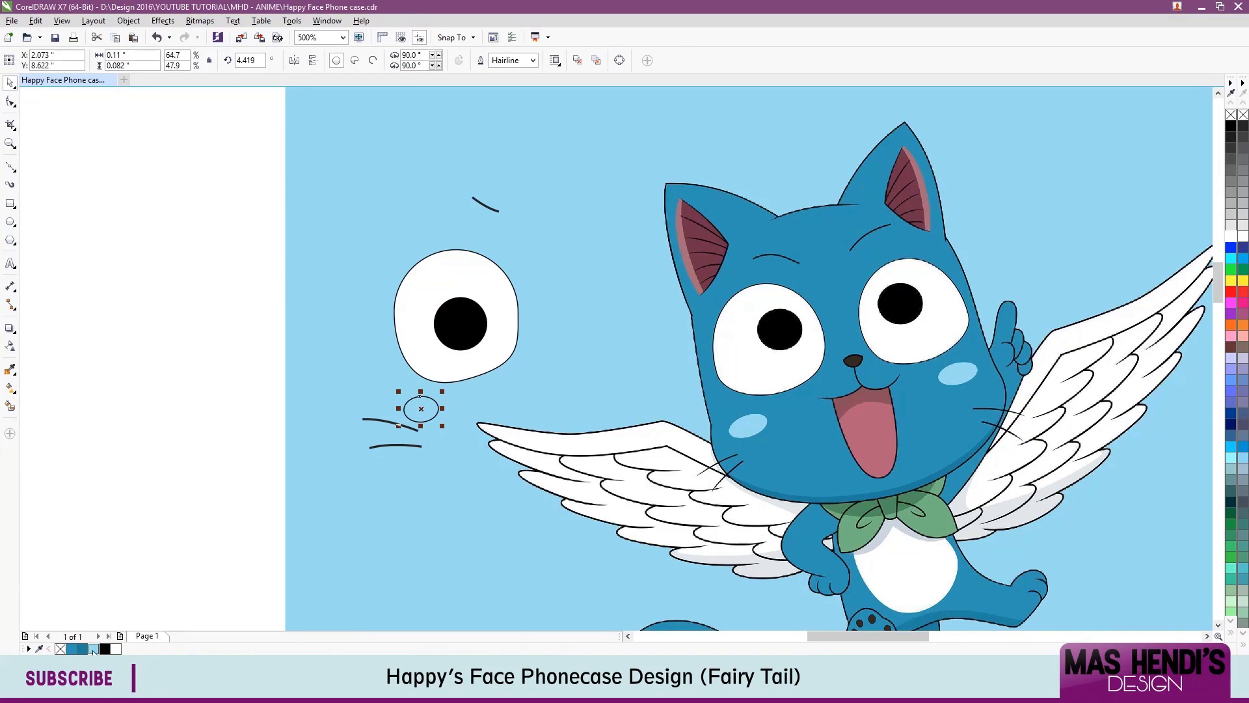
scroll(536, 409, down, 2)
key(F6)
drag(294, 244, 580, 473)
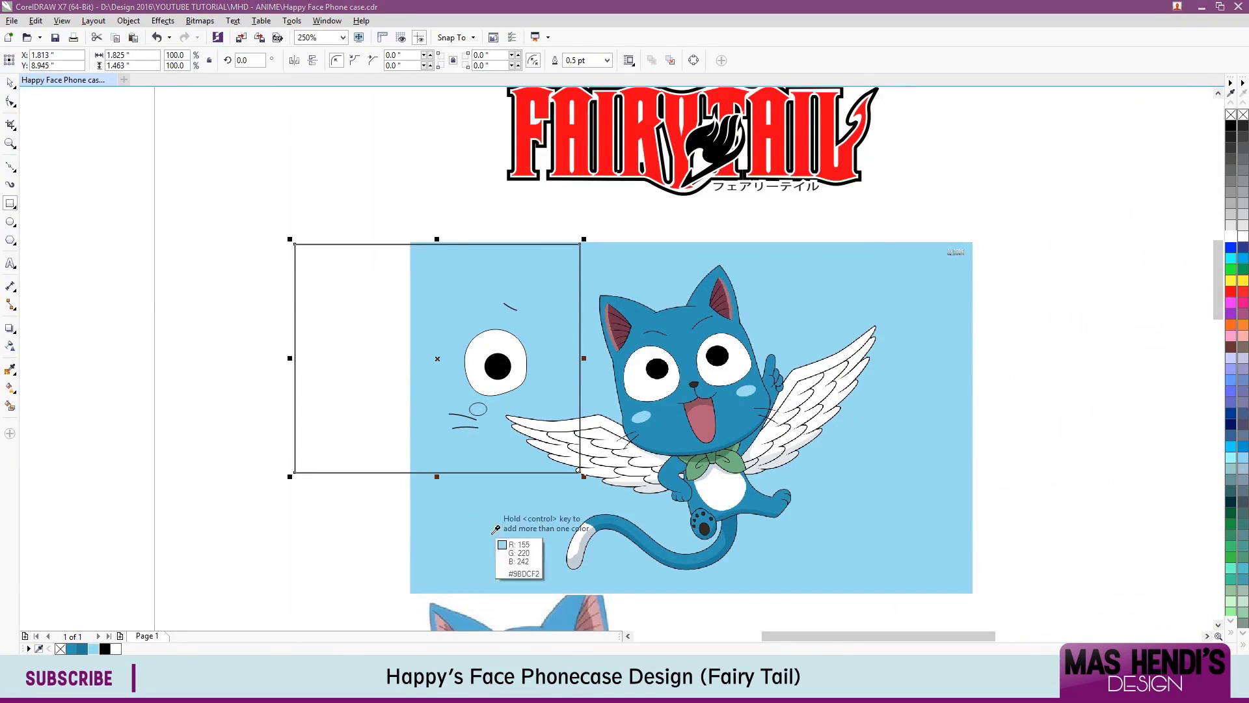
Fill the rectangle with the cat's body blue and stack it behind the face parts but above the reference image.
click(73, 649)
key(shift+Page_Down)
key(ctrl+Page_Up)
key(space)
scroll(550, 426, up, 2)
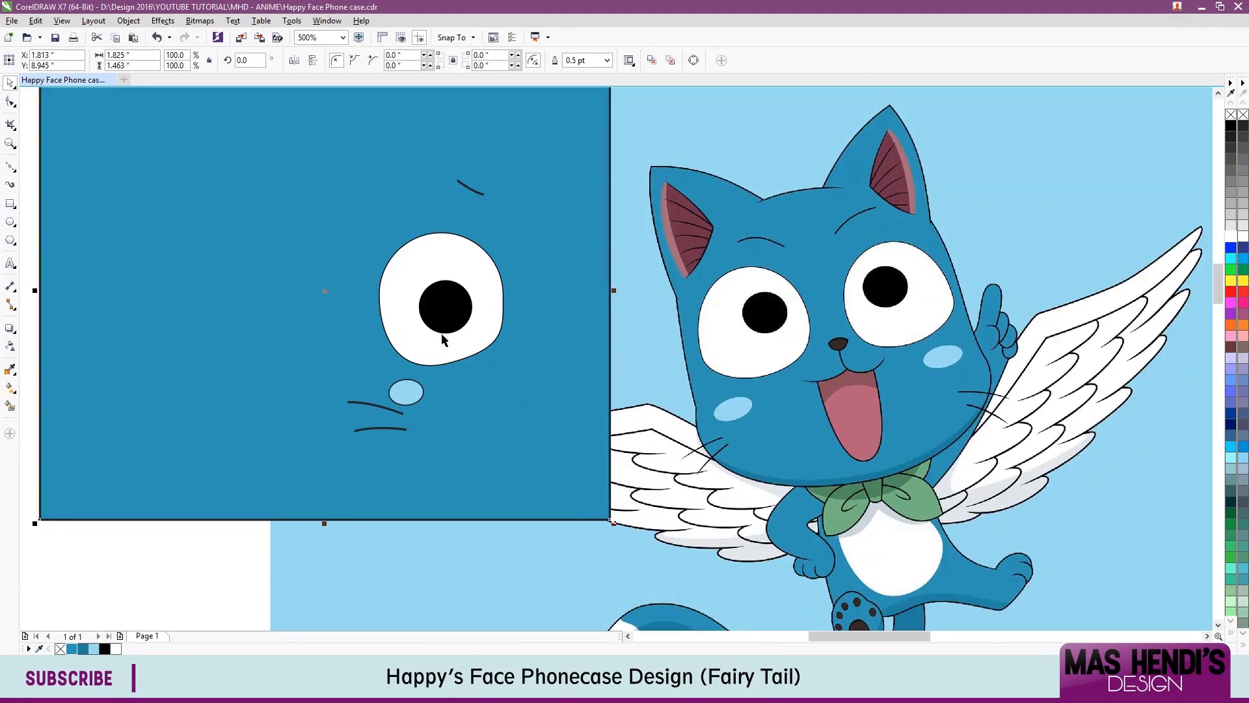
Remove the cheek oval's outline and set the eyebrow line's outline width to 1.0 pt.
click(406, 392)
click(470, 187)
scroll(486, 189, up, 2)
scroll(443, 150, down, 1)
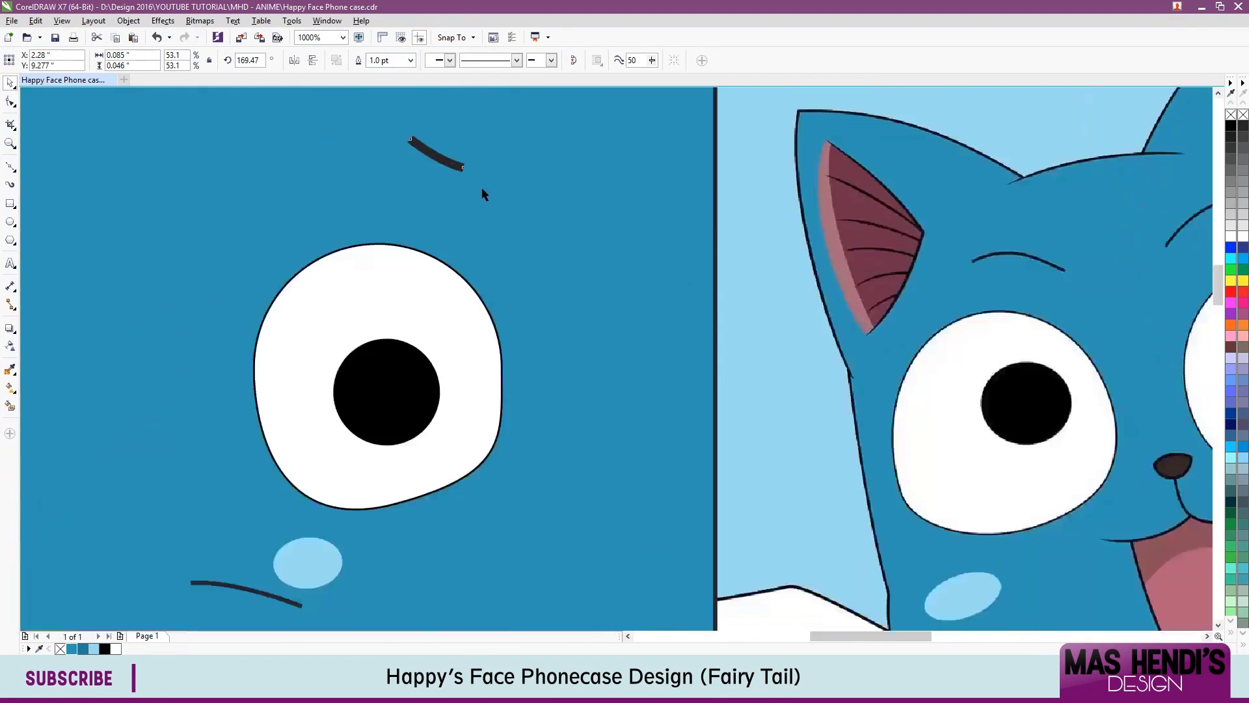
scroll(353, 430, down, 2)
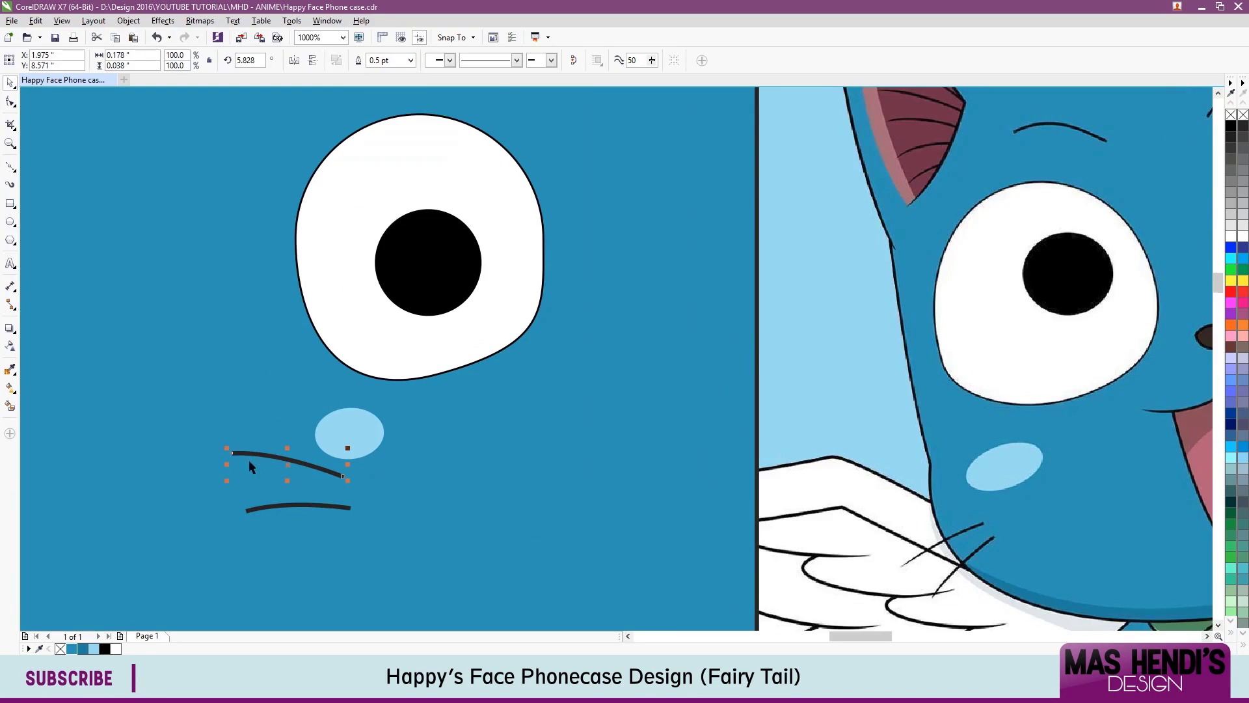
Convert the whisker lines to filled shapes and merge their outer corner nodes so those ends taper to points.
scroll(257, 466, up, 1)
scroll(373, 495, up, 2)
key(F10)
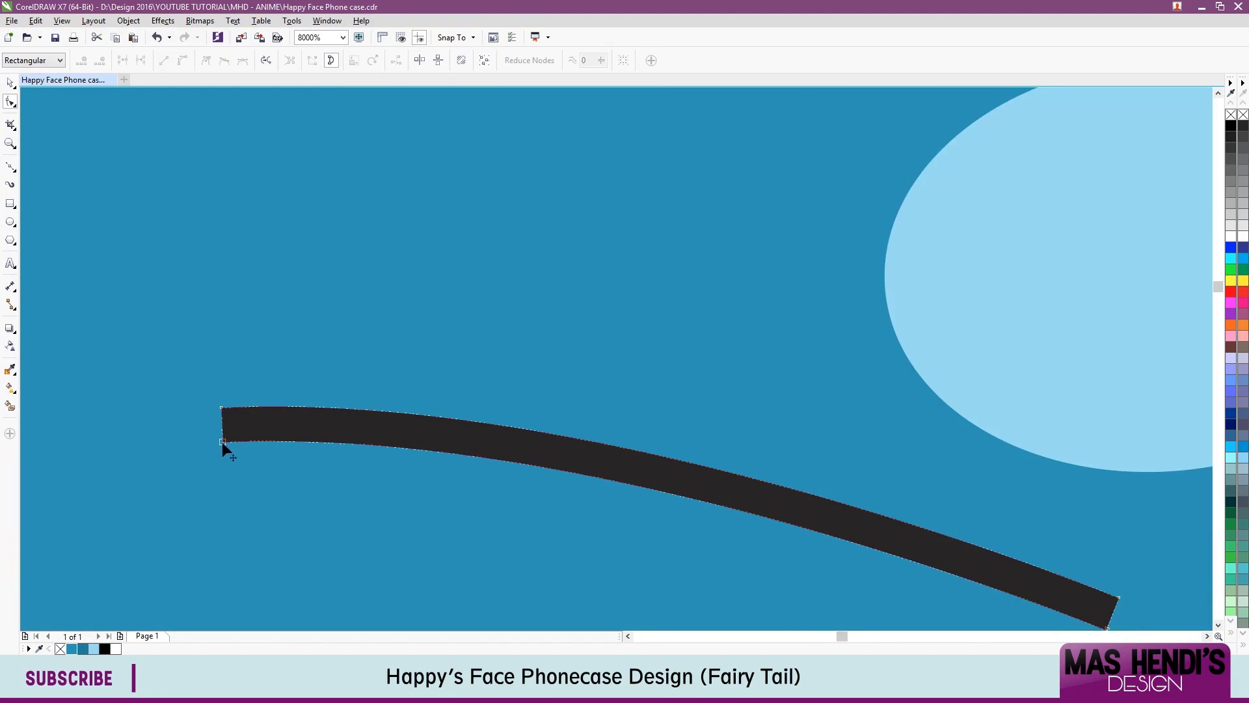
drag(223, 434, 242, 306)
scroll(557, 325, down, 1)
scroll(433, 456, up, 1)
Round off the inner end of the lower whisker by pulling out a node and curving its adjoining segments.
mouse_move(393, 413)
mouse_down()
mouse_move(363, 316)
mouse_move(662, 329)
mouse_up()
scroll(593, 351, up, 1)
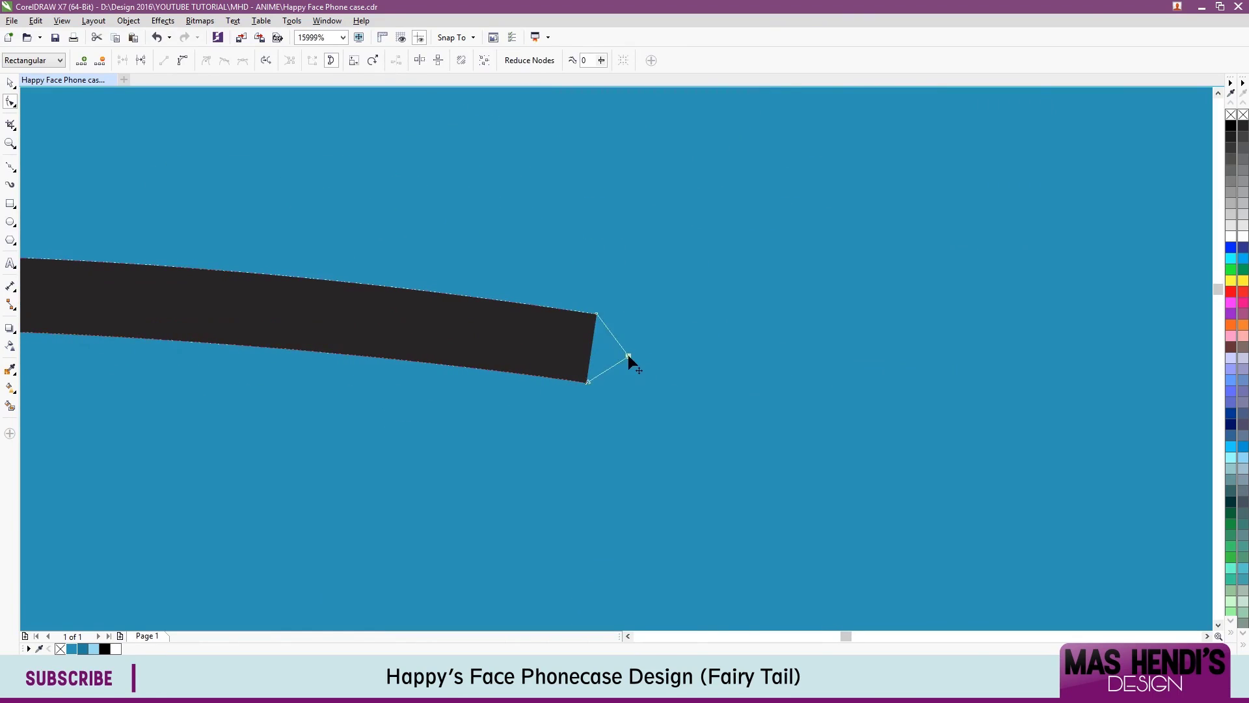
click(184, 63)
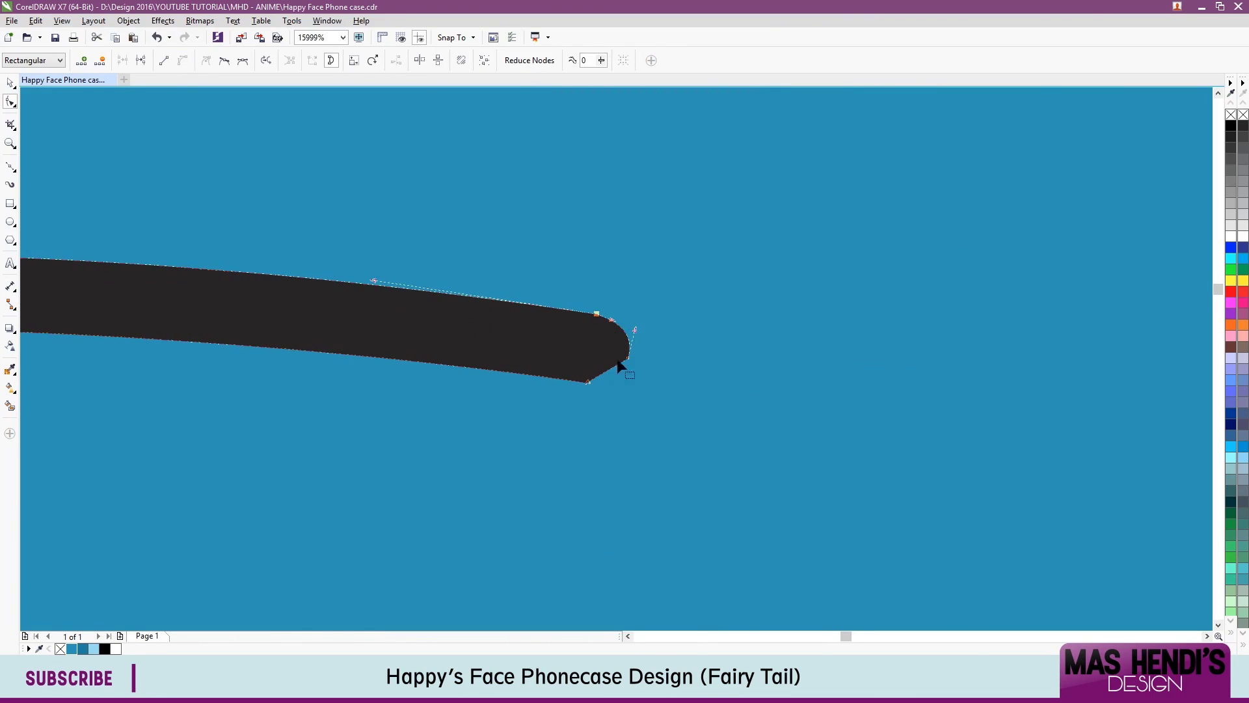
scroll(603, 381, down, 1)
scroll(615, 345, up, 1)
scroll(612, 335, down, 2)
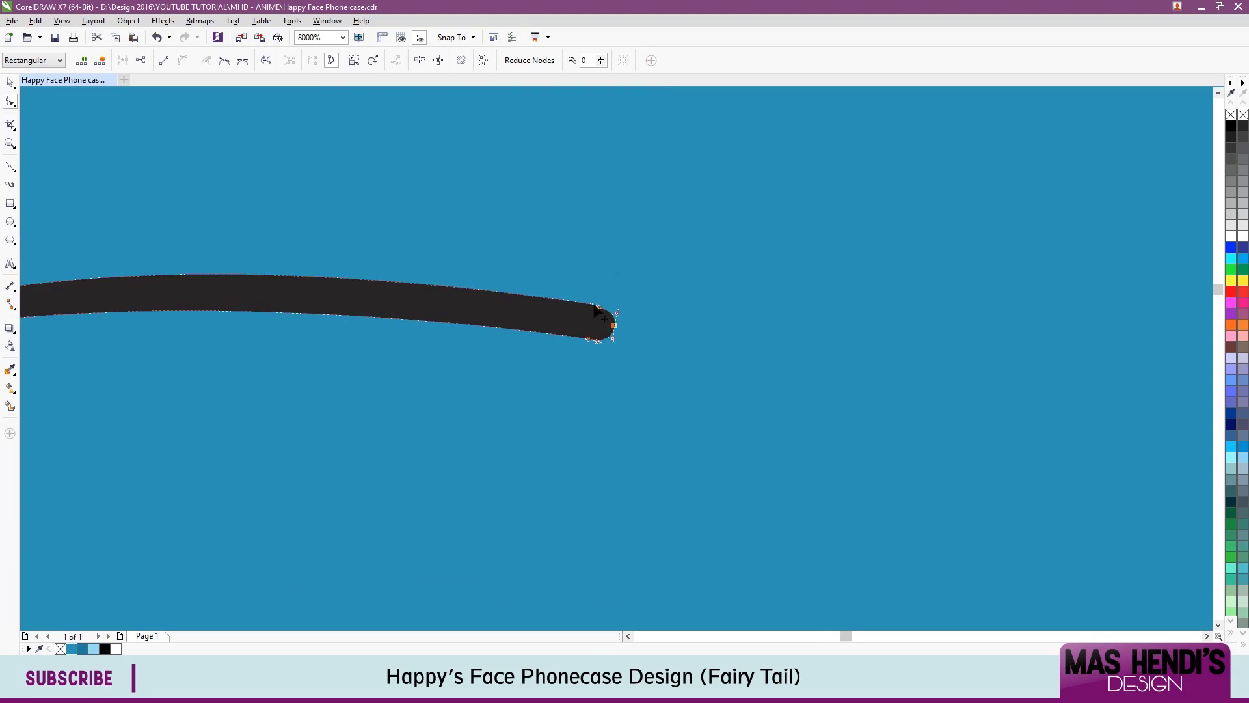
Round off the inner end of the upper whisker with a smooth end node.
scroll(561, 193, up, 3)
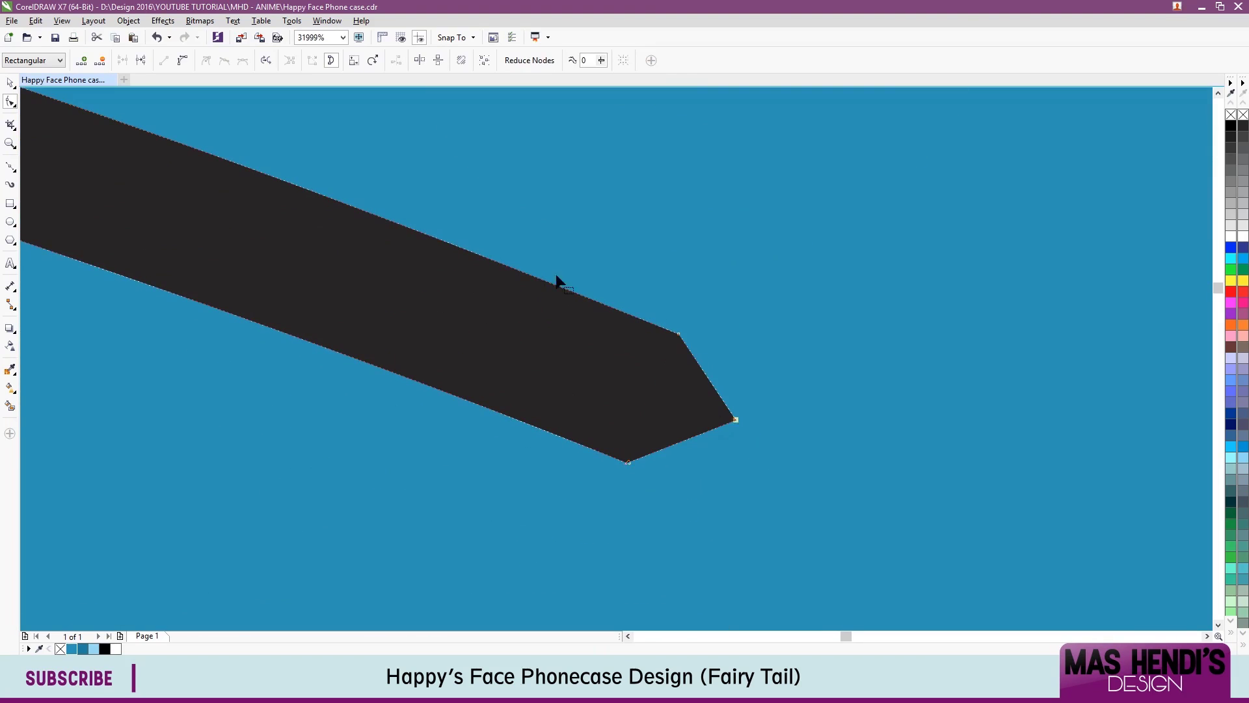
click(735, 419)
key(s)
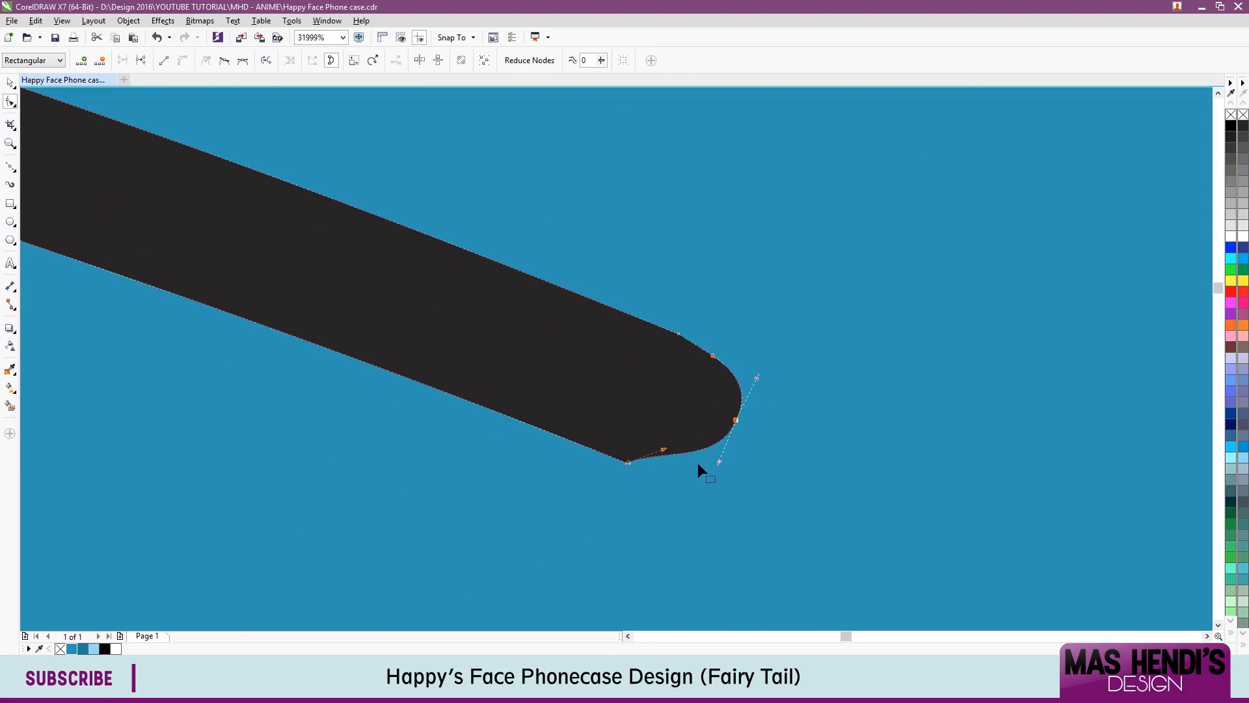
scroll(625, 315, down, 3)
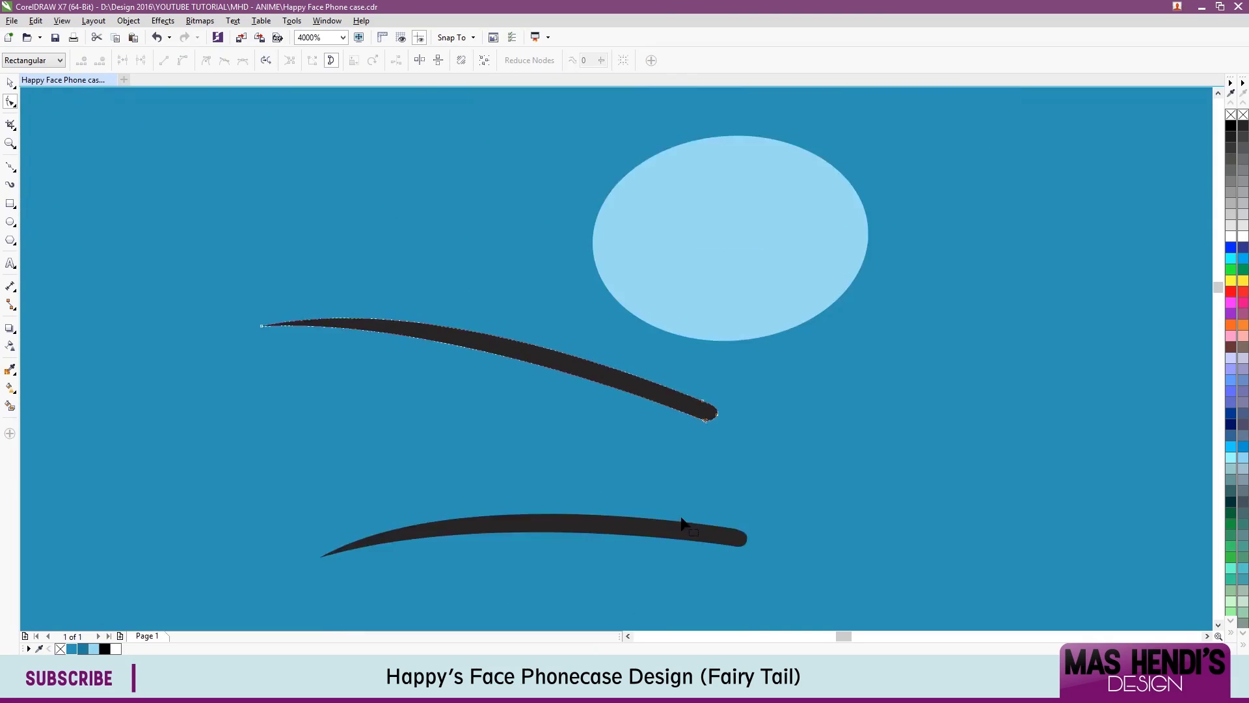
scroll(686, 519, up, 2)
scroll(638, 335, down, 5)
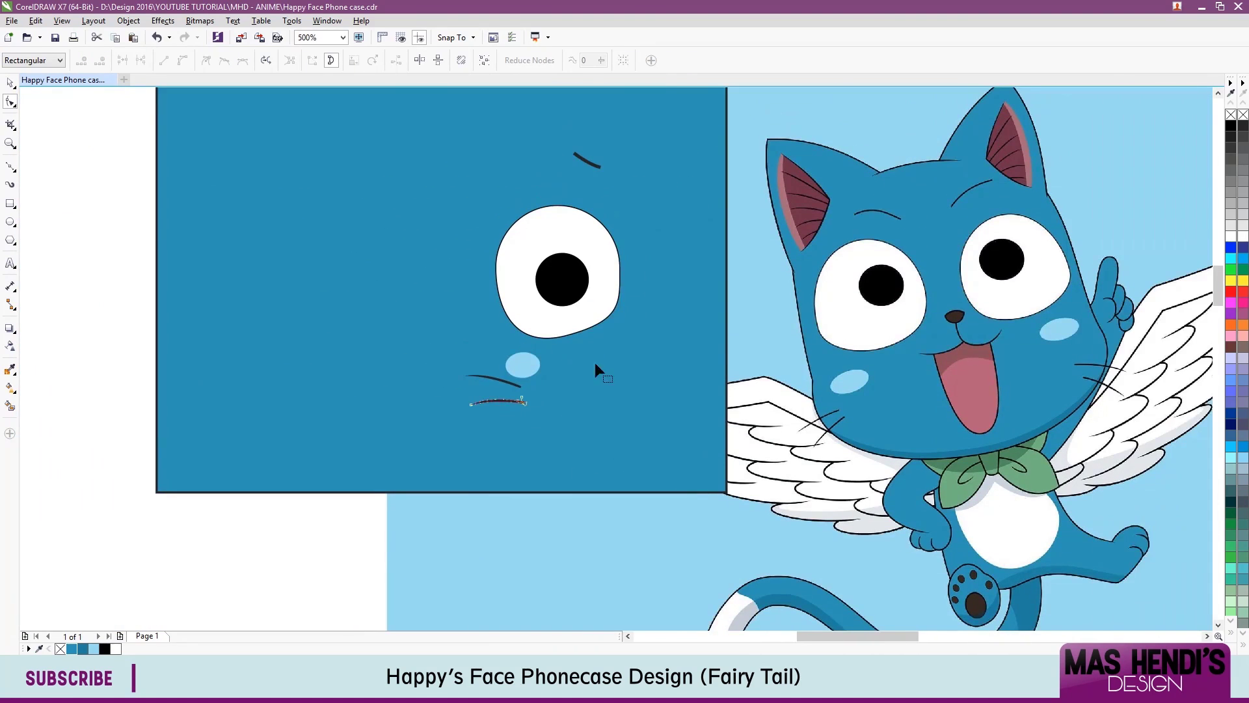
Trace the left ear of the reference cat as an open line and bend its two sides into curves.
key(space)
scroll(553, 436, up, 2)
key(F5)
scroll(549, 444, down, 1)
scroll(573, 296, up, 1)
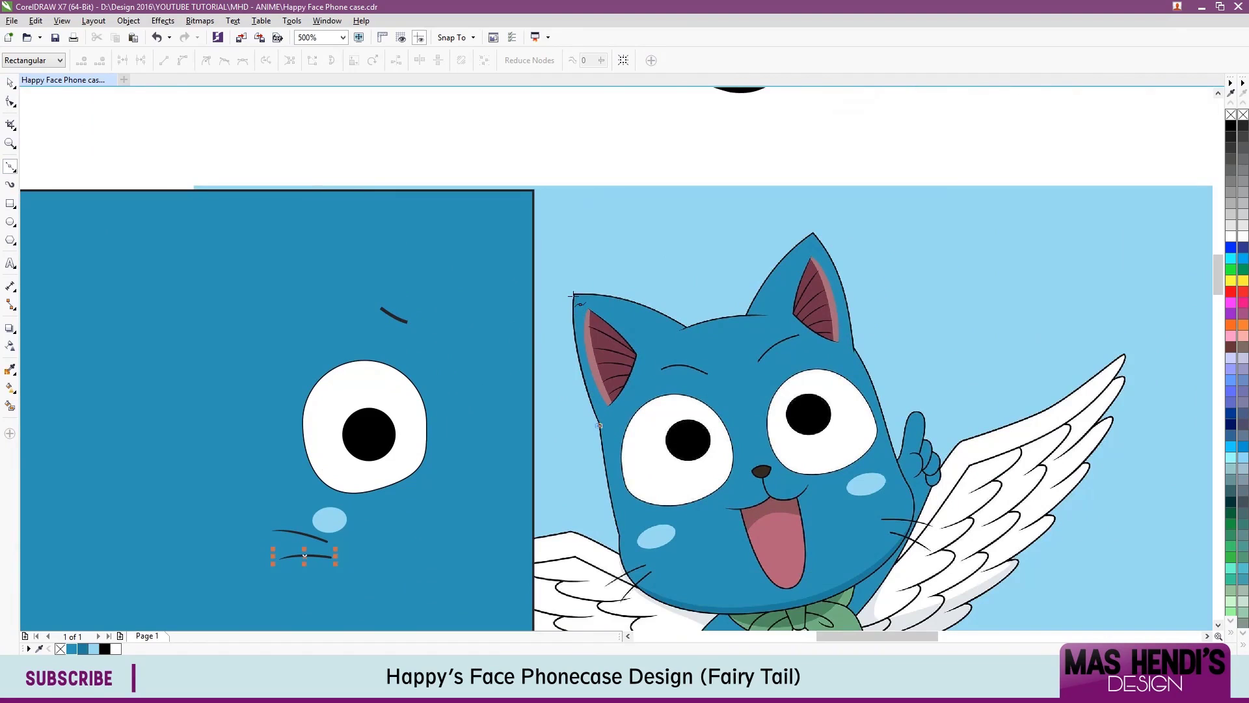
scroll(685, 326, up, 1)
key(F10)
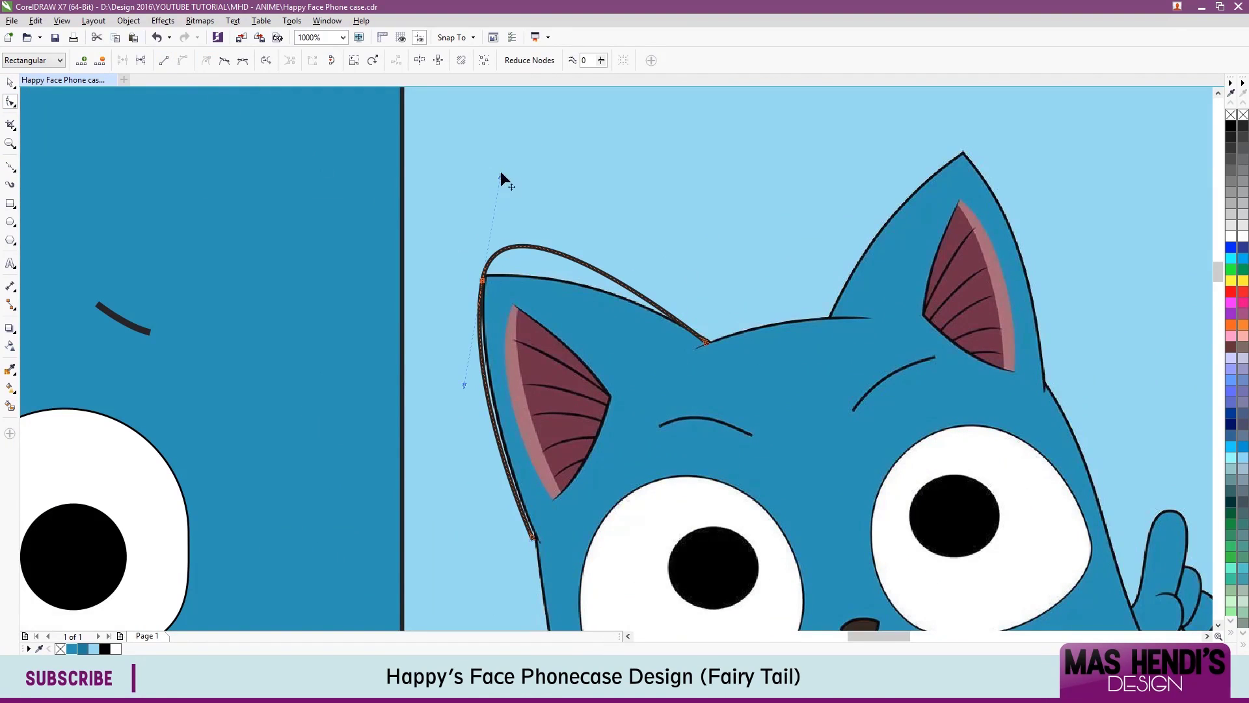
scroll(705, 341, up, 2)
scroll(589, 400, down, 2)
drag(432, 279, 529, 267)
Place the ear outline above the eye on the blue rectangle, tilted to about 351.7 degrees, with a 0.75 pt outline.
key(space)
scroll(473, 290, down, 2)
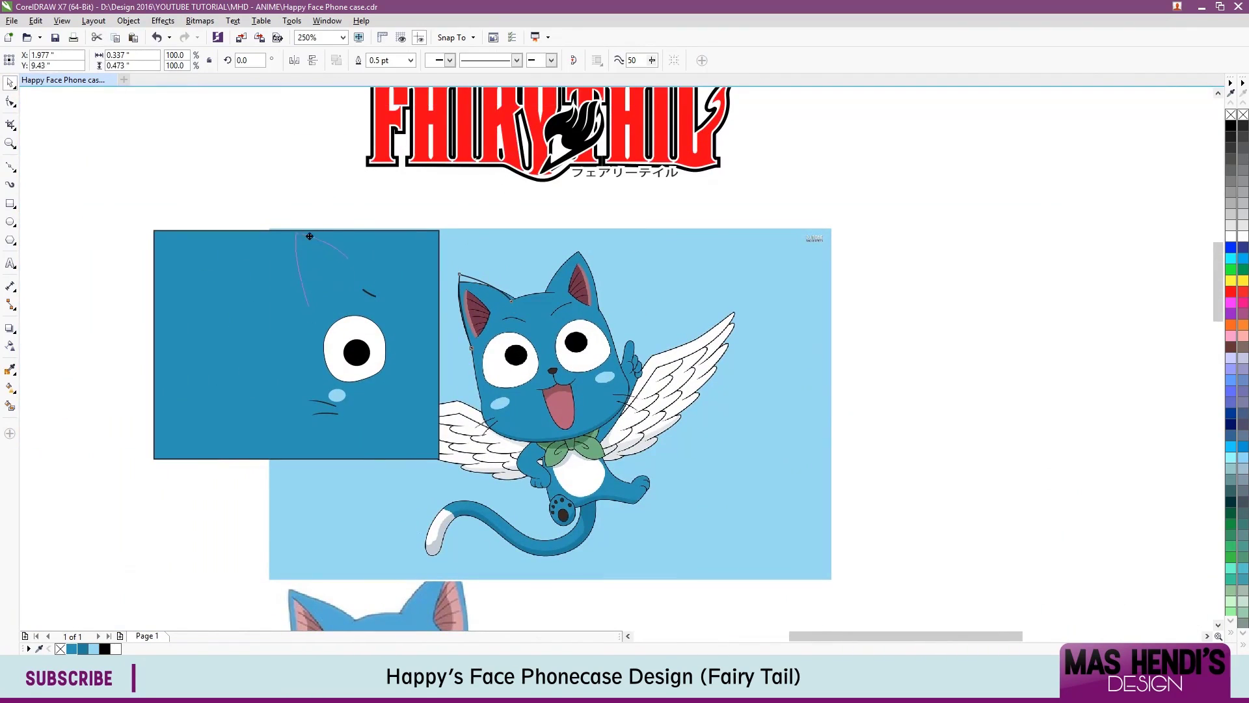
scroll(352, 226, up, 1)
click(410, 60)
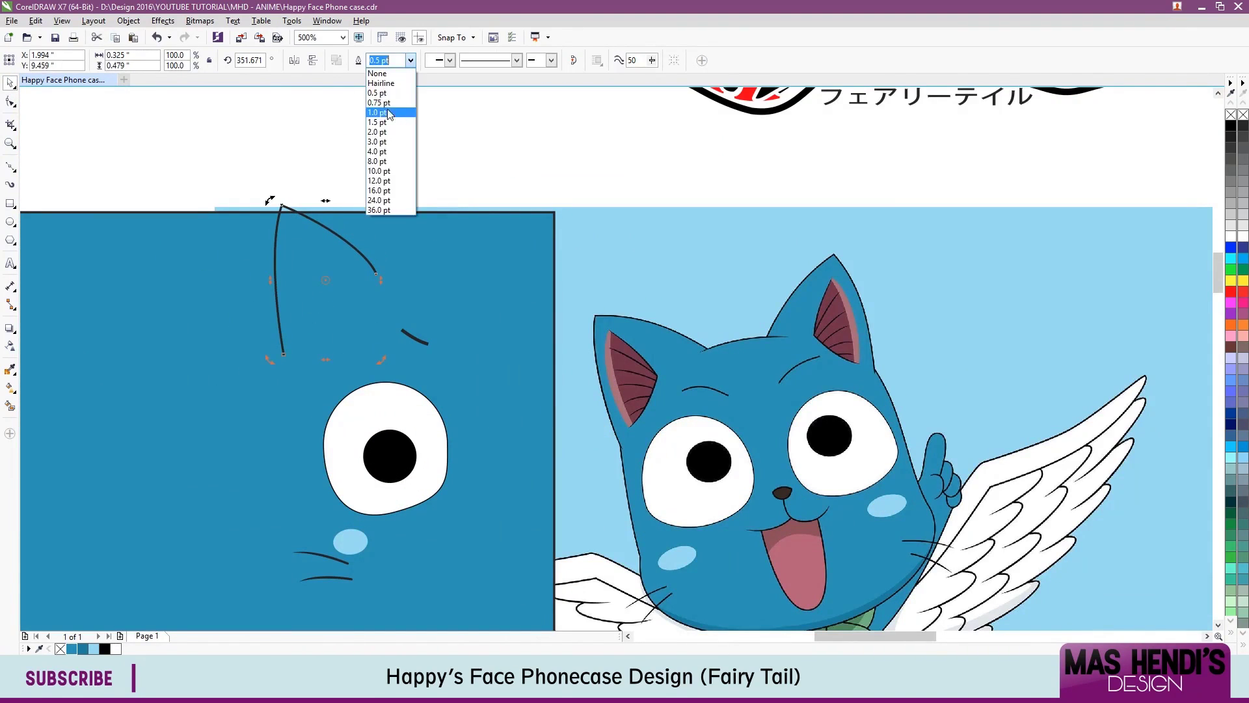
scroll(397, 267, up, 1)
key(F10)
click(395, 271)
click(10, 82)
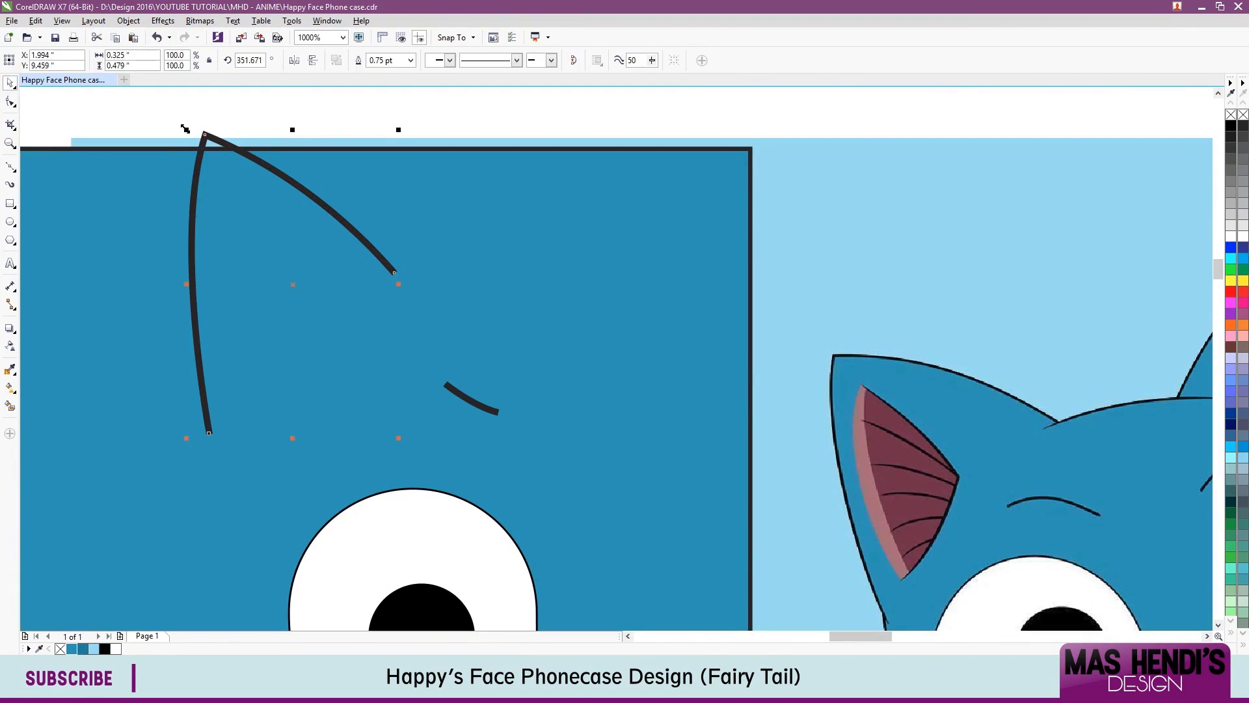
Stretch the blue rectangle symmetrically upward and downward to about 2.5 inches high so it covers the ear.
scroll(203, 137, down, 3)
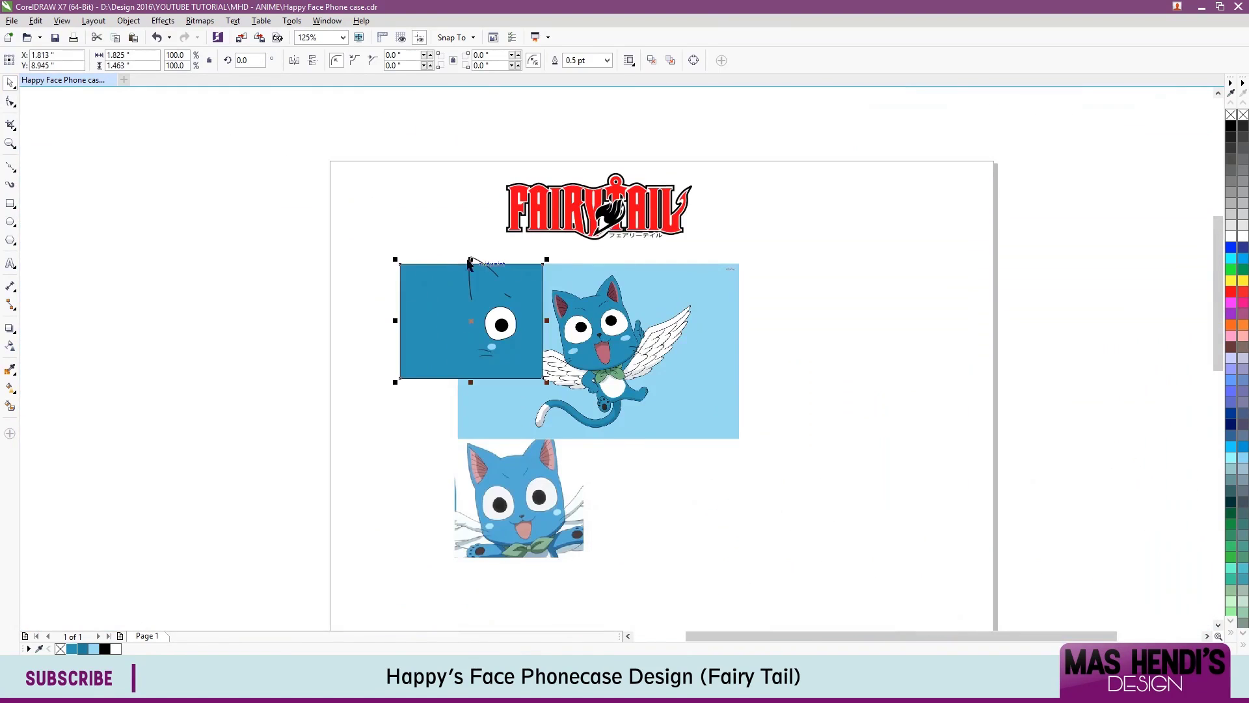
click(469, 263)
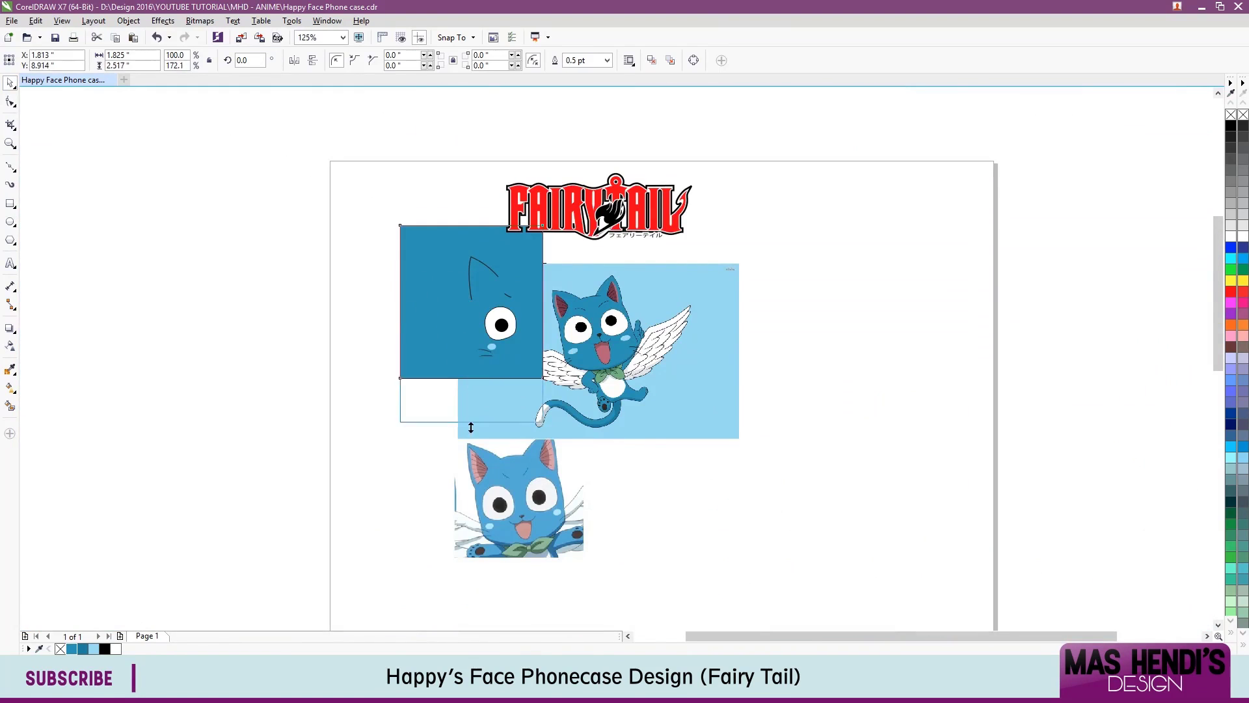
Place a copy of the ear outline scaled to about 67% inside the ear and pull its right end downward.
scroll(495, 300, up, 2)
scroll(450, 179, up, 1)
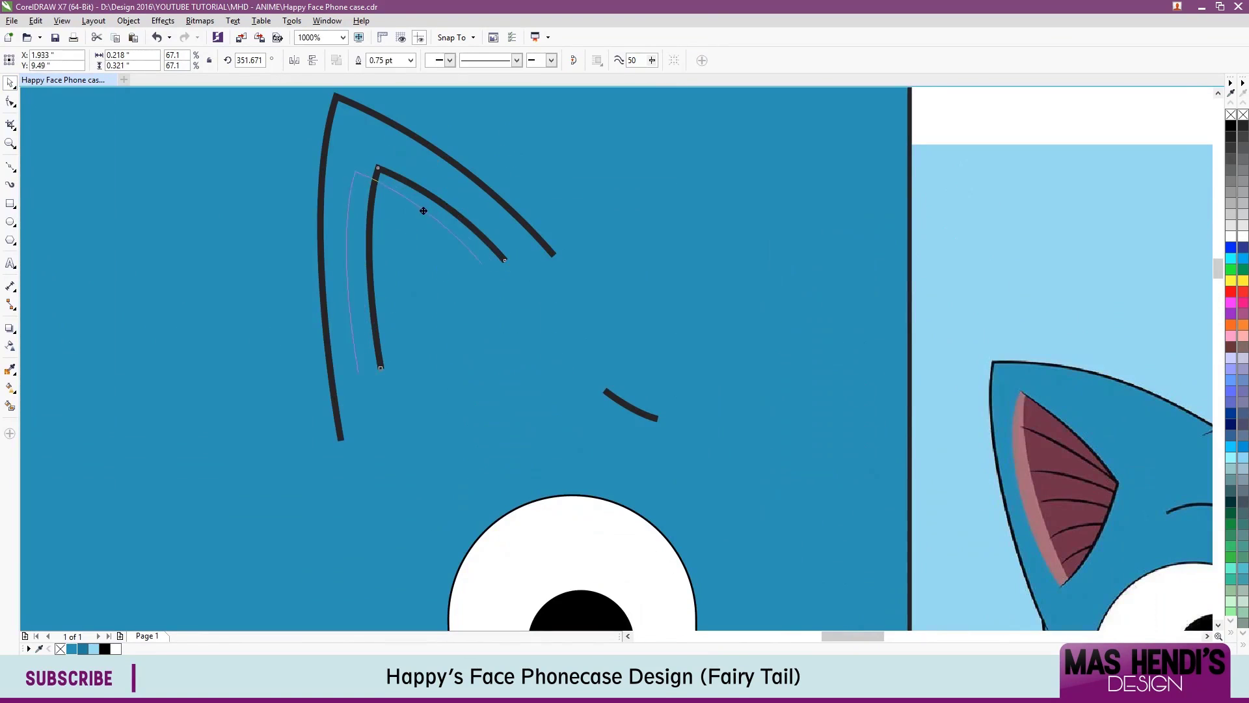
key(F10)
click(474, 259)
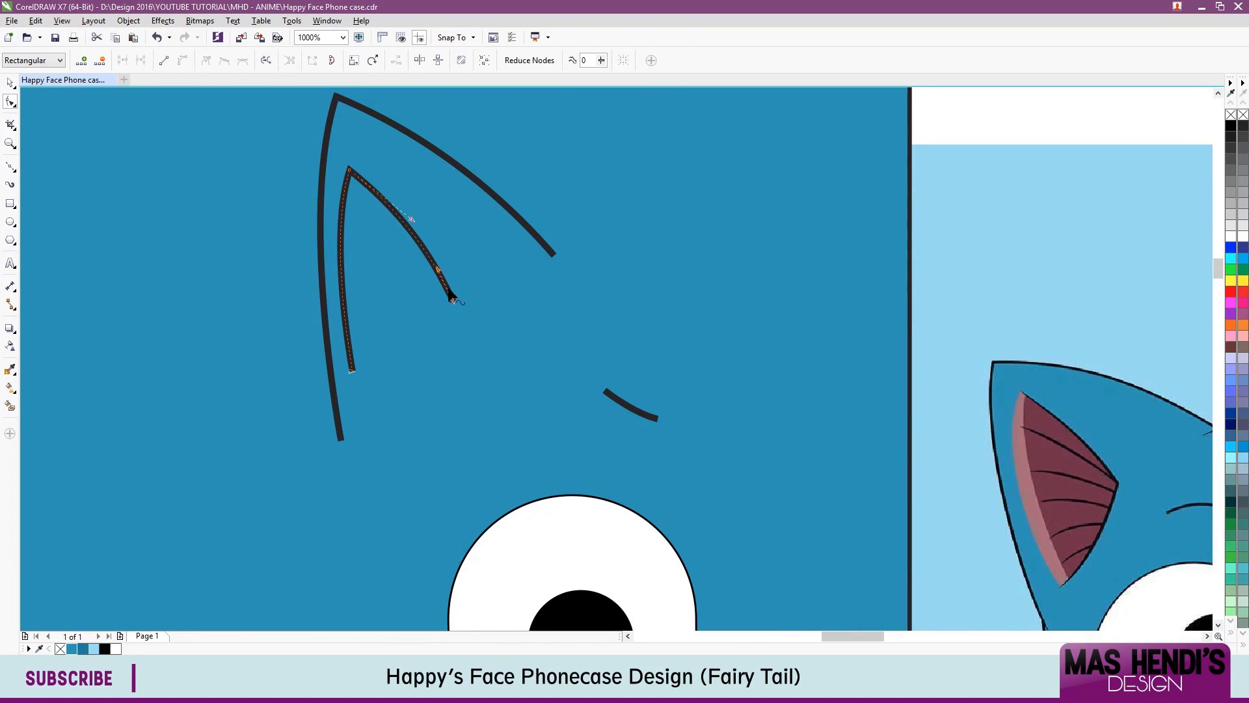
Close the inner ear outline with a curved lower edge and extend its bottom corner downward.
click(9, 102)
key(F10)
click(442, 291)
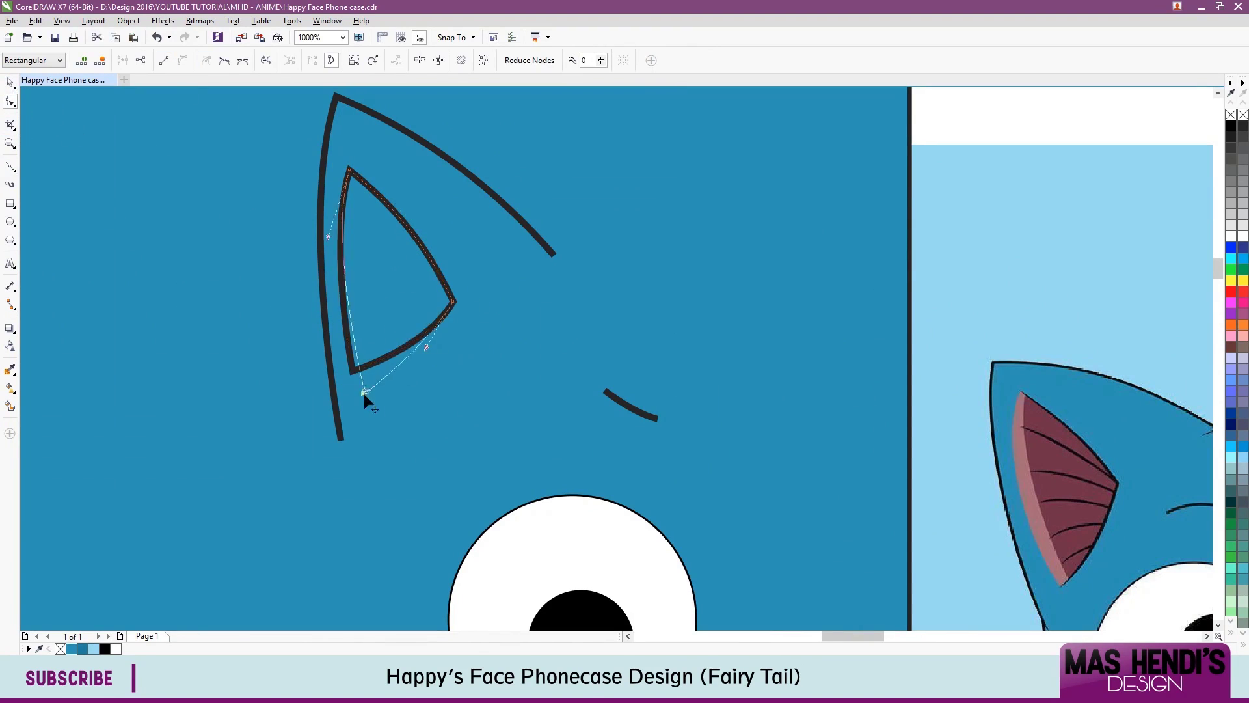
drag(358, 386, 375, 410)
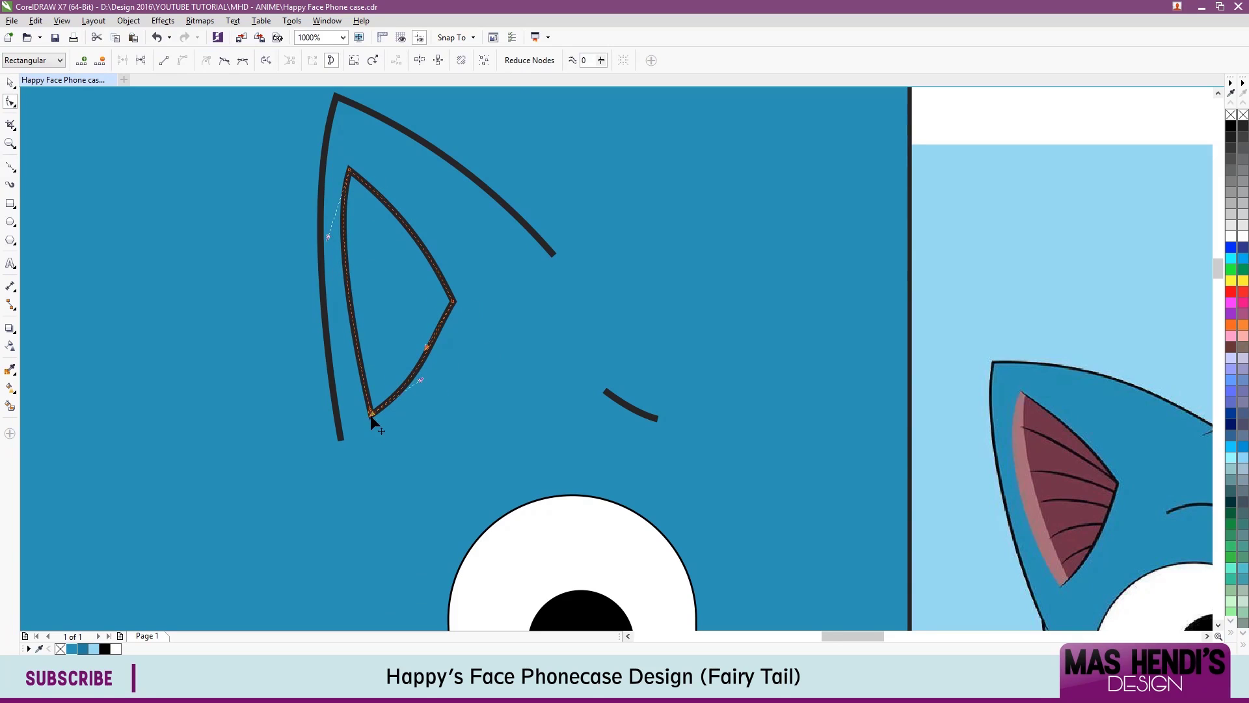
key(ctrl+z)
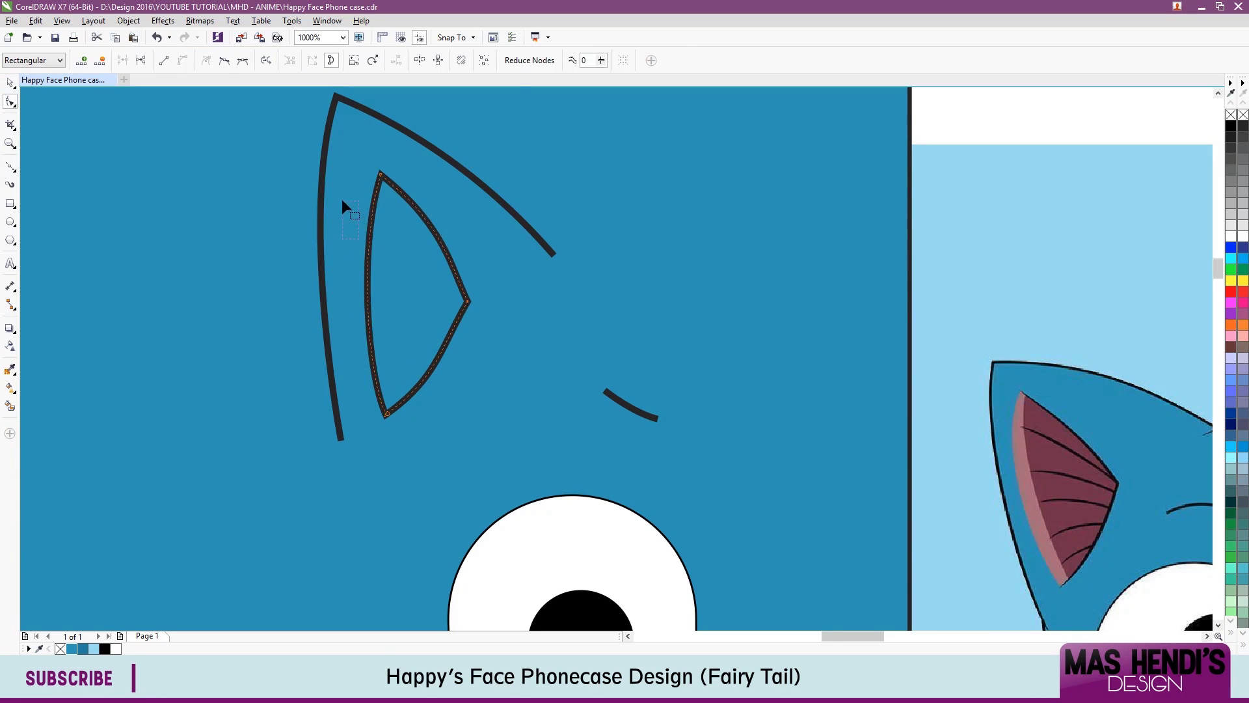
Fill the inner ear shape with light pink and remove its outline.
key(space)
scroll(407, 283, down, 2)
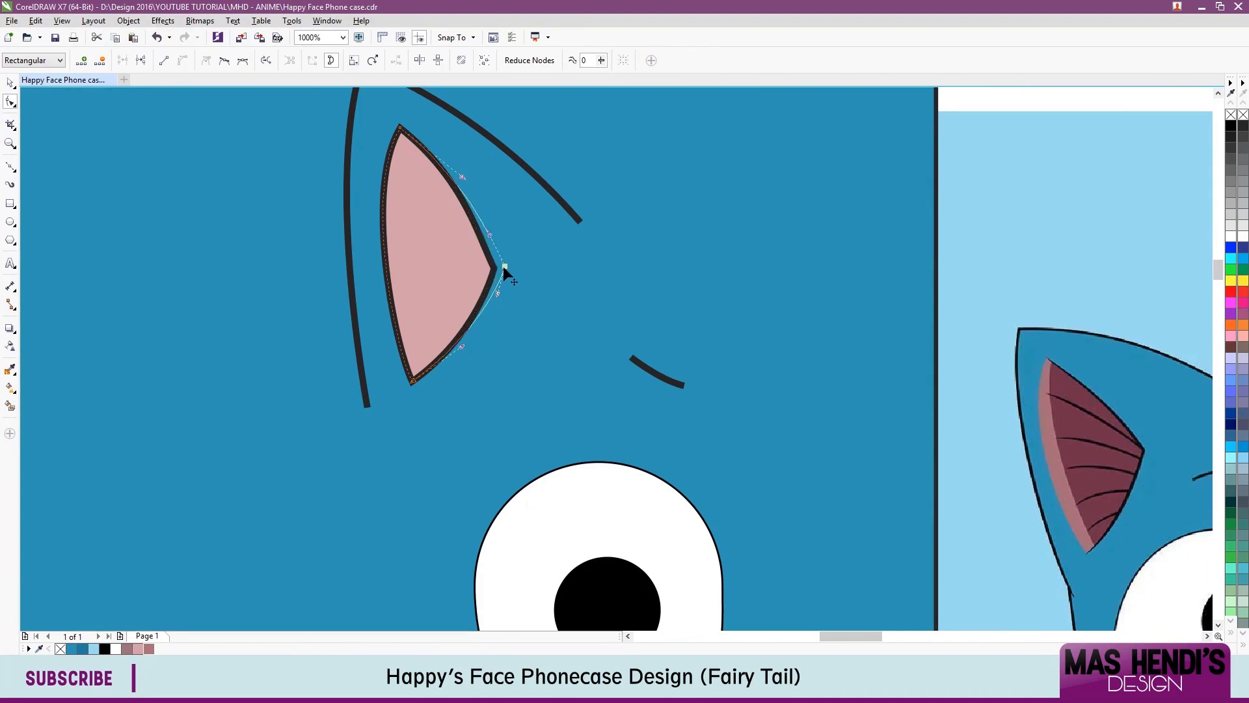
right_click(1230, 115)
key(space)
drag(476, 300, 441, 253)
key(ctrl+z)
Adjust the width of the black inner ear outline and delete its left side segment.
click(410, 60)
click(384, 124)
click(10, 102)
click(384, 196)
key(Delete)
Taper the upper end of the black inner ear edge to a point and curve its inner side.
key(space)
scroll(410, 142, up, 4)
key(space)
scroll(410, 142, down, 3)
scroll(413, 142, up, 2)
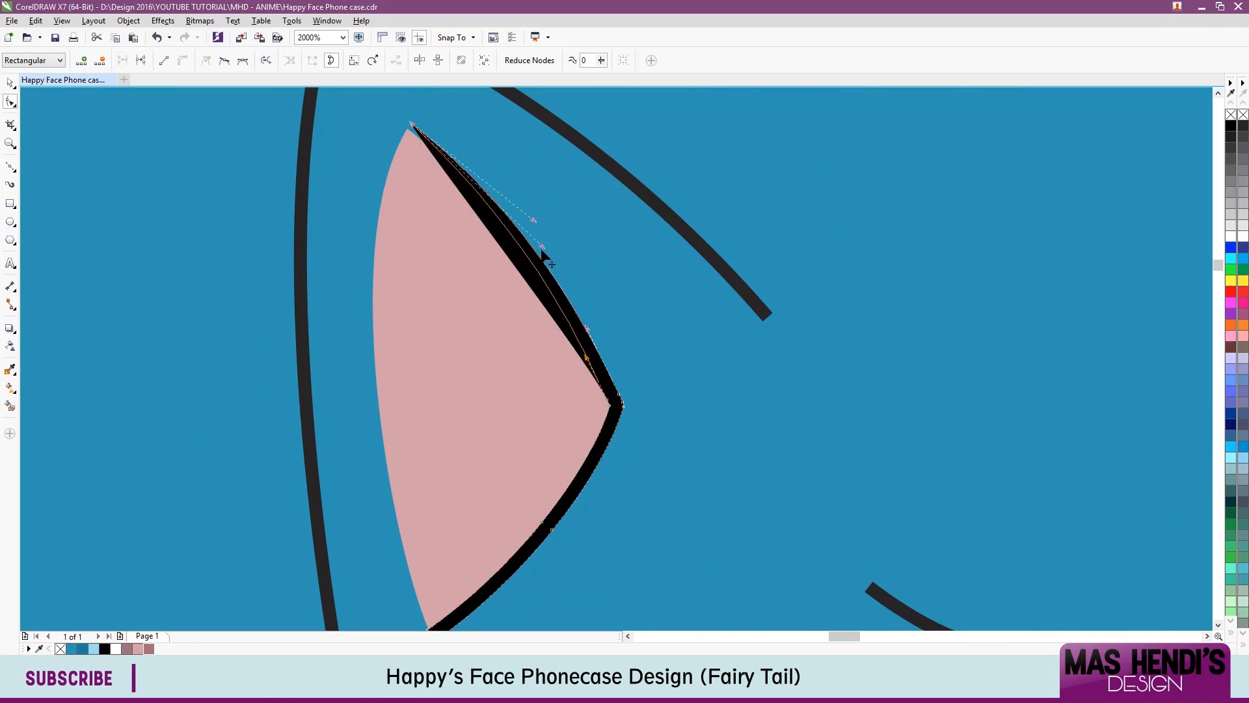
Taper the lower end of the black inner ear edge to a point and smooth its inner curve.
scroll(484, 493, down, 3)
scroll(484, 493, up, 2)
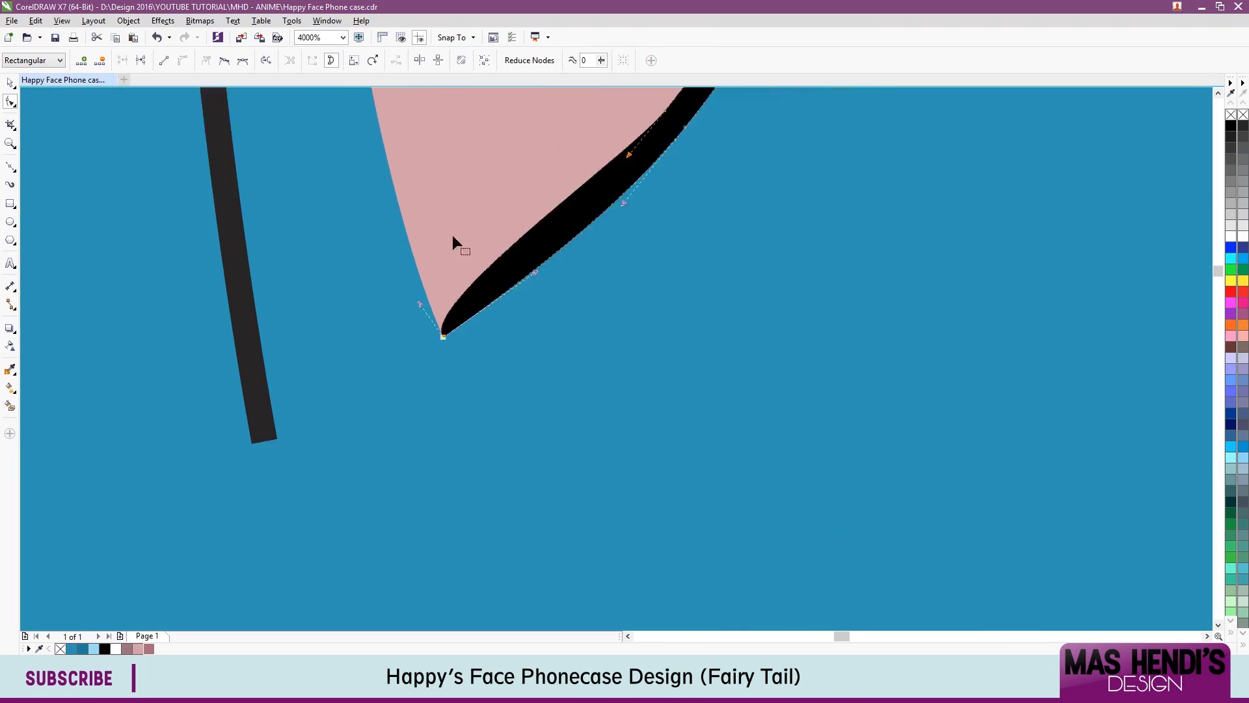
scroll(454, 255, up, 4)
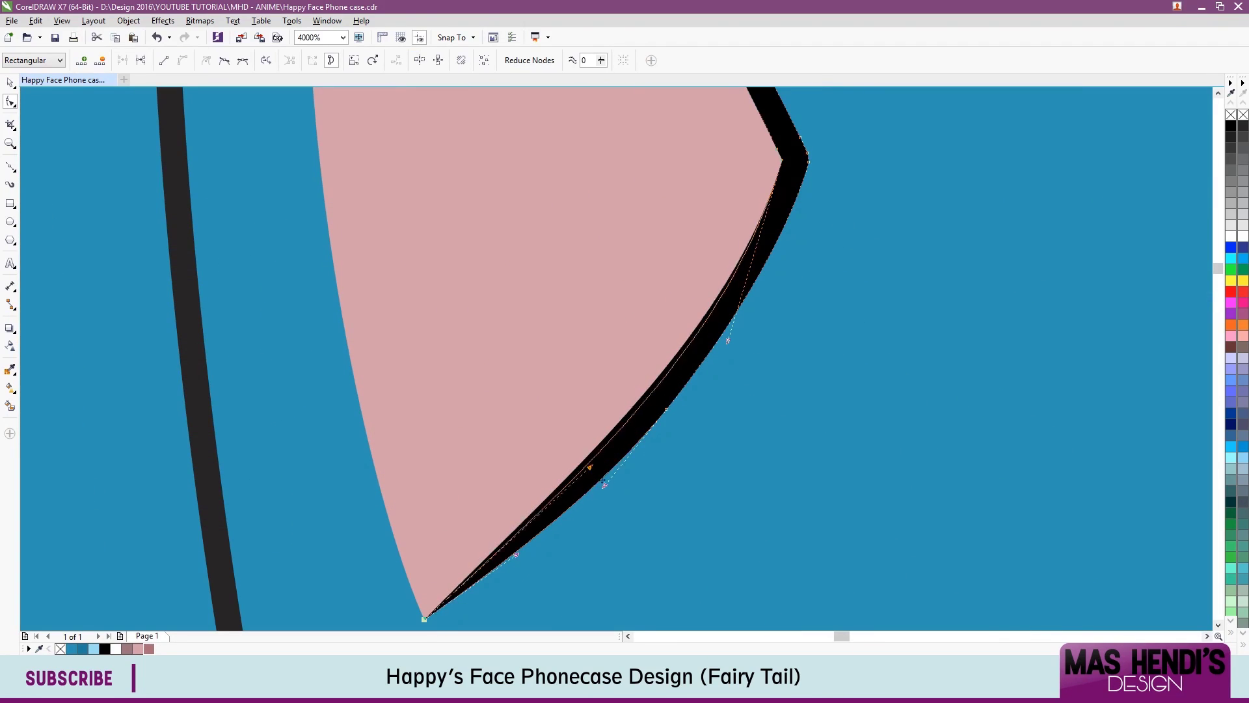
drag(728, 340, 769, 264)
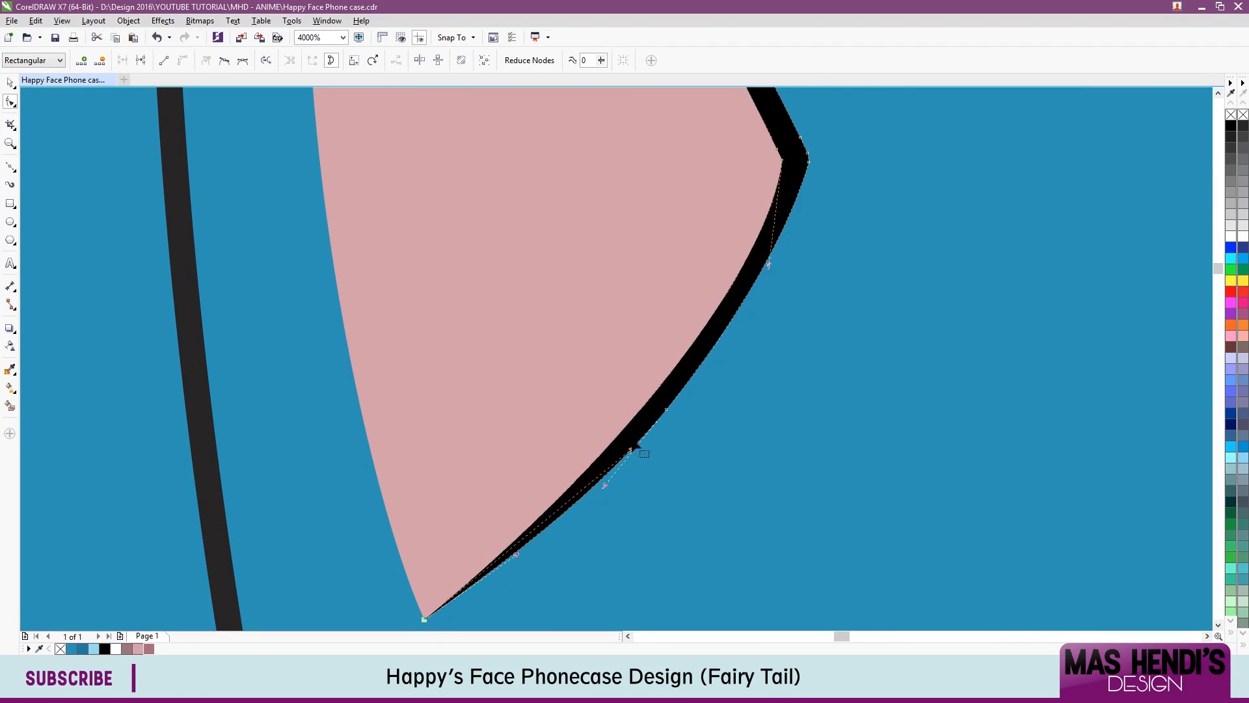
Duplicate the black edge shape to the left and cut off its lower half to form a single fold line.
scroll(633, 449, down, 2)
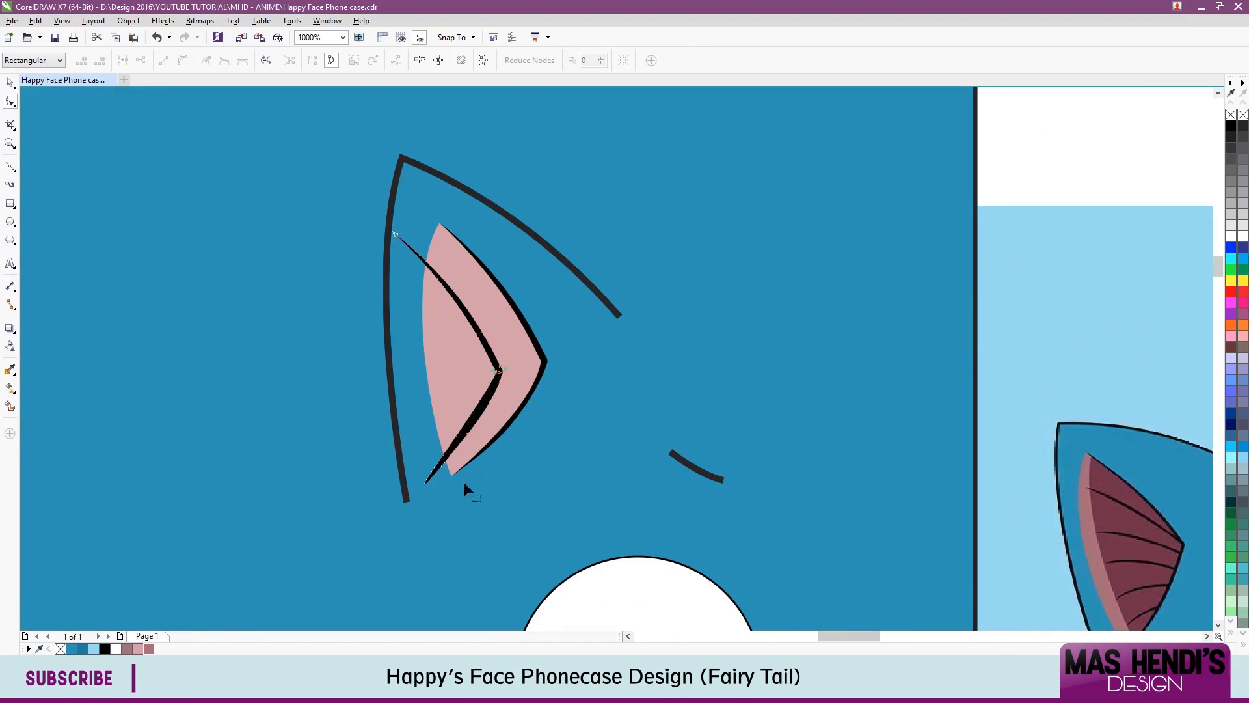
scroll(478, 366, up, 3)
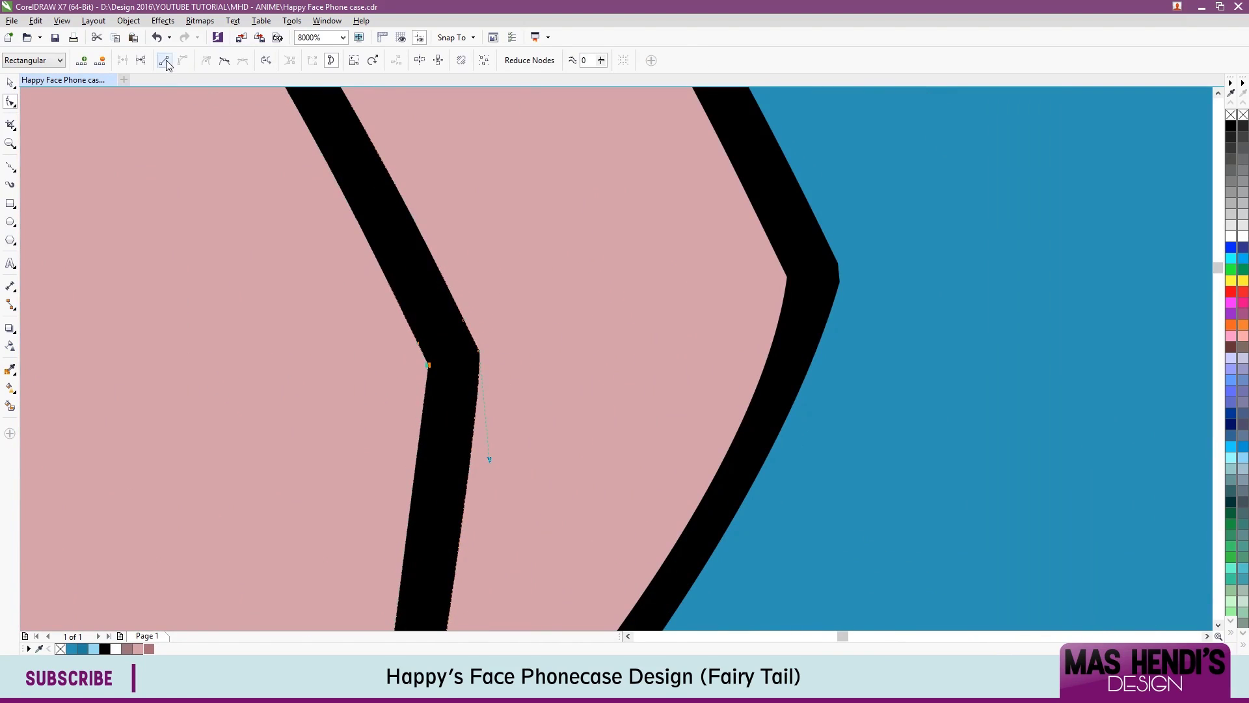
scroll(143, 209, down, 4)
Rotate and narrow the fold line to fit from the inner ear's right corner, and add a flatter second fold below it.
key(space)
scroll(460, 400, up, 2)
drag(454, 396, 494, 380)
scroll(496, 378, up, 3)
scroll(427, 345, down, 3)
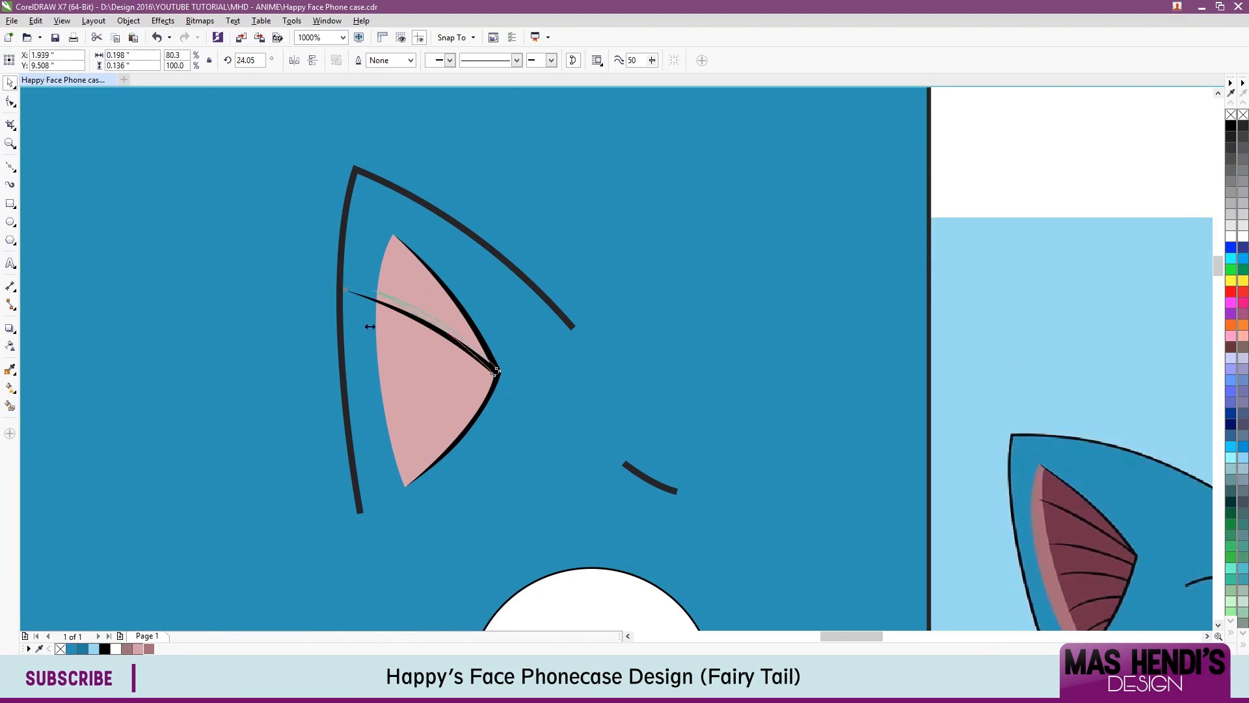
drag(362, 328, 380, 332)
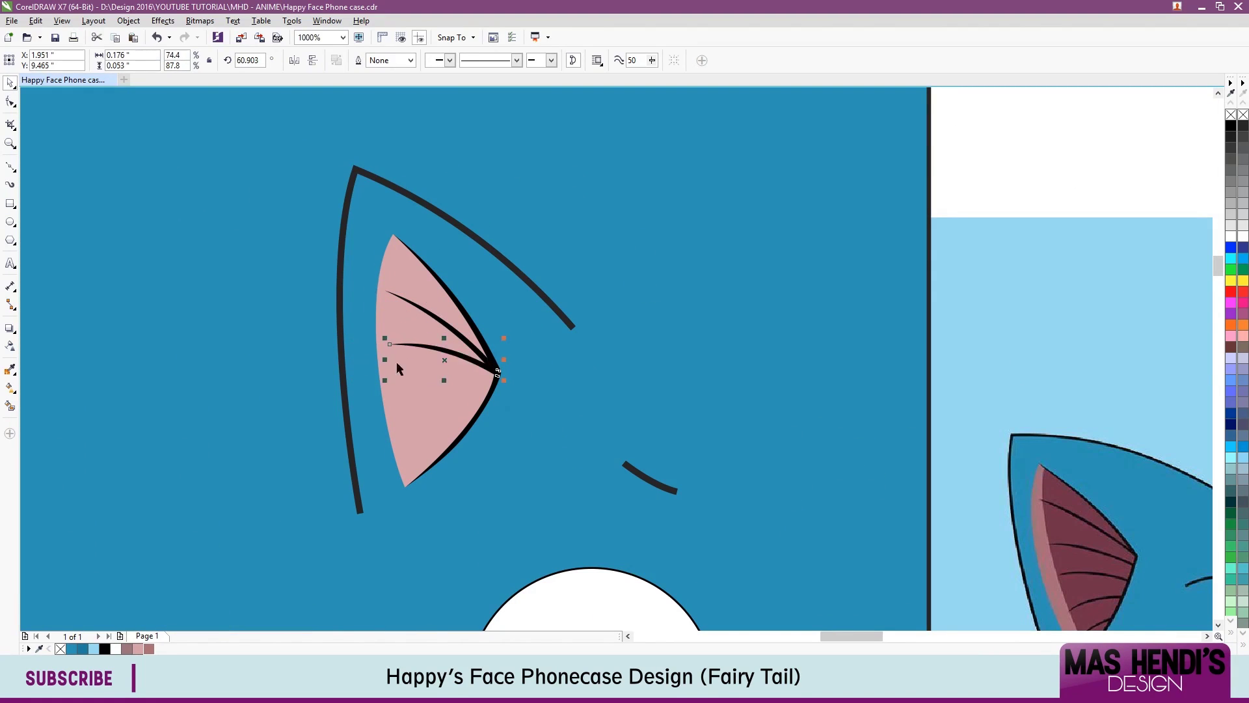
Add a third, shorter fold line lower along the inner ear's right edge.
drag(377, 384, 377, 384)
scroll(462, 382, up, 1)
drag(424, 349, 510, 414)
scroll(473, 429, up, 1)
scroll(455, 479, down, 1)
Add a smaller fourth fold line near the inner ear's lower tip, rotated to about 95.3 degrees.
drag(455, 480, 236, 410)
scroll(482, 408, down, 1)
scroll(482, 408, up, 1)
drag(310, 329, 313, 351)
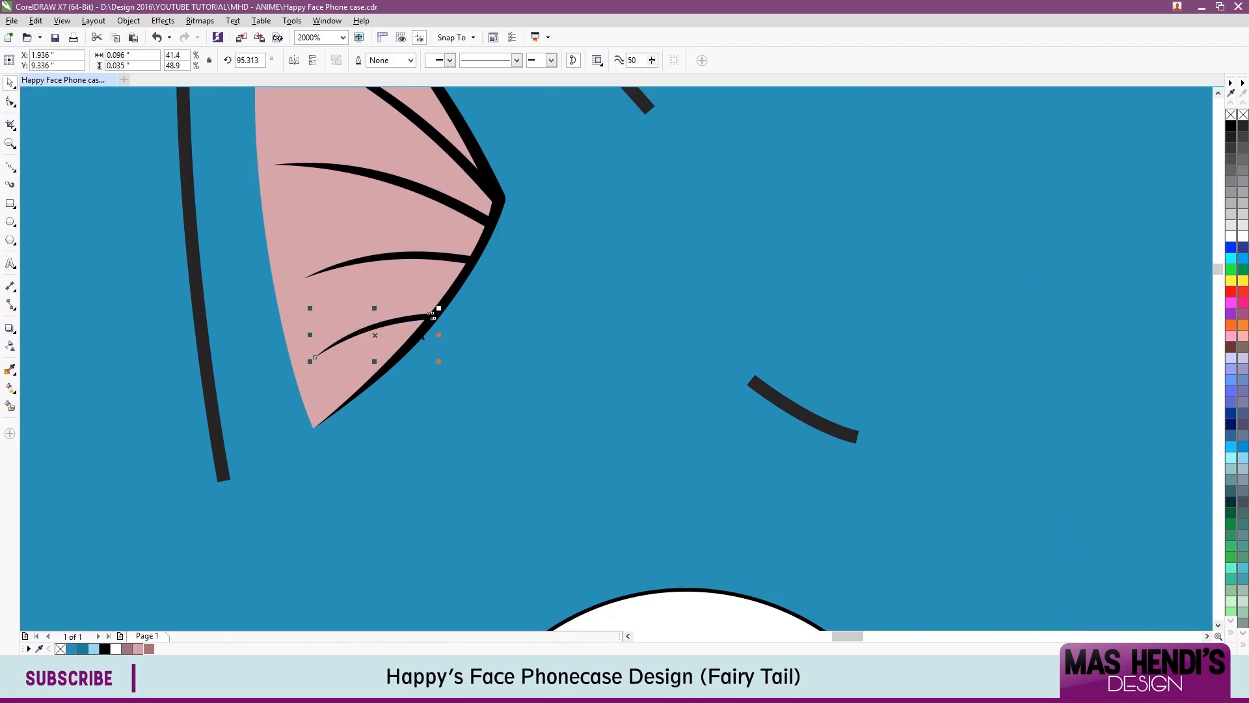
Draw an ellipse over the inner ear, keep only the part inside the ear, and fill it darker pink R169 G112 B121.
scroll(383, 293, down, 1)
key(F7)
drag(370, 108, 599, 504)
mouse_move(599, 107)
mouse_down()
mouse_move(577, 103)
mouse_move(602, 112)
mouse_up()
key(space)
click(390, 215)
click(149, 648)
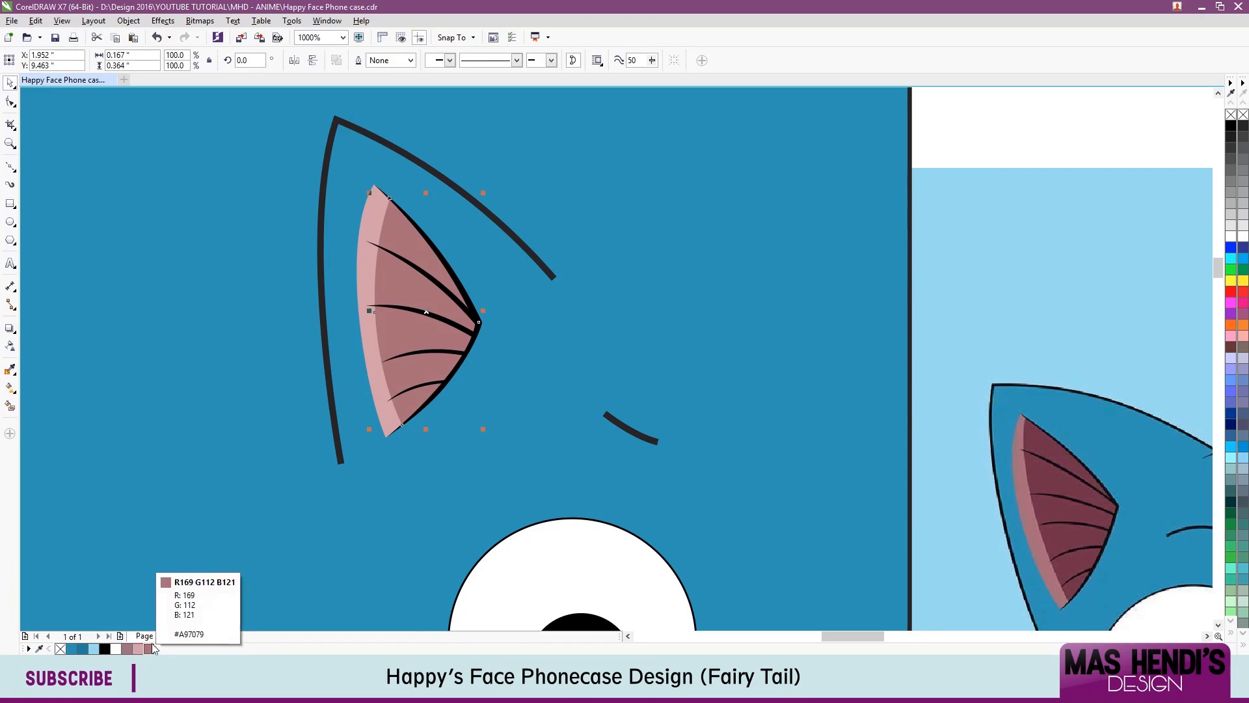
Convert the outer ear outline into a shape and fill it black.
scroll(697, 332, down, 1)
scroll(603, 326, up, 2)
scroll(649, 356, down, 2)
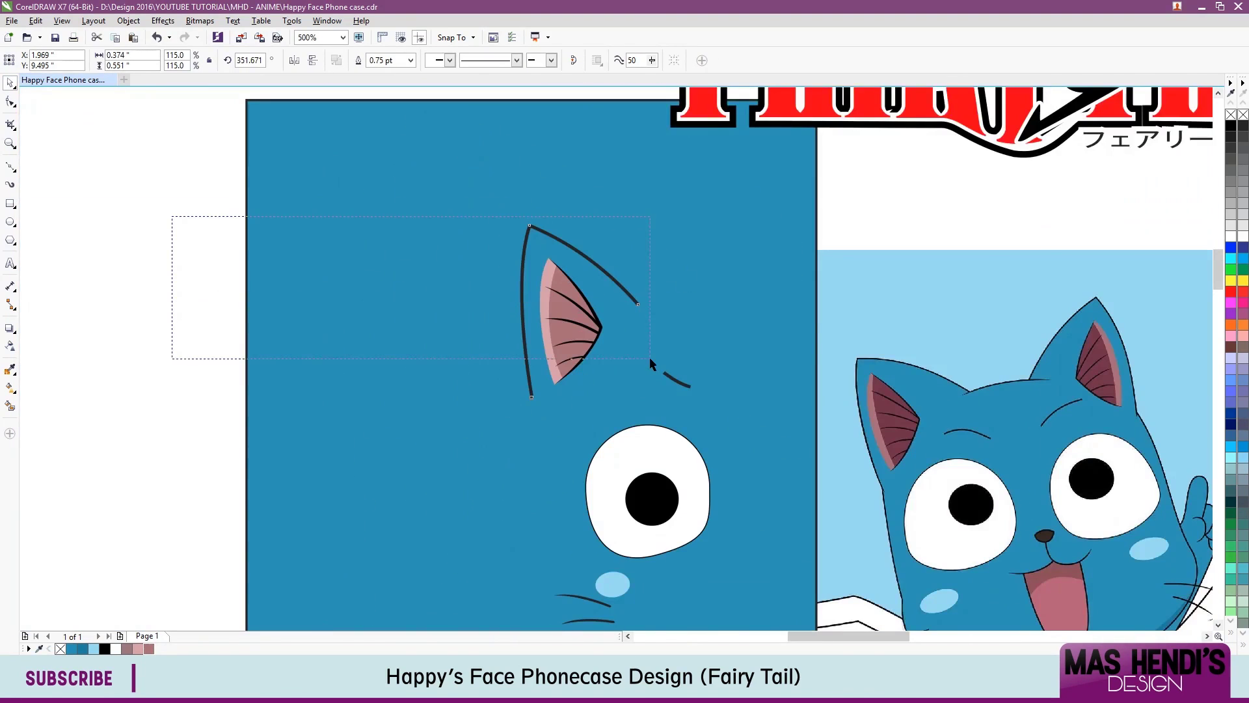
scroll(603, 326, up, 2)
click(173, 297)
scroll(663, 423, down, 1)
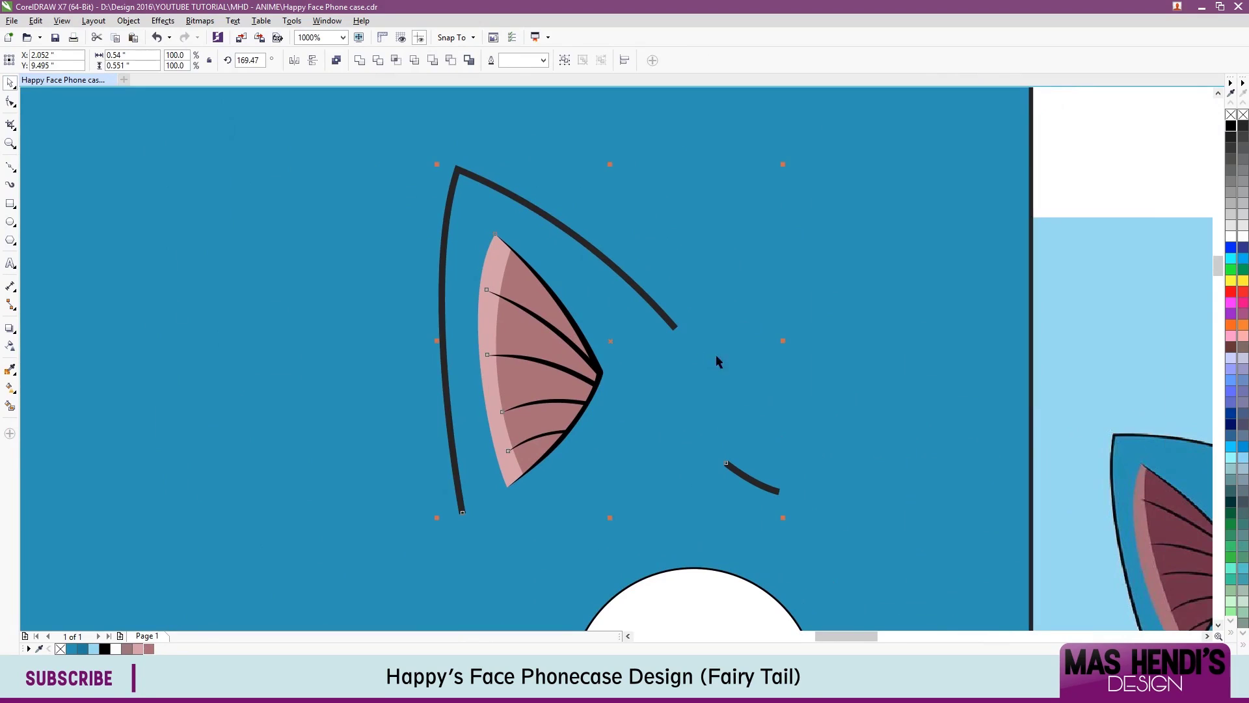
click(651, 303)
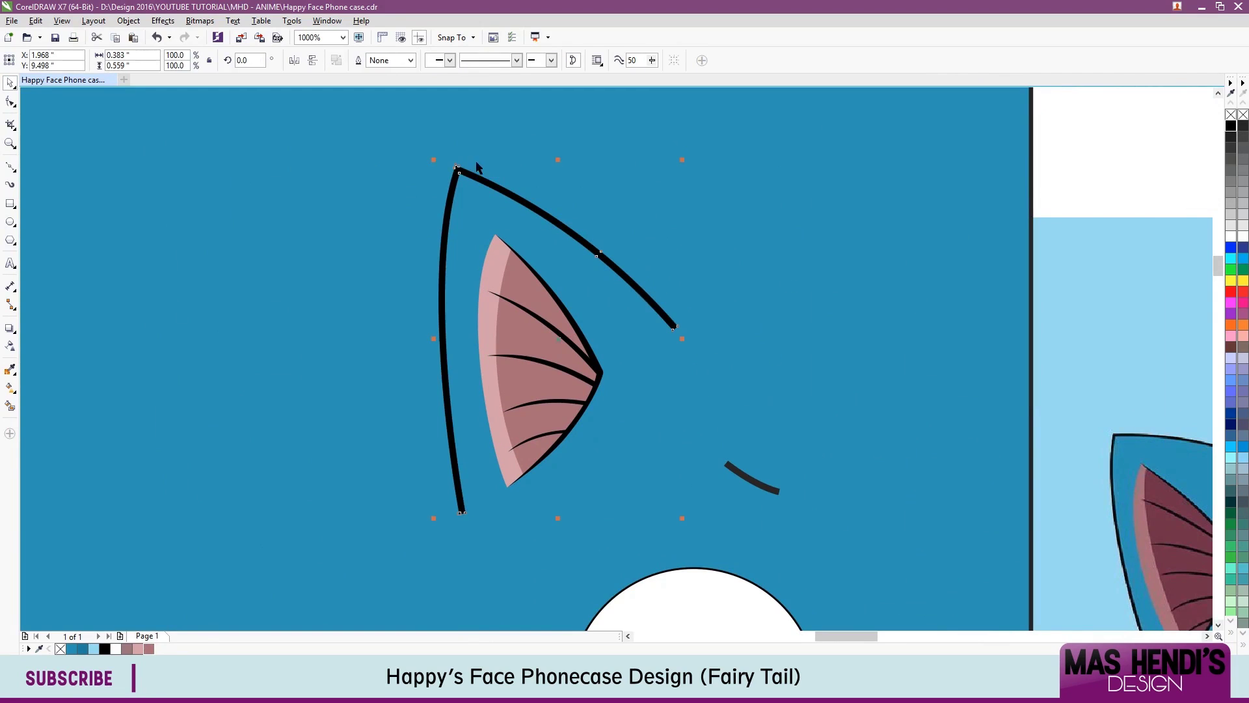
Round off both open ends of the black outer ear line by curving their tip segments.
scroll(675, 320, up, 3)
key(F10)
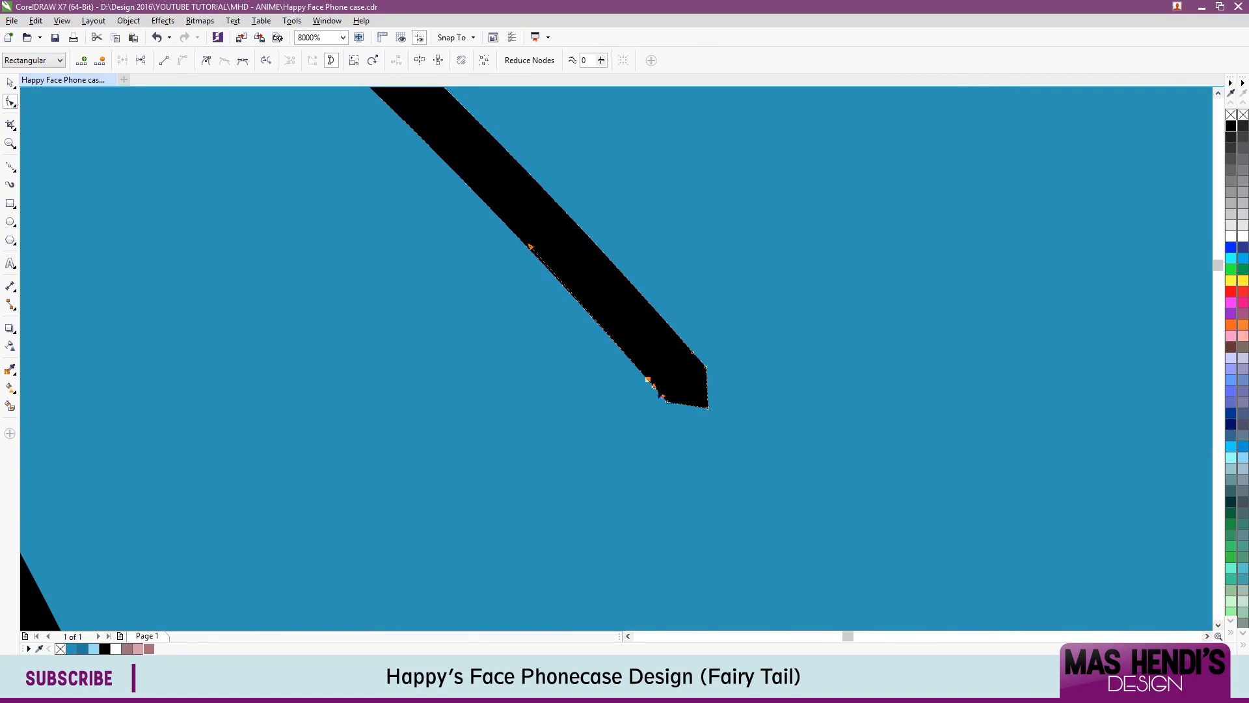
click(181, 60)
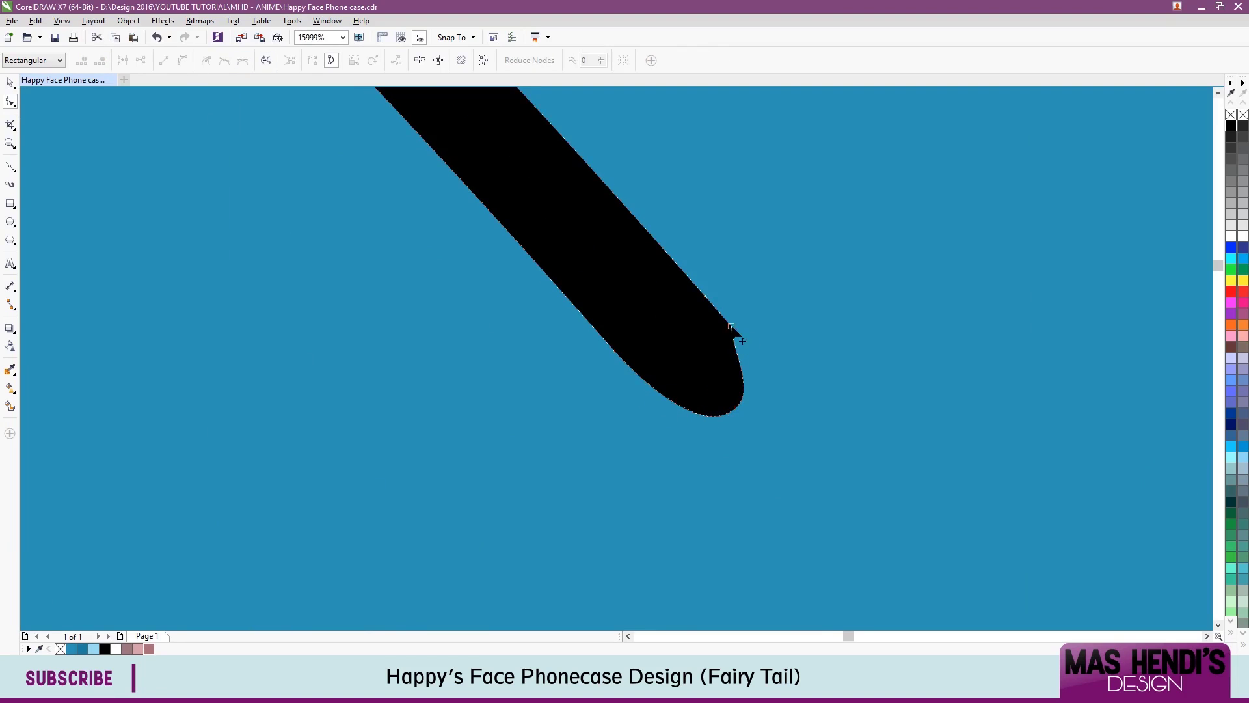
scroll(740, 384, down, 3)
scroll(534, 559, up, 3)
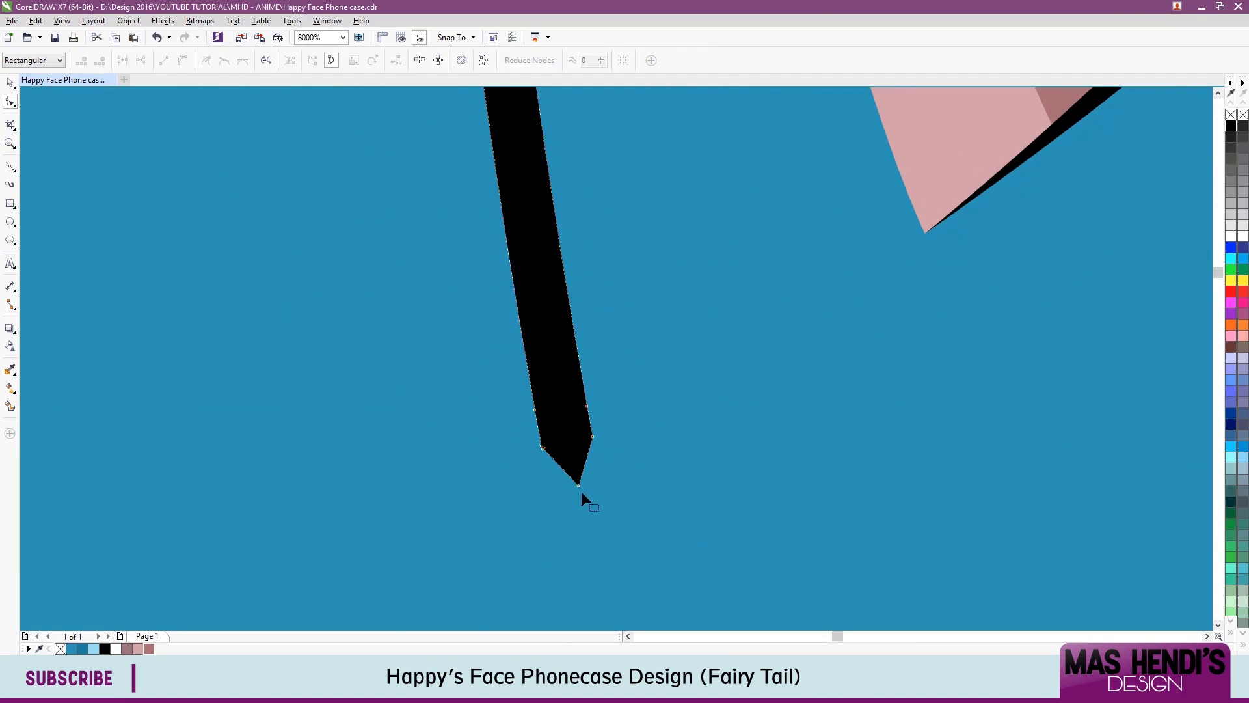
scroll(629, 444, down, 4)
key(space)
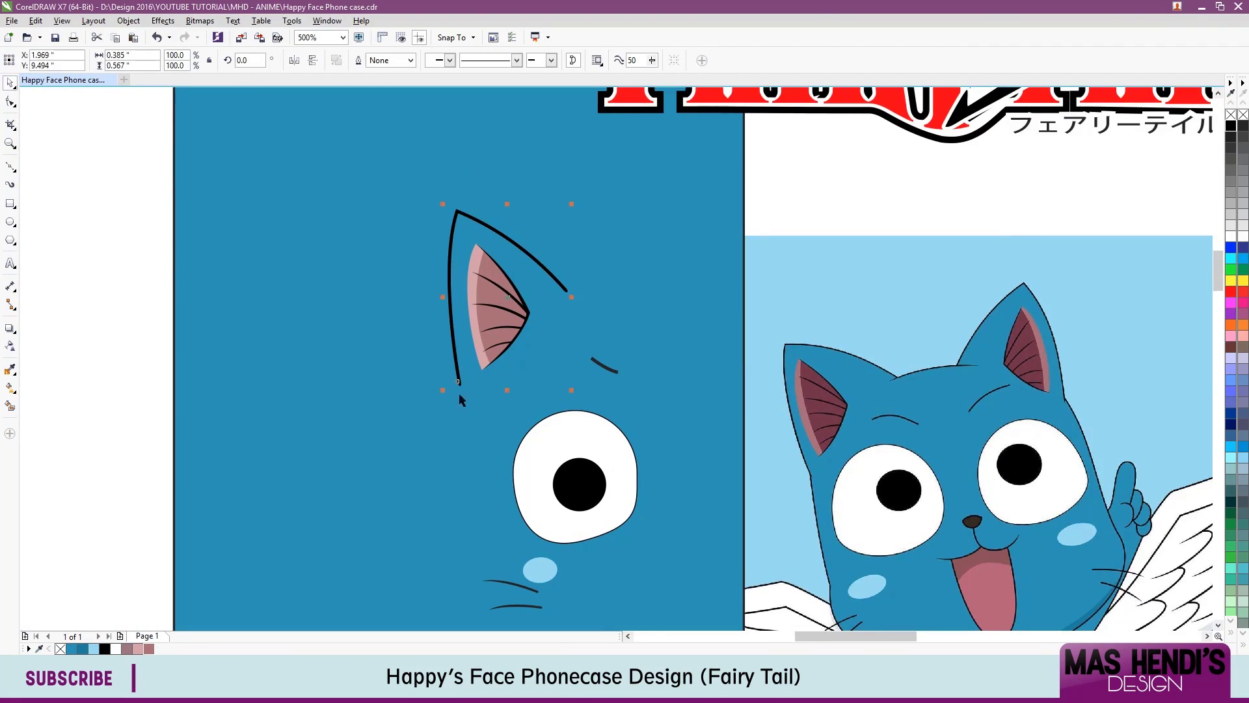
Shift the outer ear line slightly down and enlarge the whole ear to about 125 %.
drag(571, 387, 571, 385)
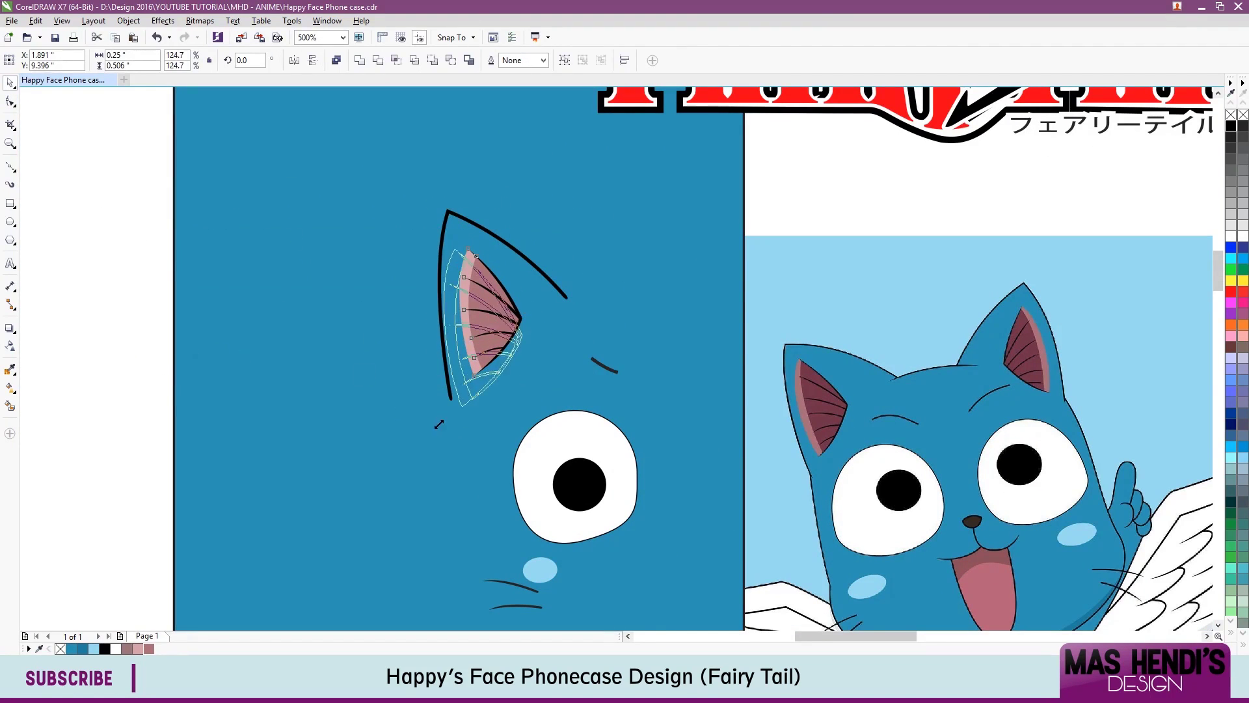
key(Escape)
scroll(568, 403, down, 2)
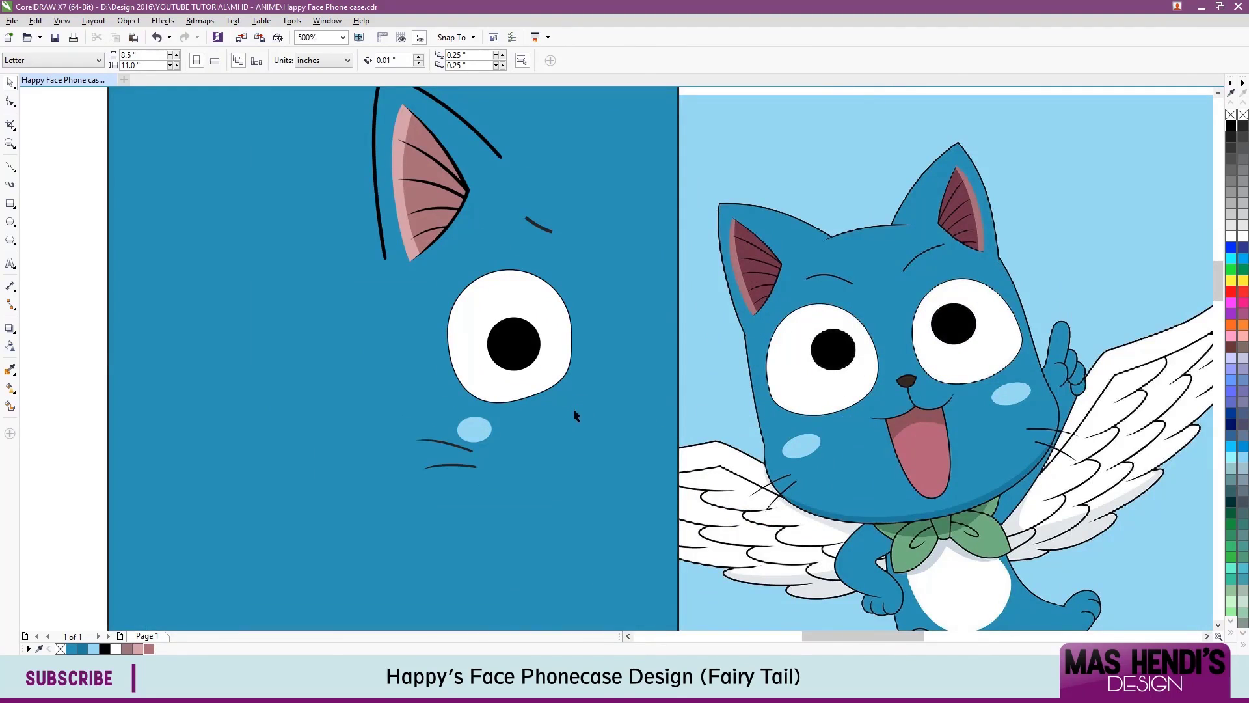
Draw two equal overlapping circles side by side below the eye as construction for the muzzle.
key(F7)
mouse_move(521, 376)
mouse_down()
mouse_move(596, 453)
mouse_move(637, 405)
mouse_up()
scroll(605, 442, up, 1)
scroll(565, 385, right, 1)
scroll(468, 422, down, 2)
Draw the tapered open mouth below the two circles, with its upper edge following their arcs and a rounded lower end.
drag(468, 300, 479, 507)
click(11, 83)
click(496, 156)
key(Delete)
key(F10)
drag(524, 504, 524, 492)
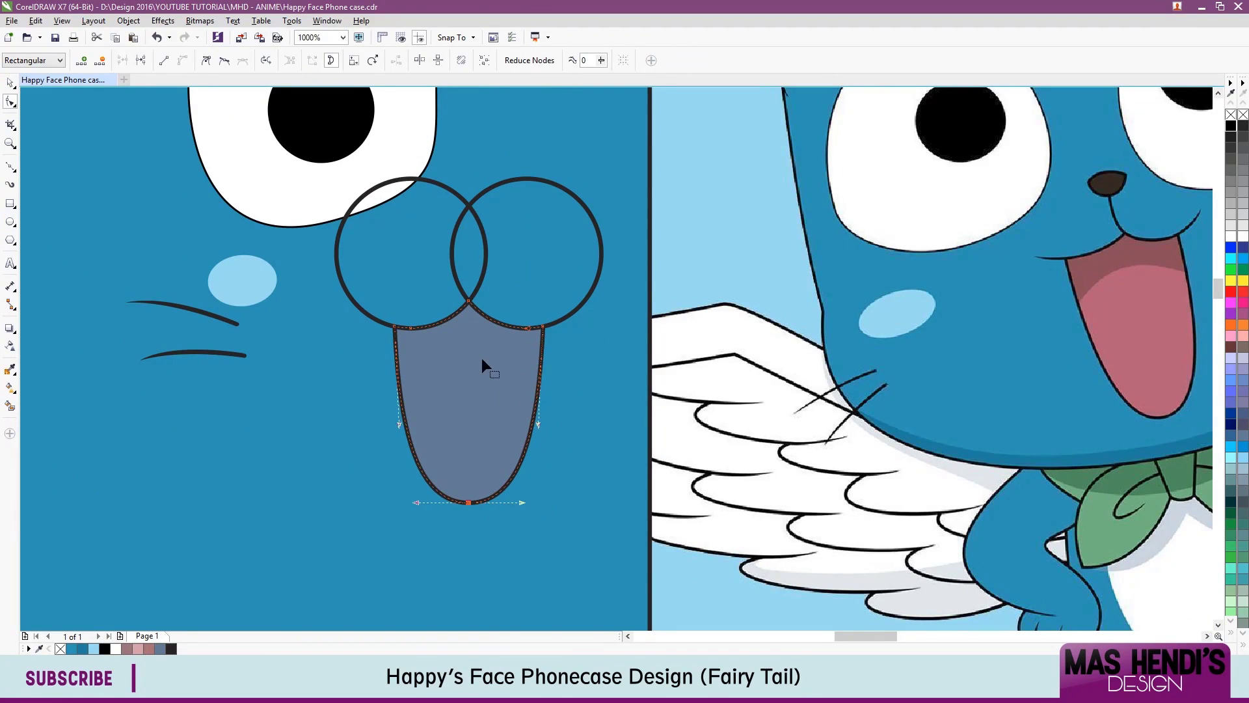
Draw a large circle over the lower mouth and keep only its overlap with the mouth as the tongue.
click(10, 221)
drag(378, 335, 625, 615)
drag(378, 475, 351, 473)
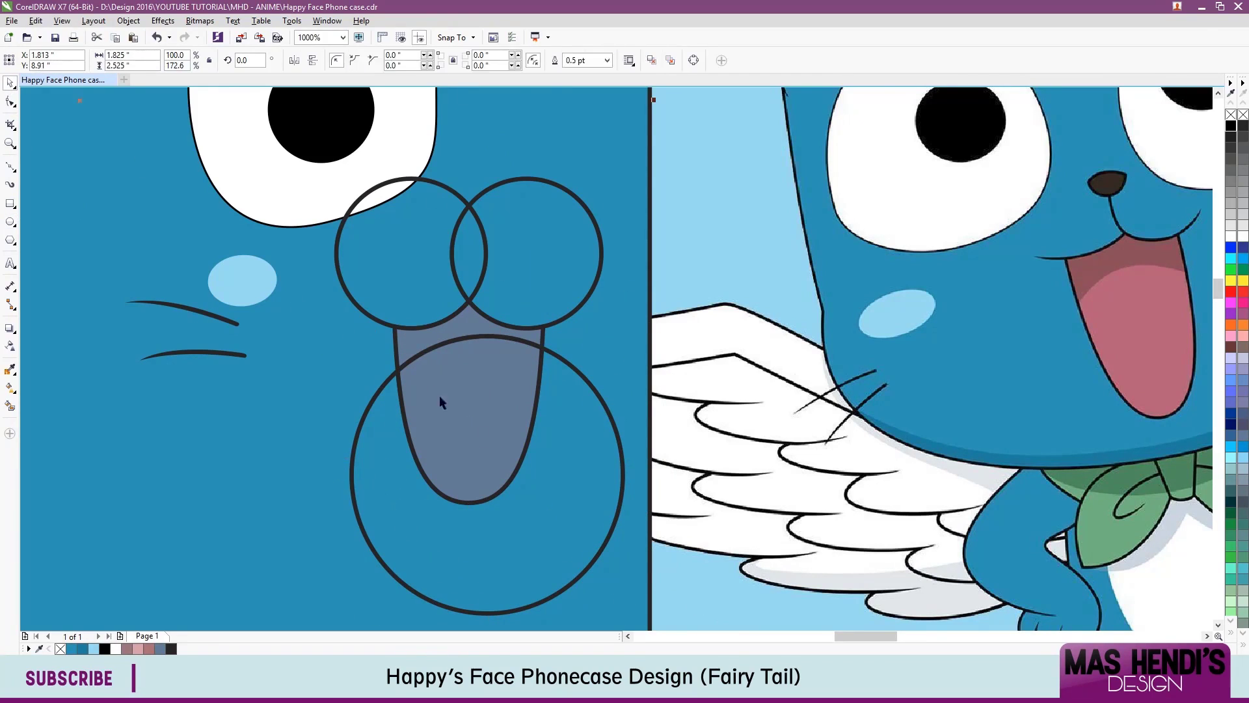
click(346, 357)
Fill the tongue with the light pink sampled from the lower reference picture.
click(38, 649)
scroll(364, 260, down, 5)
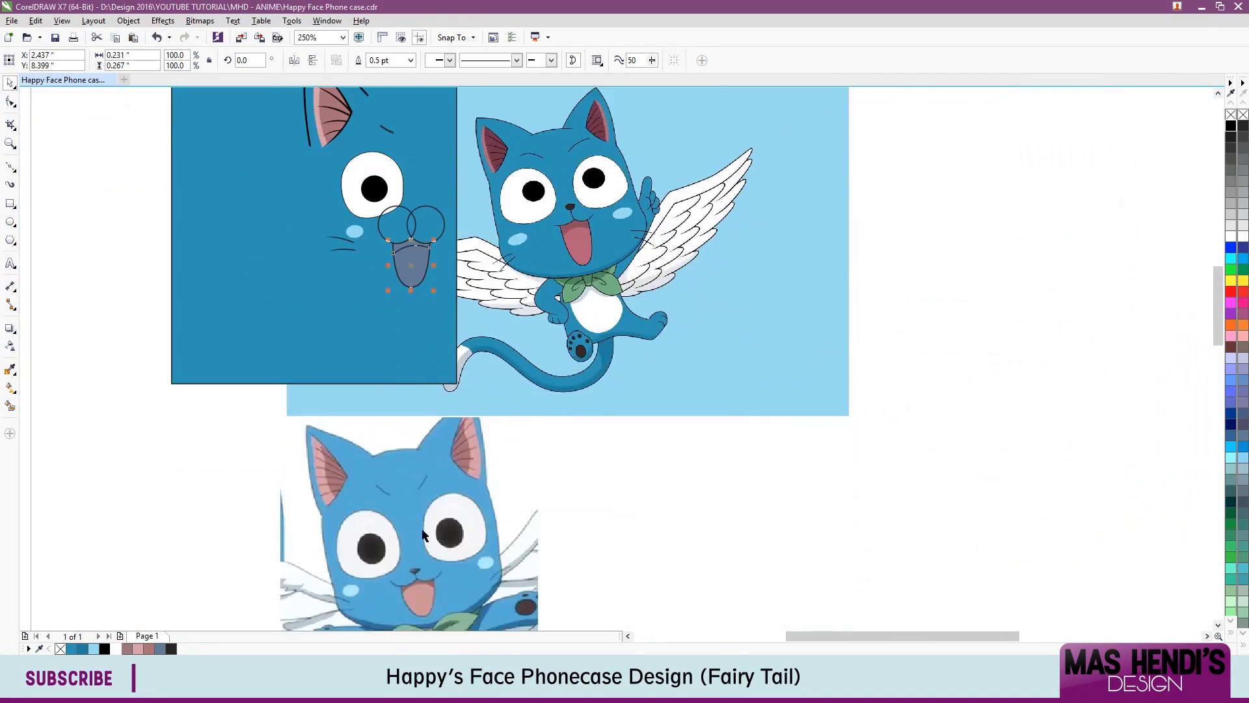
scroll(415, 493, up, 4)
click(423, 423)
Fill the mouth behind the tongue with darker pink and remove the outlines of the mouth and tongue.
scroll(453, 295, down, 3)
scroll(502, 279, up, 3)
click(429, 416)
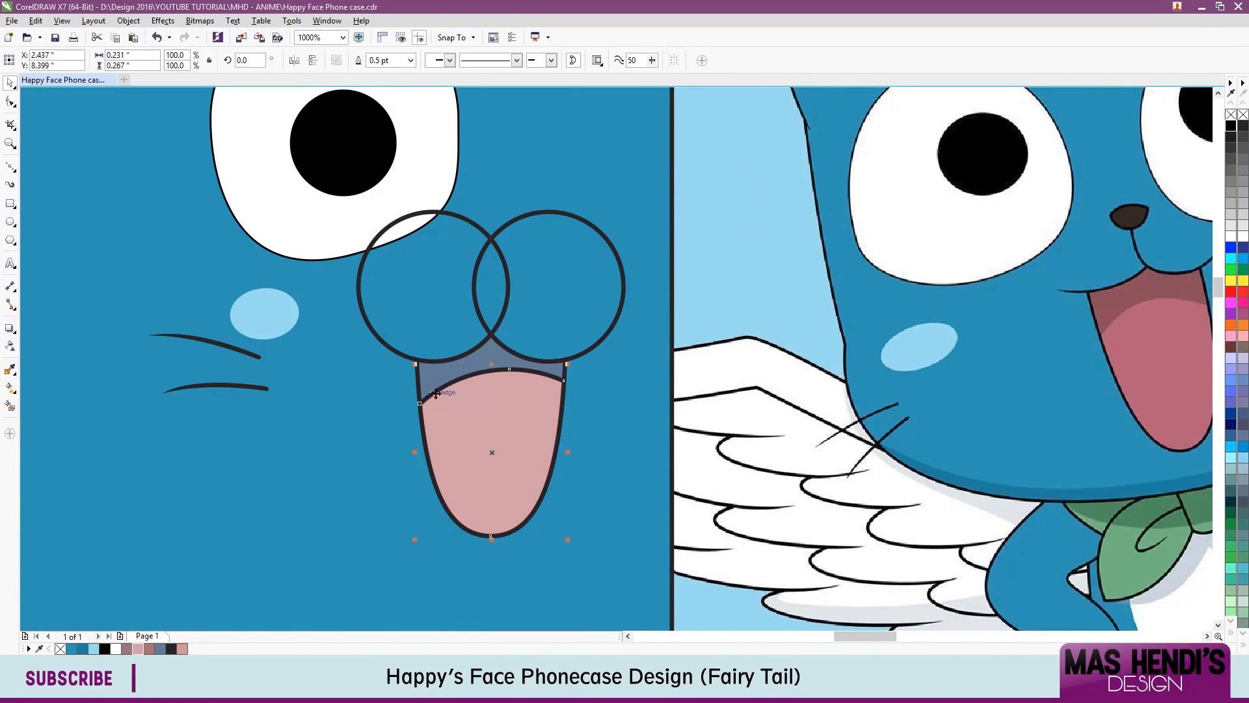
click(194, 648)
right_click(60, 648)
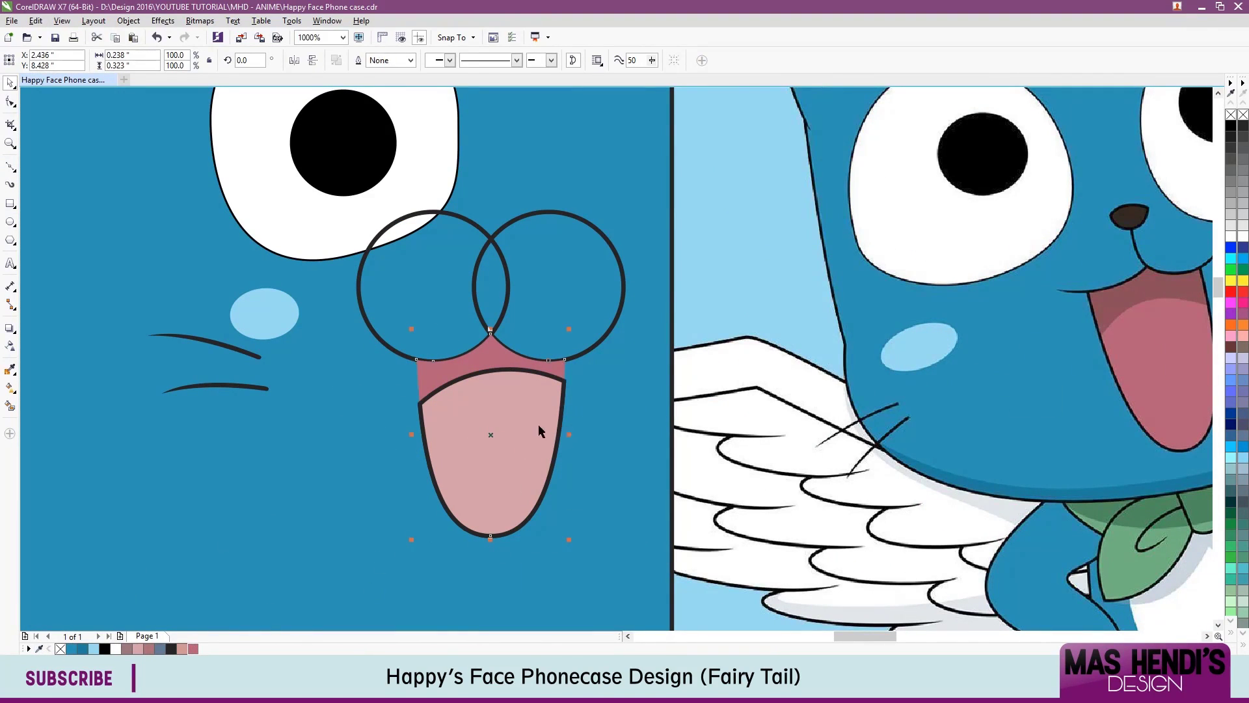
scroll(489, 419, down, 1)
scroll(489, 419, up, 1)
shift+click(497, 474)
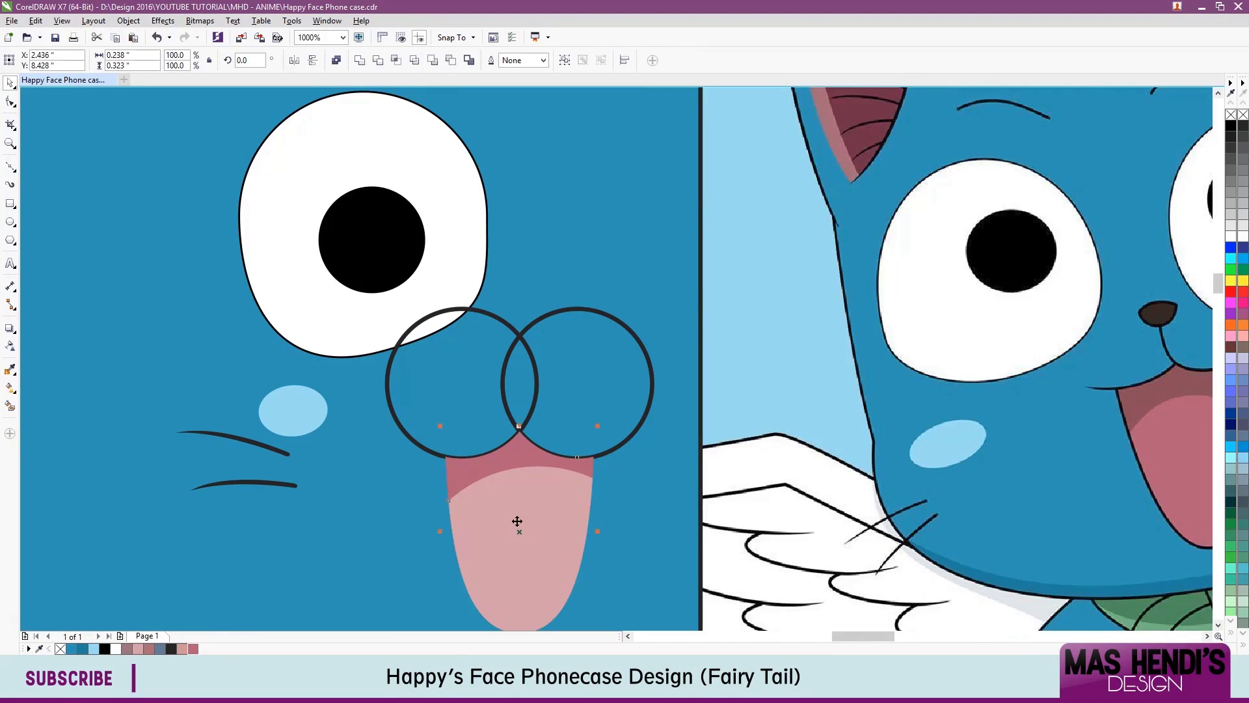
Reduce the two muzzle circles to their lower arcs so they meet at the mouth's central peak.
scroll(298, 389, down, 3)
scroll(415, 406, up, 3)
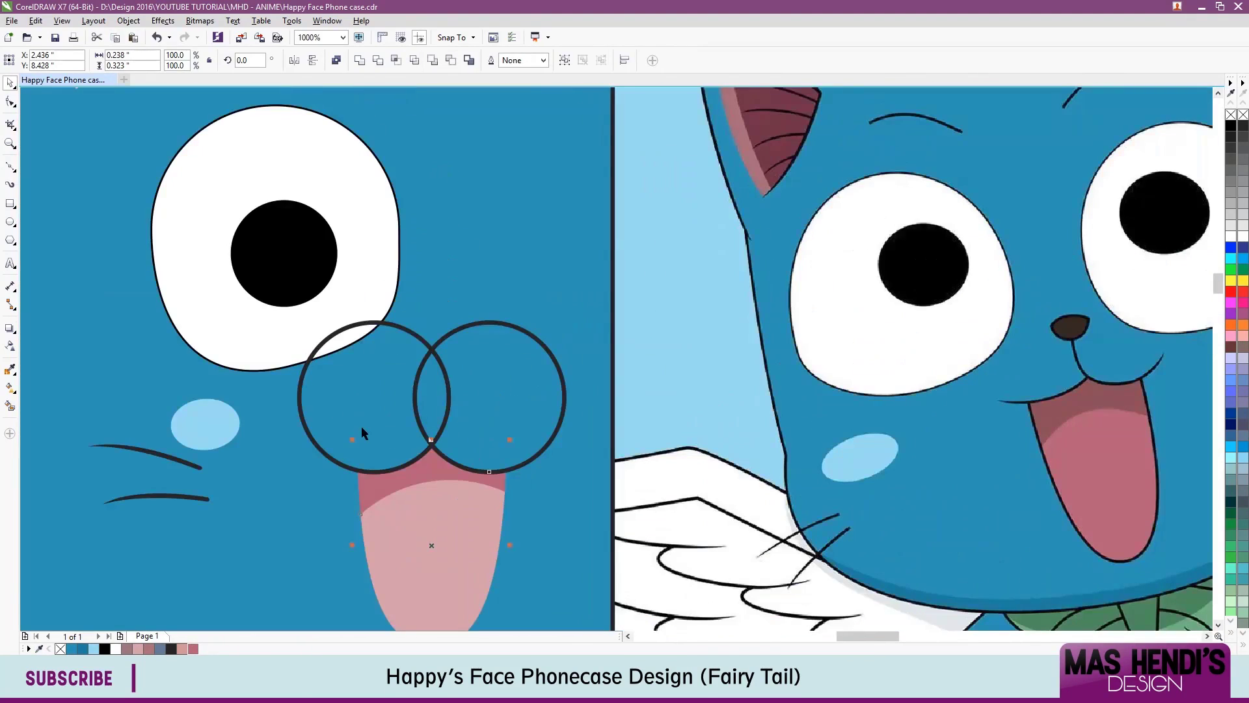
drag(375, 474, 464, 397)
click(372, 61)
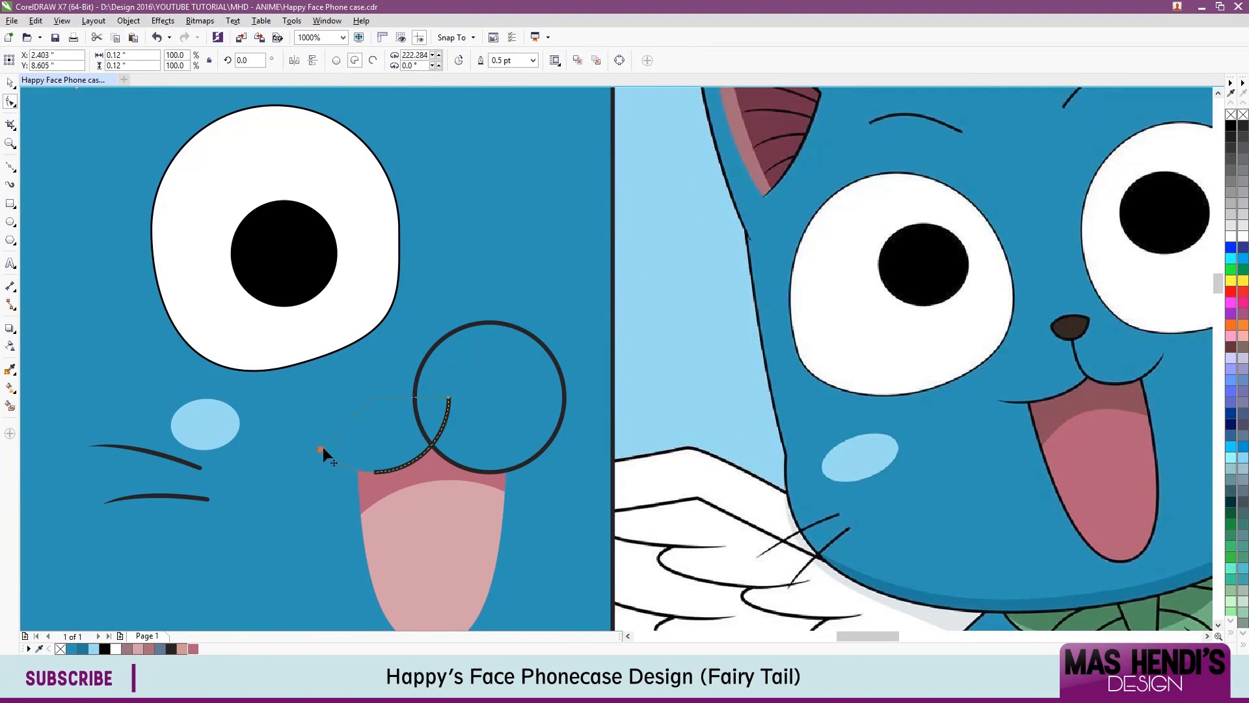
drag(431, 447, 431, 446)
key(Delete)
Join the two arcs into one mouth line, convert it into a shape, and extend its left end into a tip.
scroll(441, 453, up, 4)
key(F10)
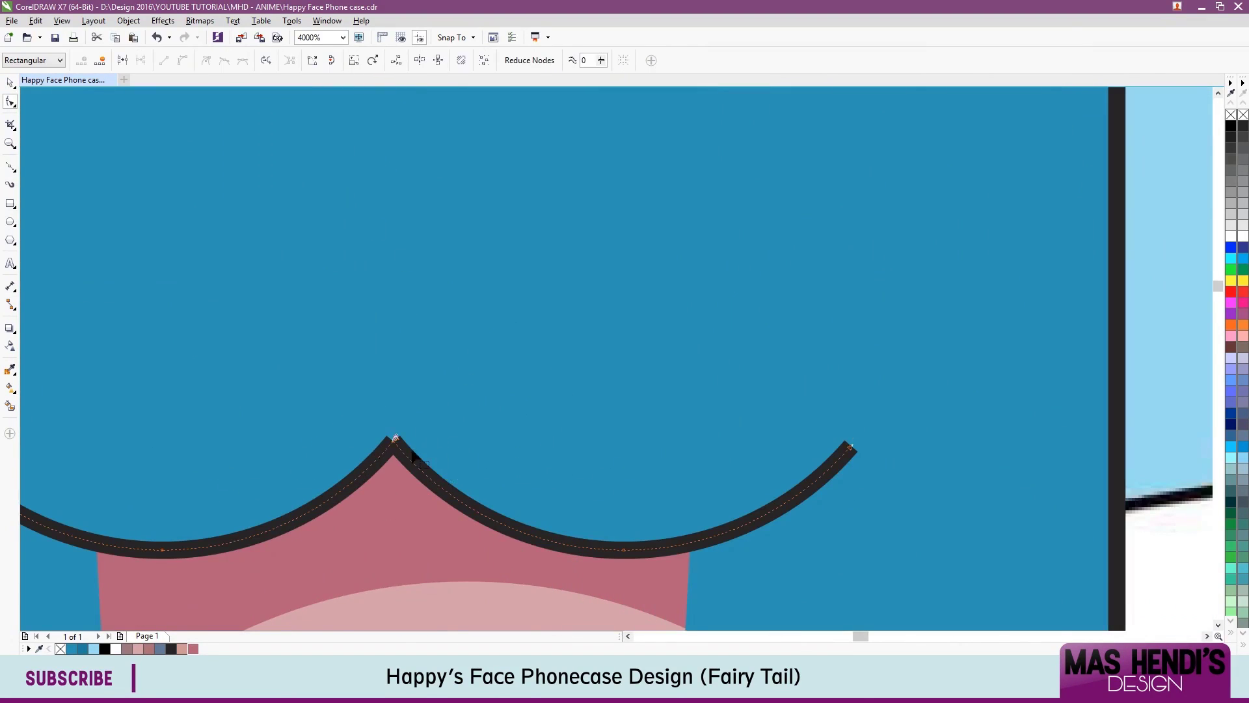
scroll(426, 443, up, 3)
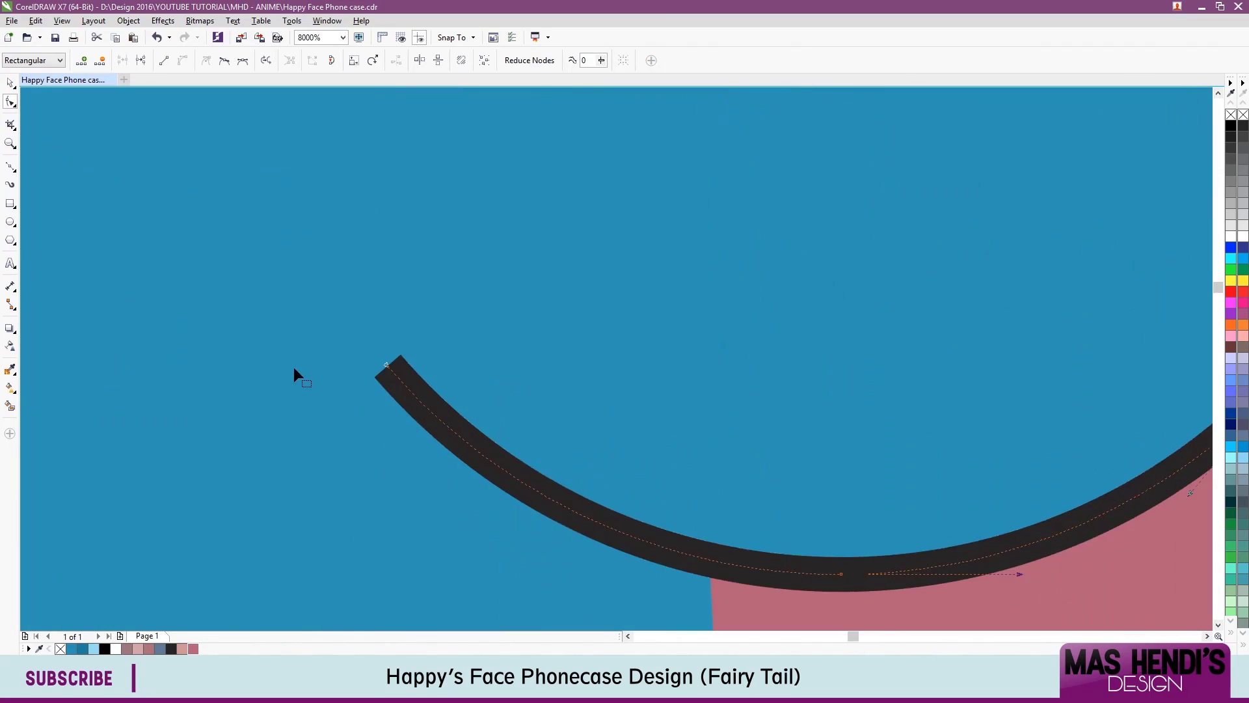
scroll(389, 370, up, 3)
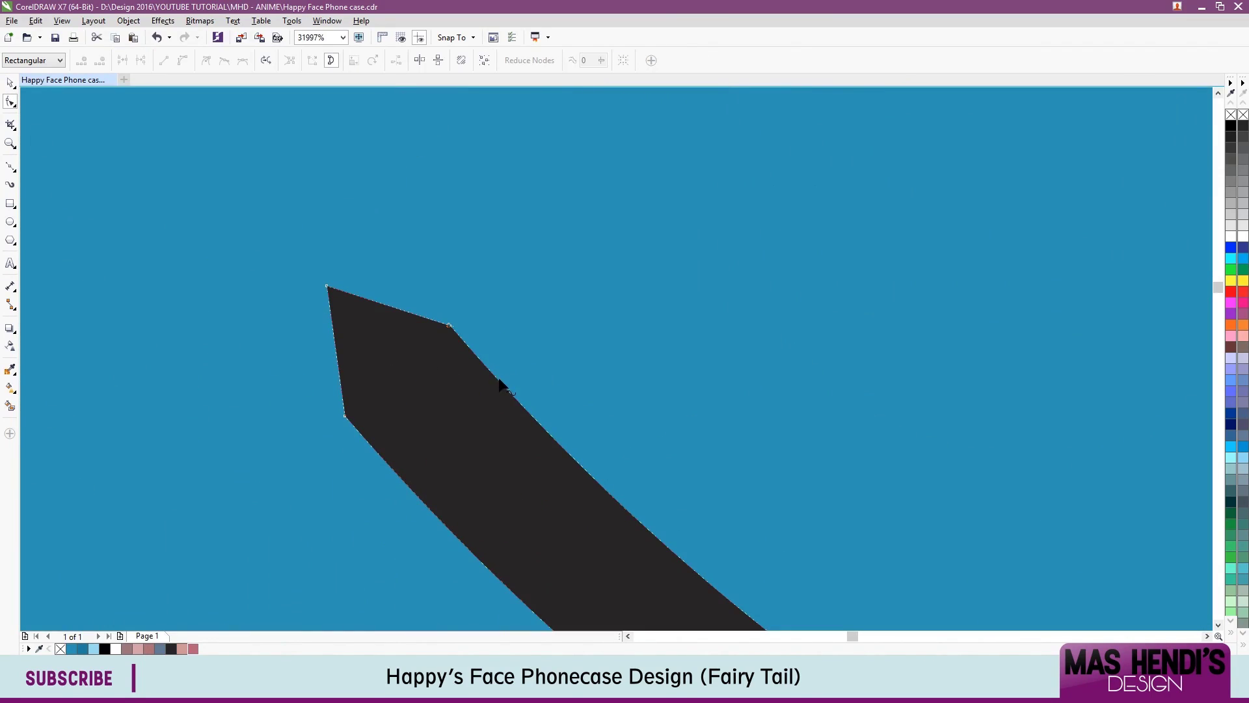
scroll(384, 463, down, 1)
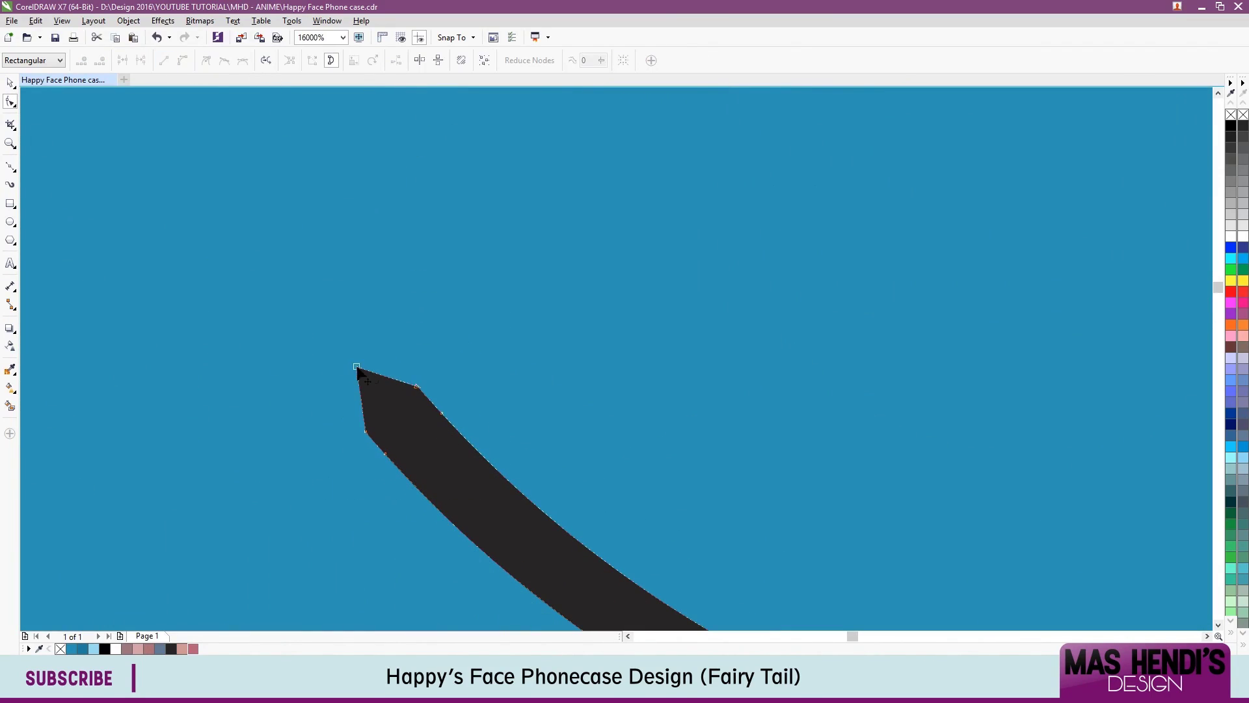
Make a mirrored copy of the mouth line just below it and fill the copy lavender.
scroll(482, 455, down, 3)
key(space)
click(1230, 358)
scroll(501, 427, up, 2)
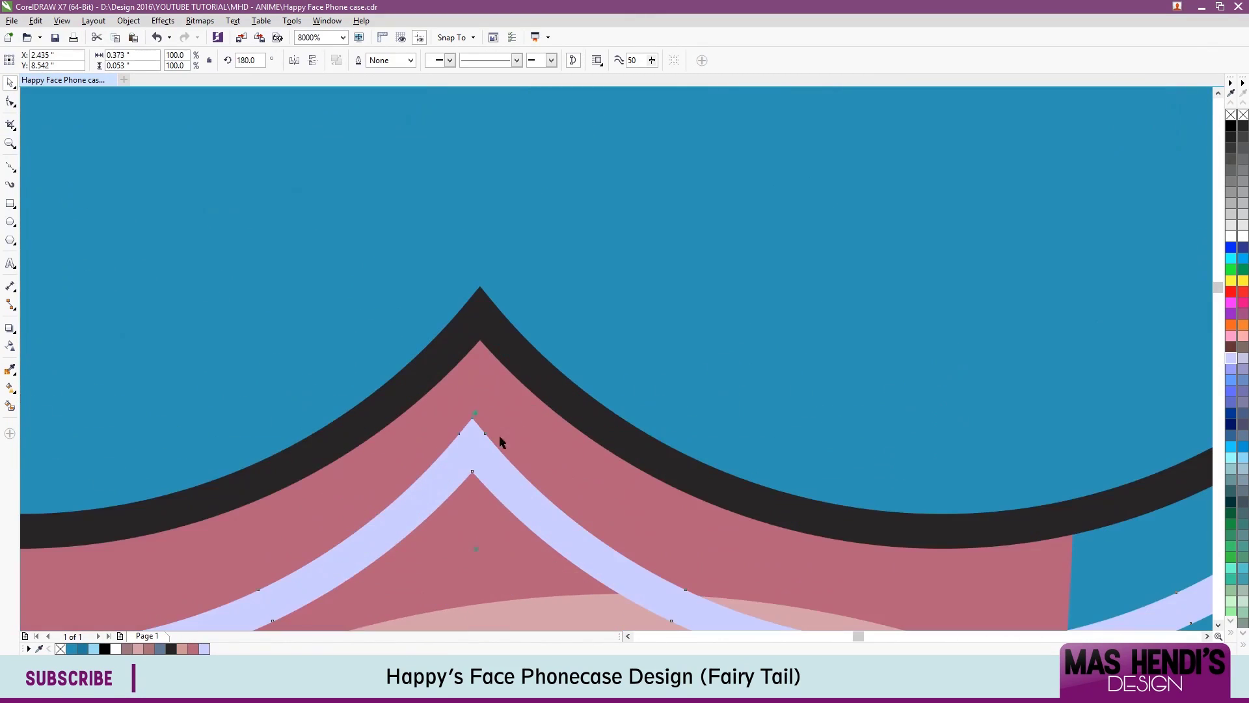
Cut back the rounded right tip of the dark mouth line.
scroll(713, 362, right, 3)
drag(707, 430, 707, 430)
key(F10)
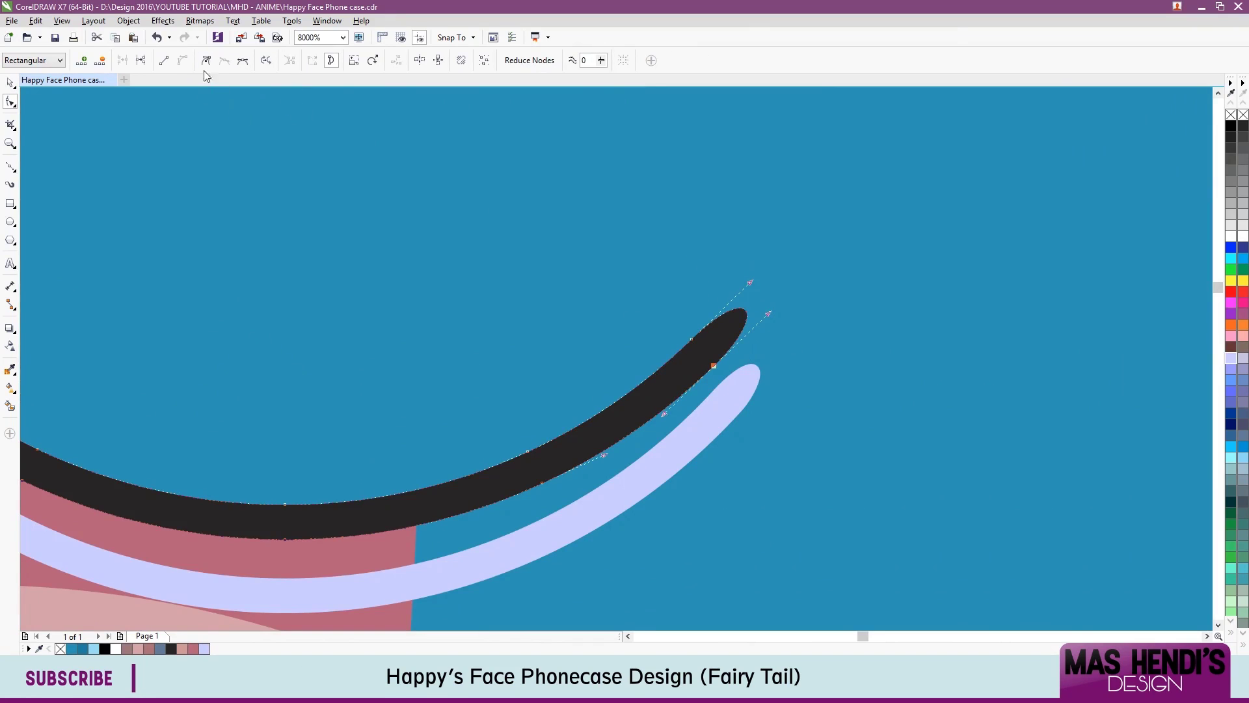
drag(746, 313, 716, 351)
scroll(69, 106, down, 4)
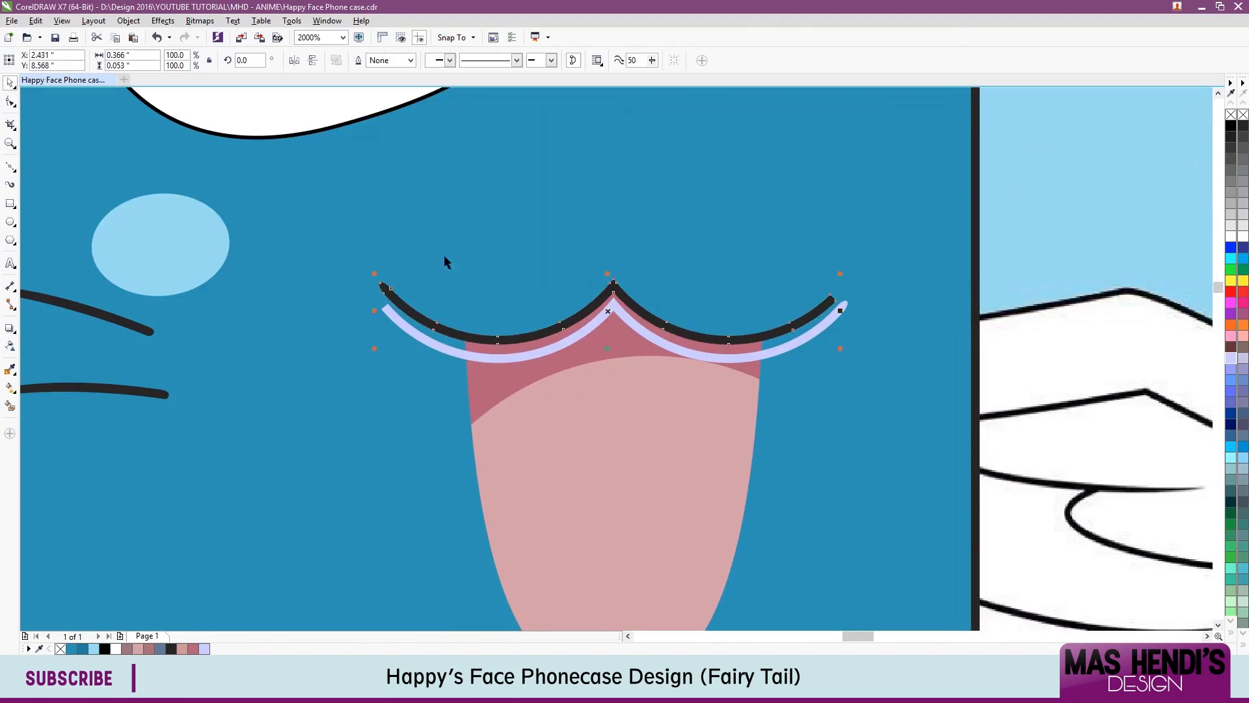
Lay the lavender copy over the dark mouth line, cut back its left tip, and merge both into one dark round-ended line.
scroll(390, 273, up, 3)
key(space)
scroll(410, 356, left, 5)
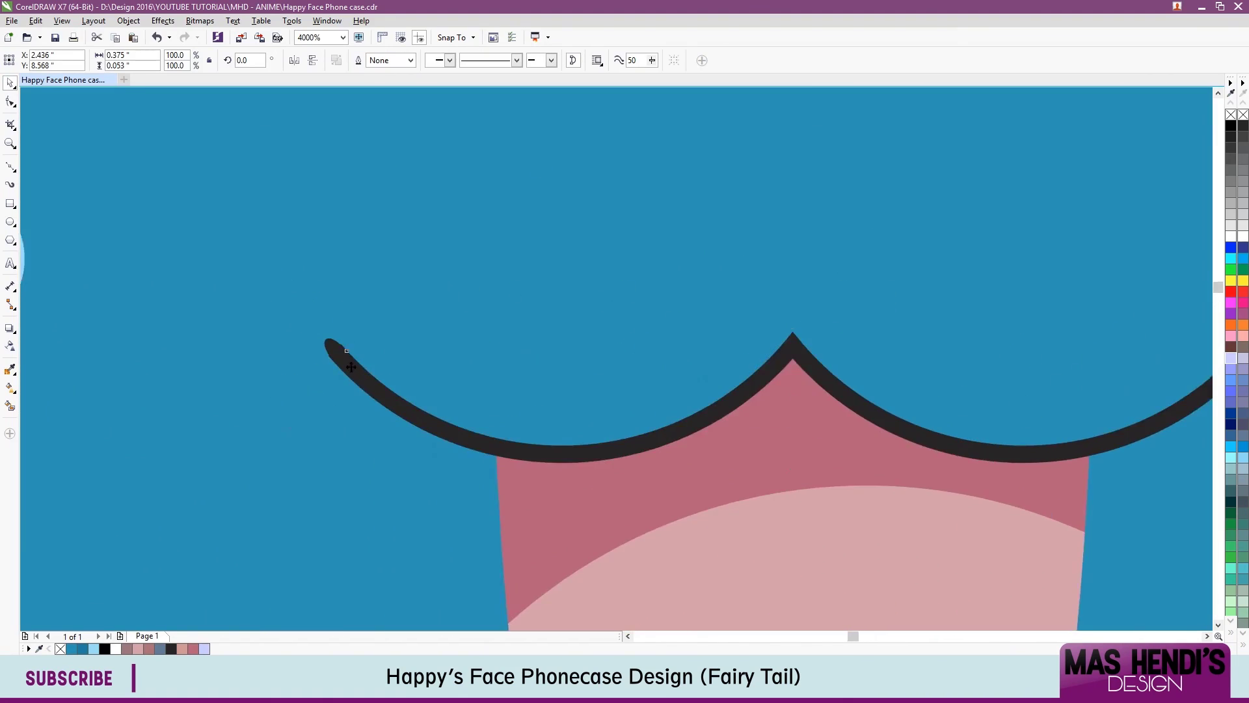
key(F10)
scroll(409, 356, up, 5)
click(206, 60)
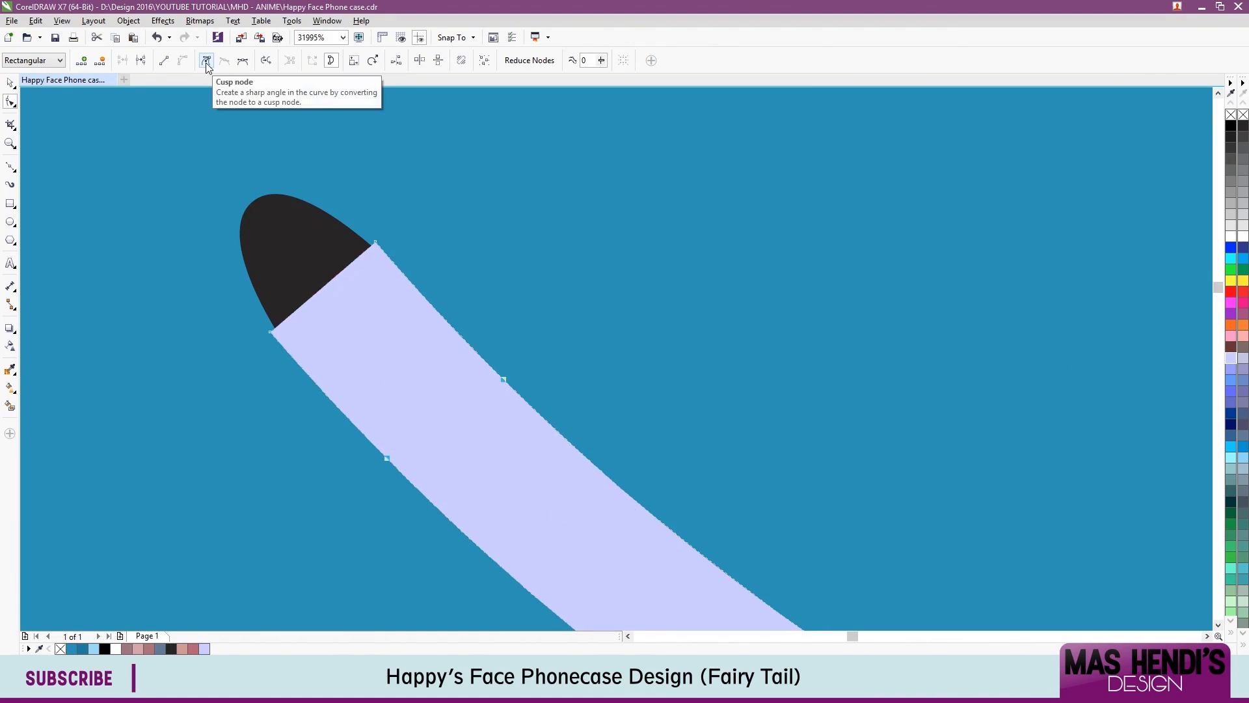
drag(270, 331, 378, 242)
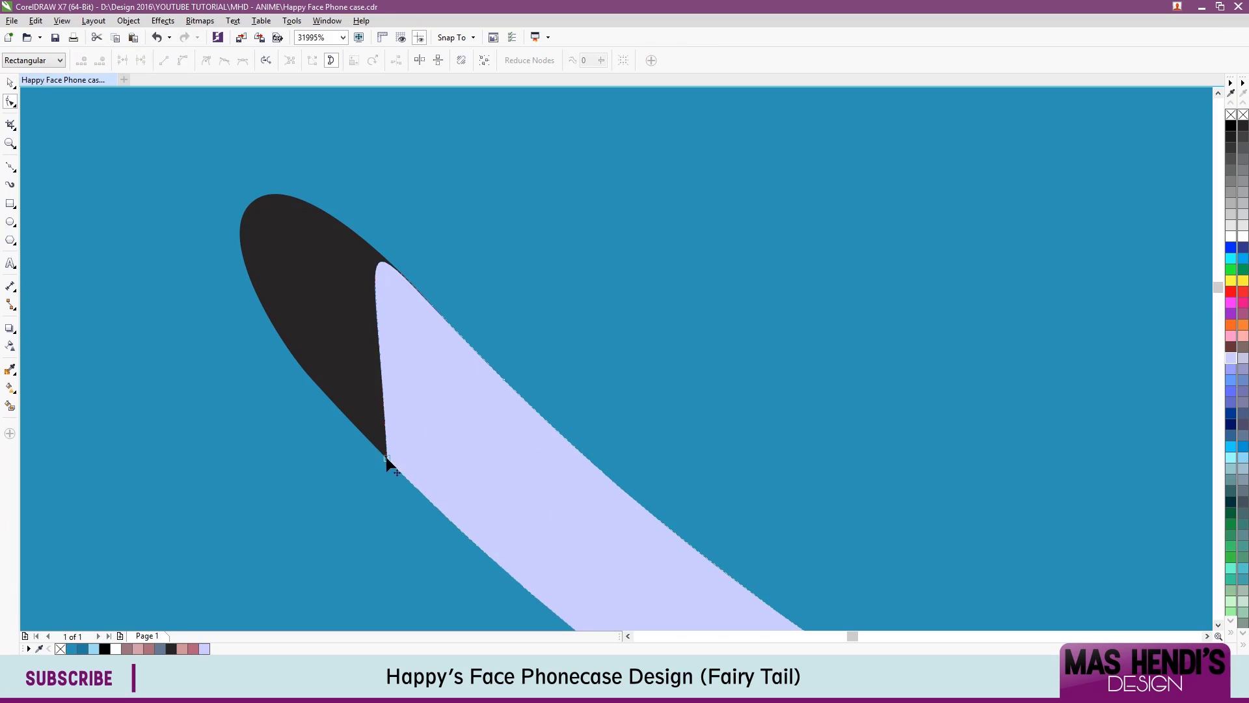
scroll(220, 296, down, 5)
key(space)
scroll(543, 410, down, 5)
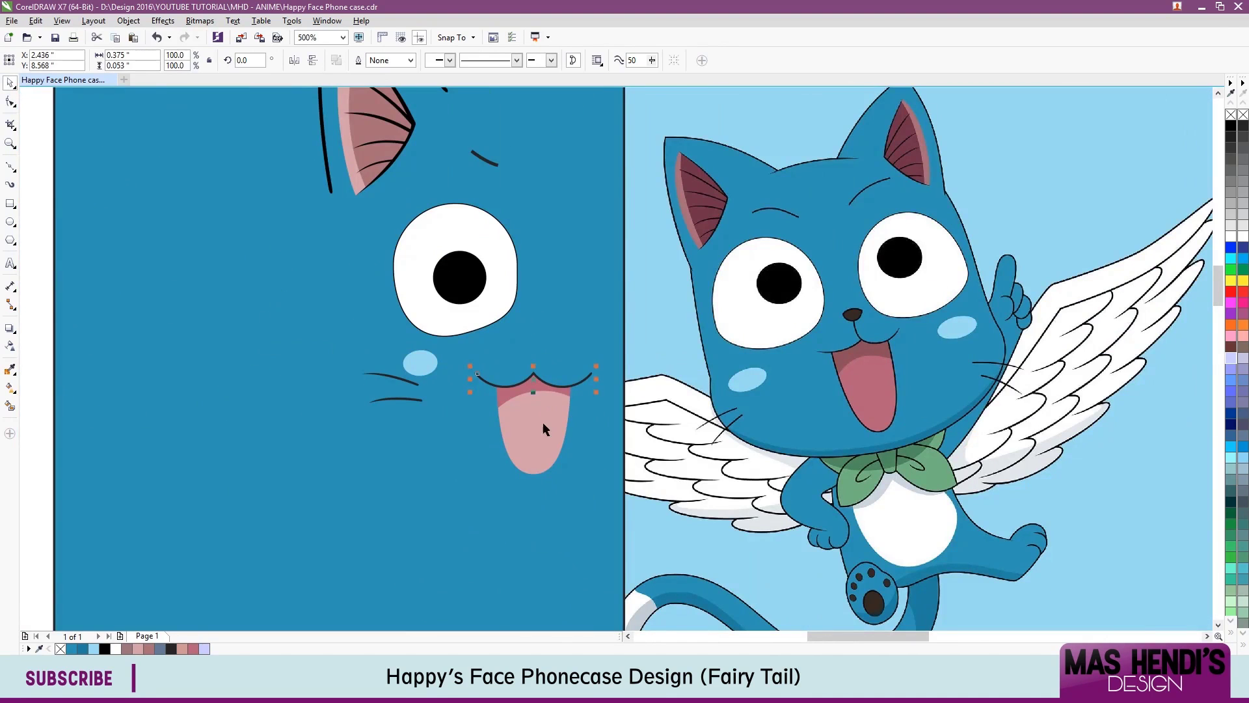
Recolour the tongue a slightly pinker light shade and draw a short vertical line up from the mouth line's central peak.
click(569, 328)
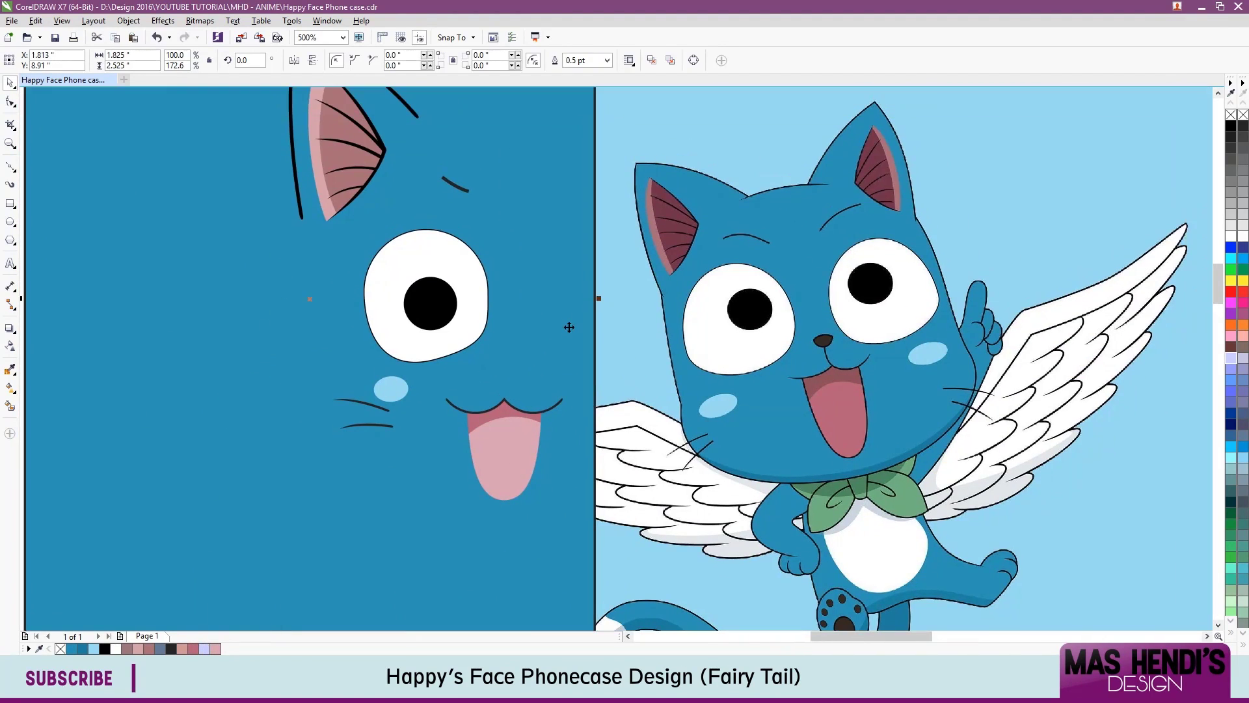
scroll(569, 327, up, 6)
key(F5)
click(504, 399)
click(505, 386)
scroll(504, 386, down, 2)
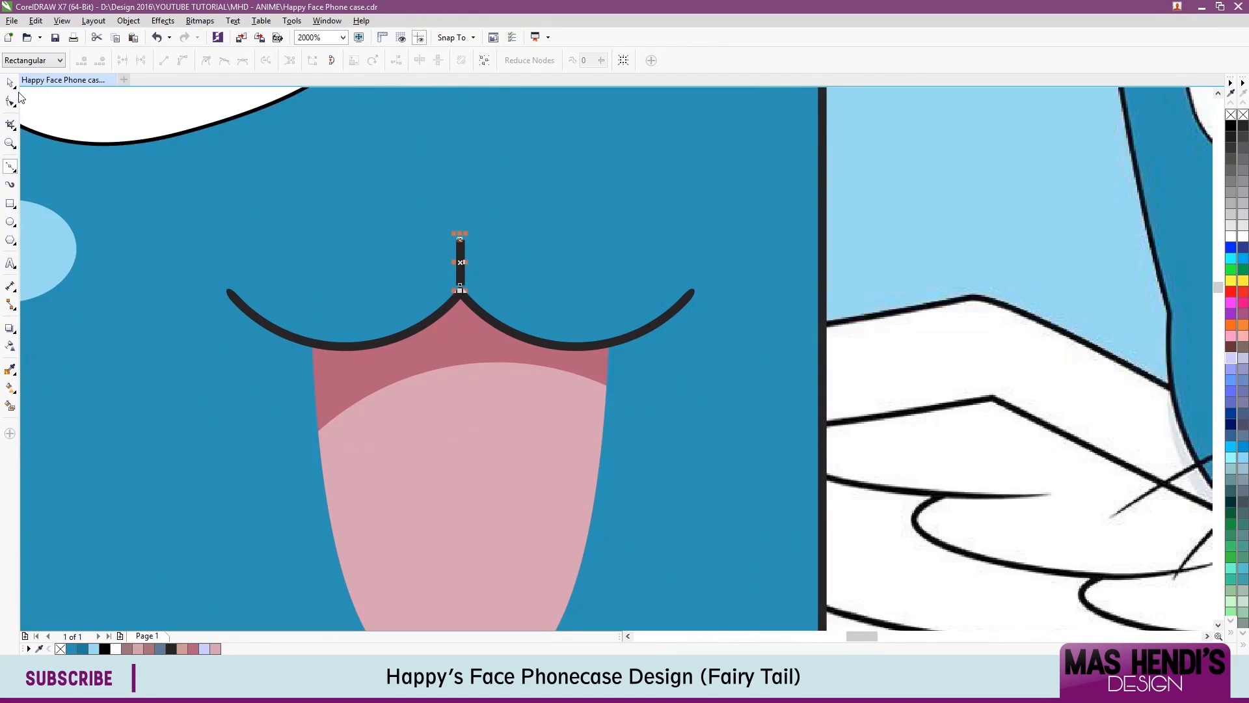
Convert the short vertical line into a shape, merge it with the mouth line, and fill the result black.
key(space)
scroll(484, 303, up, 2)
key(F10)
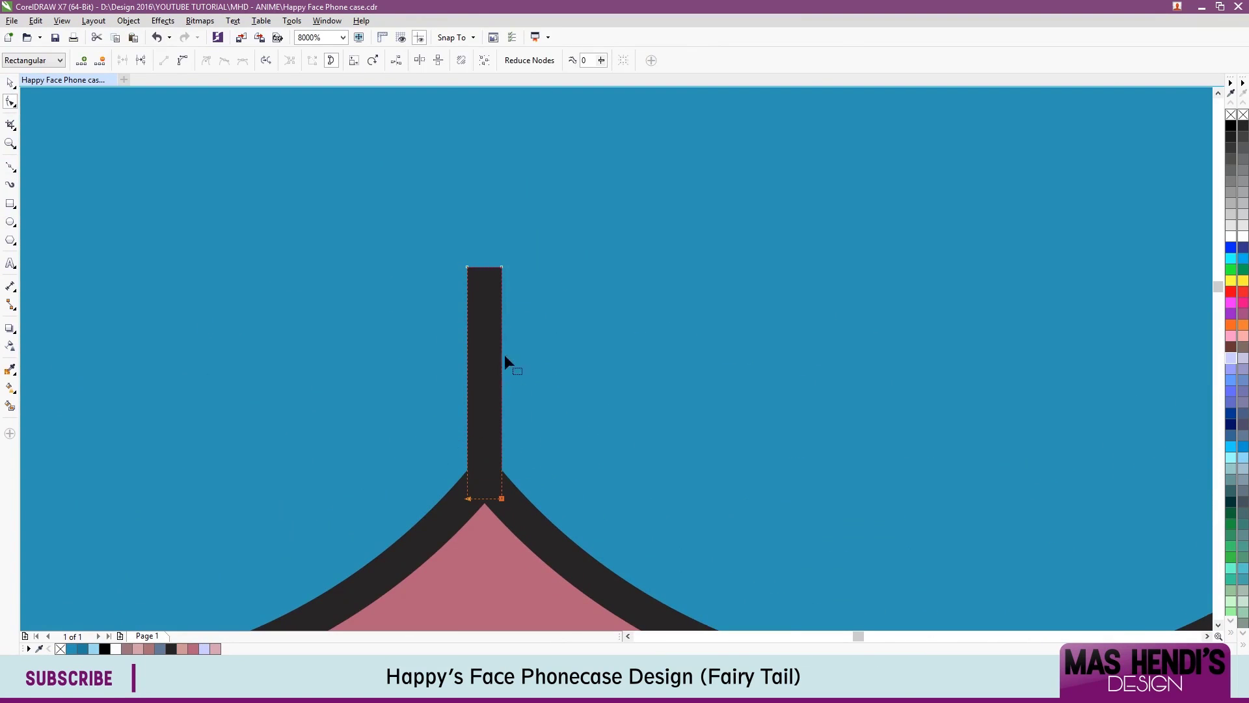
scroll(505, 357, down, 4)
scroll(588, 368, up, 2)
key(space)
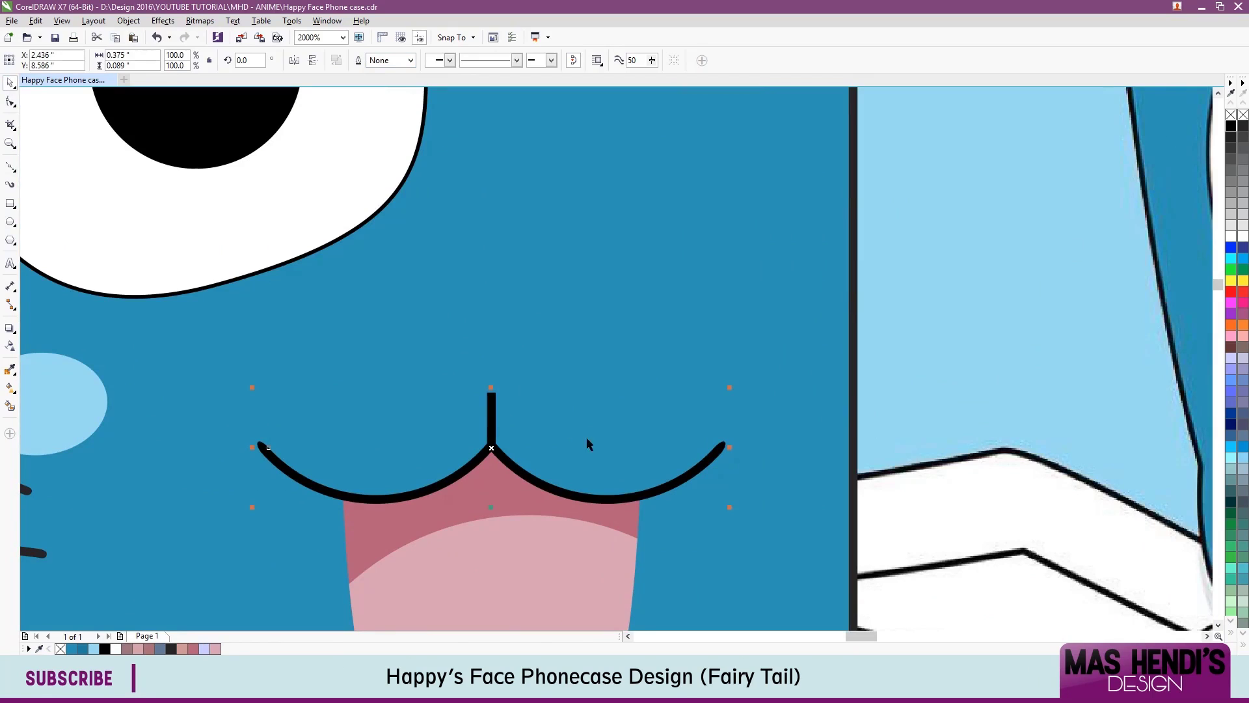
Draw a small circle about 0.079 inch wide above the short vertical line as the base for the nose.
click(11, 222)
scroll(432, 354, down, 2)
scroll(431, 354, up, 2)
drag(393, 332, 483, 421)
drag(438, 377, 479, 419)
Replace the circle with a small rounded triangular nose seated on the short vertical line and fill it black.
drag(479, 375, 479, 234)
drag(478, 329, 479, 305)
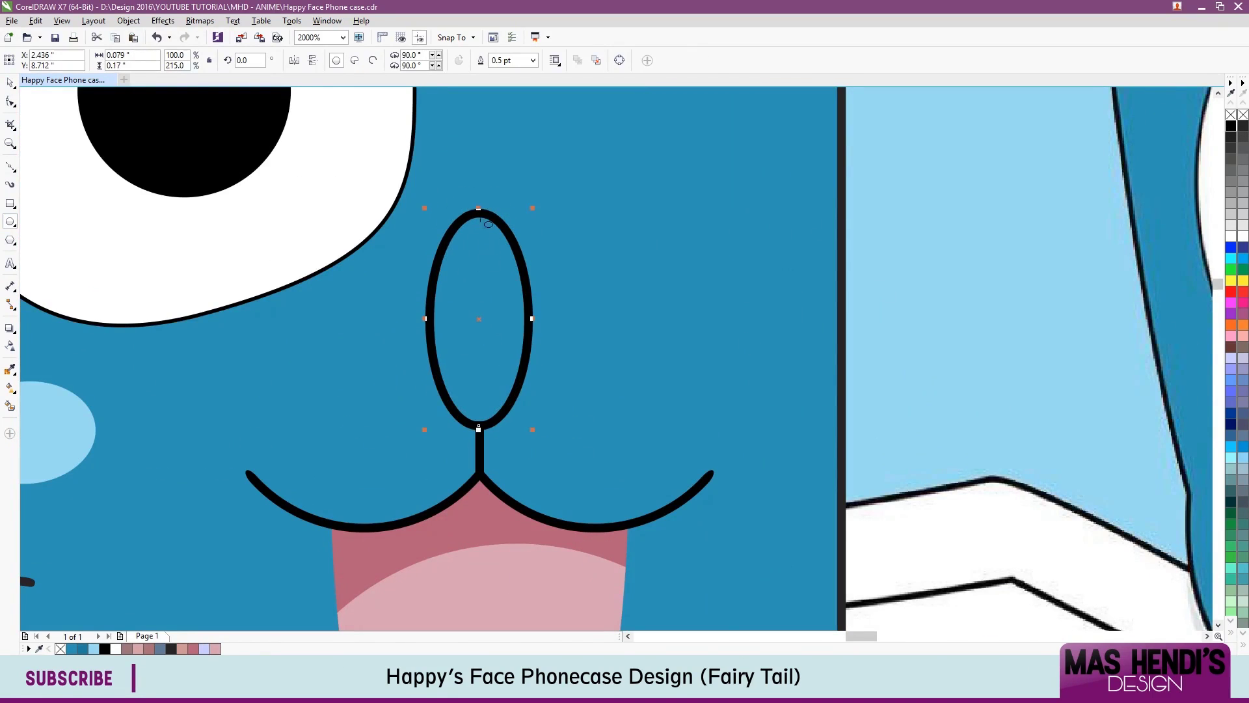
drag(478, 356, 478, 374)
key(Delete)
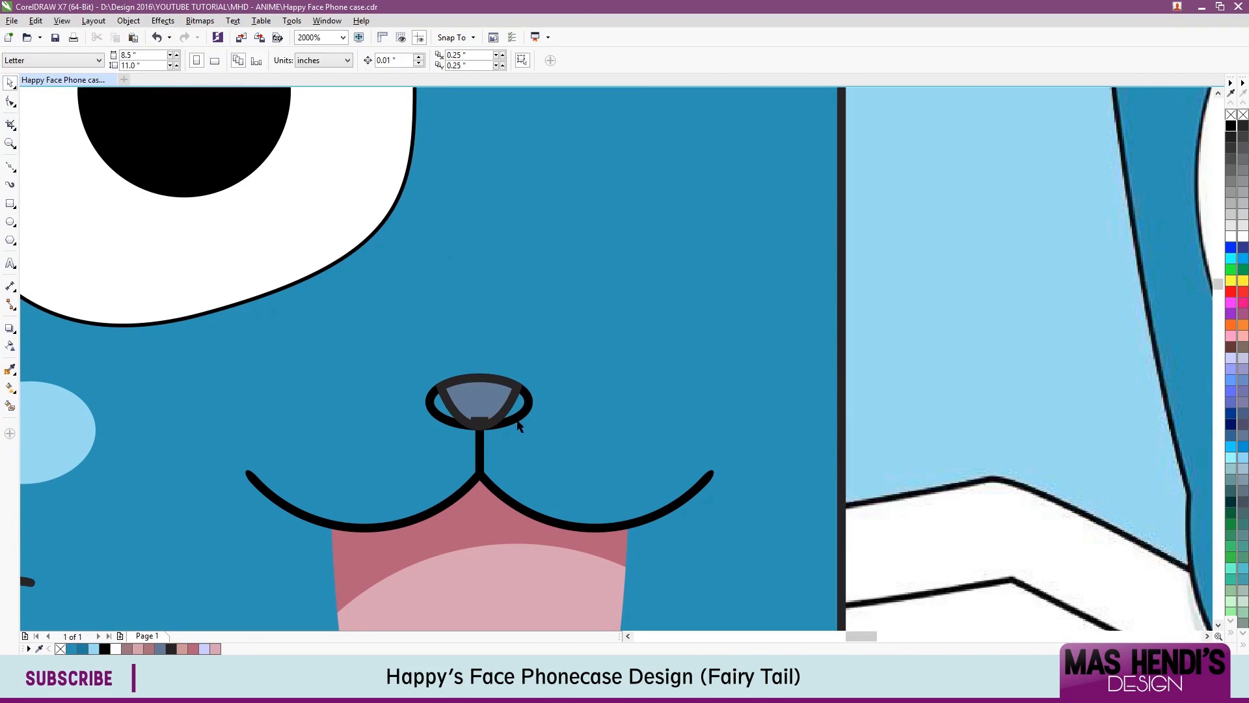
click(1230, 126)
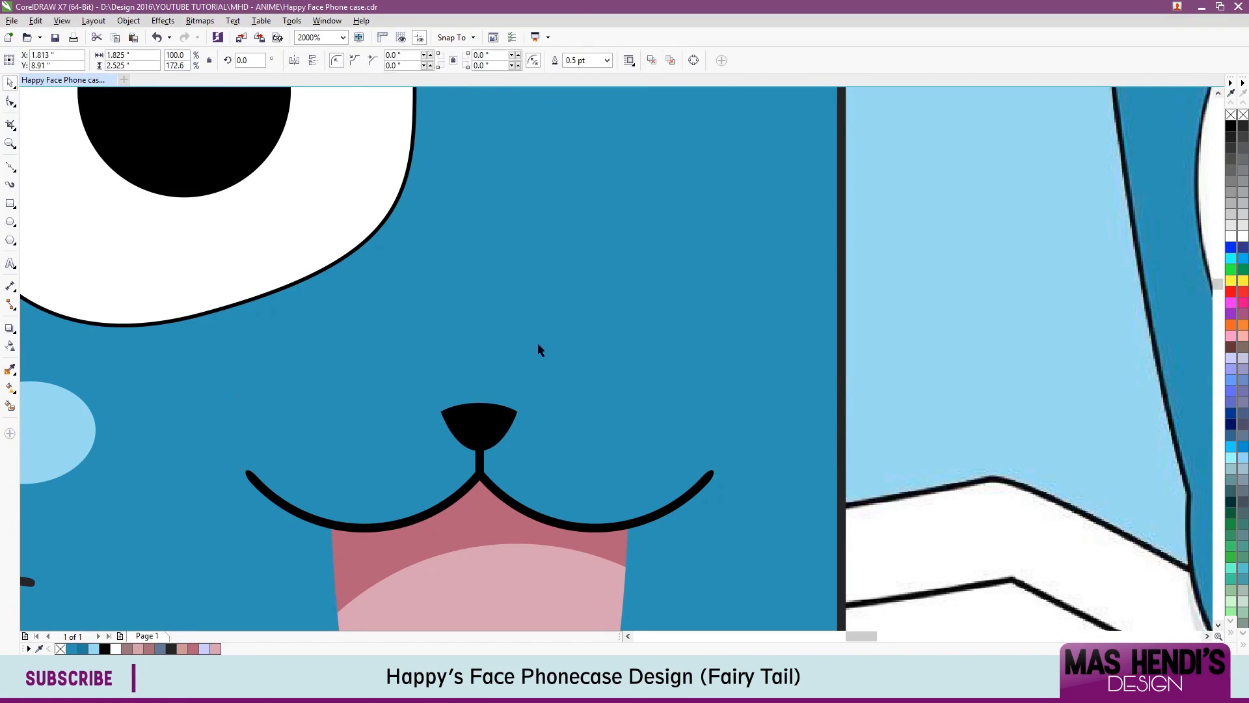
Merge the black nose with the mouth line so they form one shape.
key(F10)
scroll(491, 392, up, 3)
scroll(447, 440, down, 6)
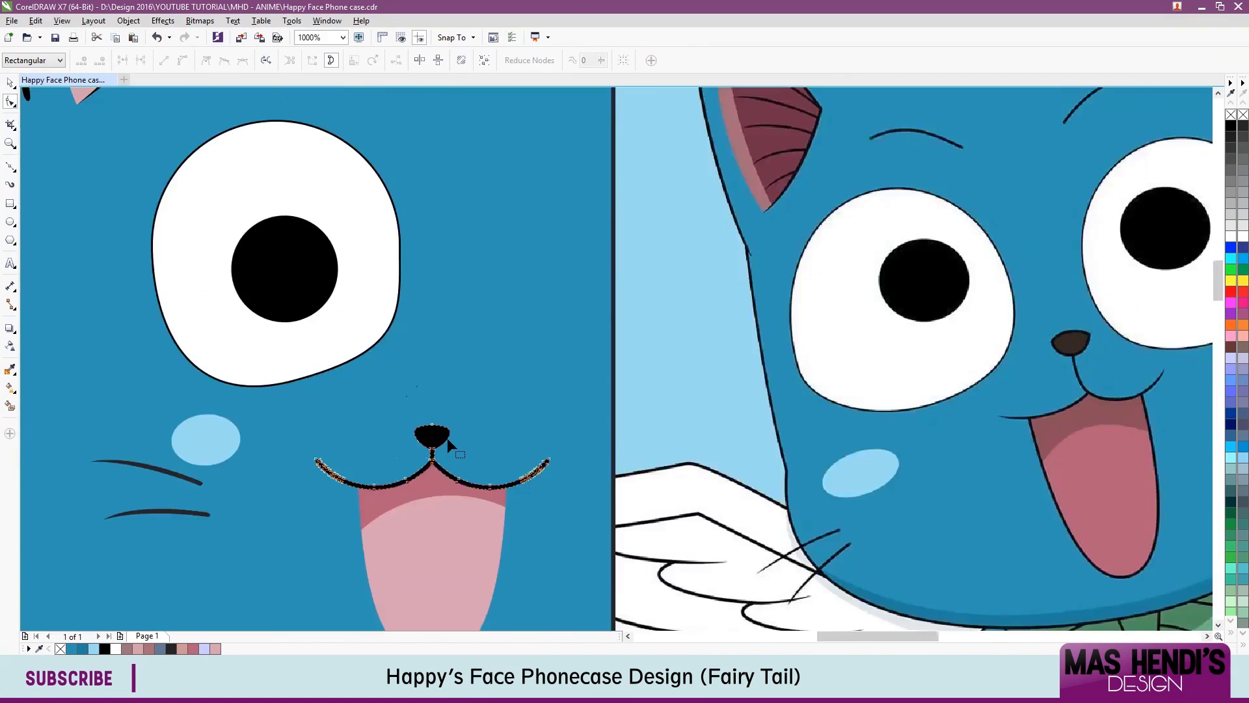
key(space)
Mirror a copy of the half face horizontally and move it until both halves share one centred mouth and nose.
scroll(446, 272, down, 2)
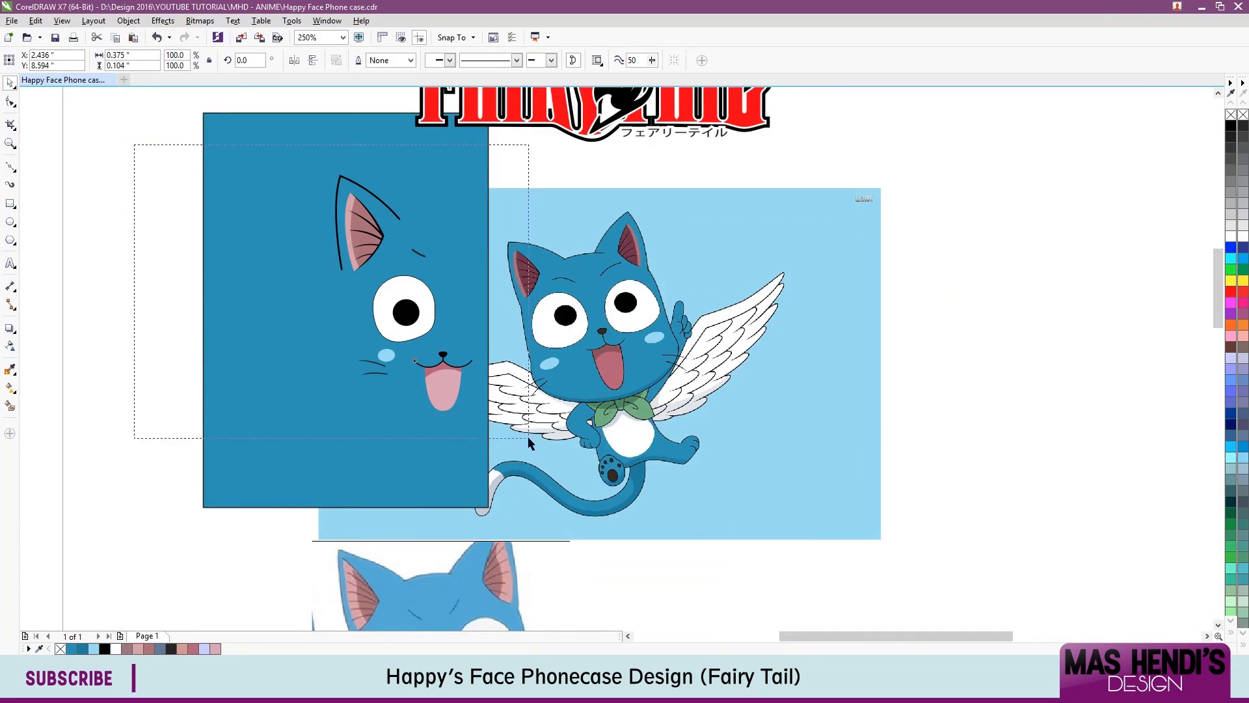
drag(528, 443, 529, 441)
drag(478, 305, 338, 305)
scroll(522, 391, up, 3)
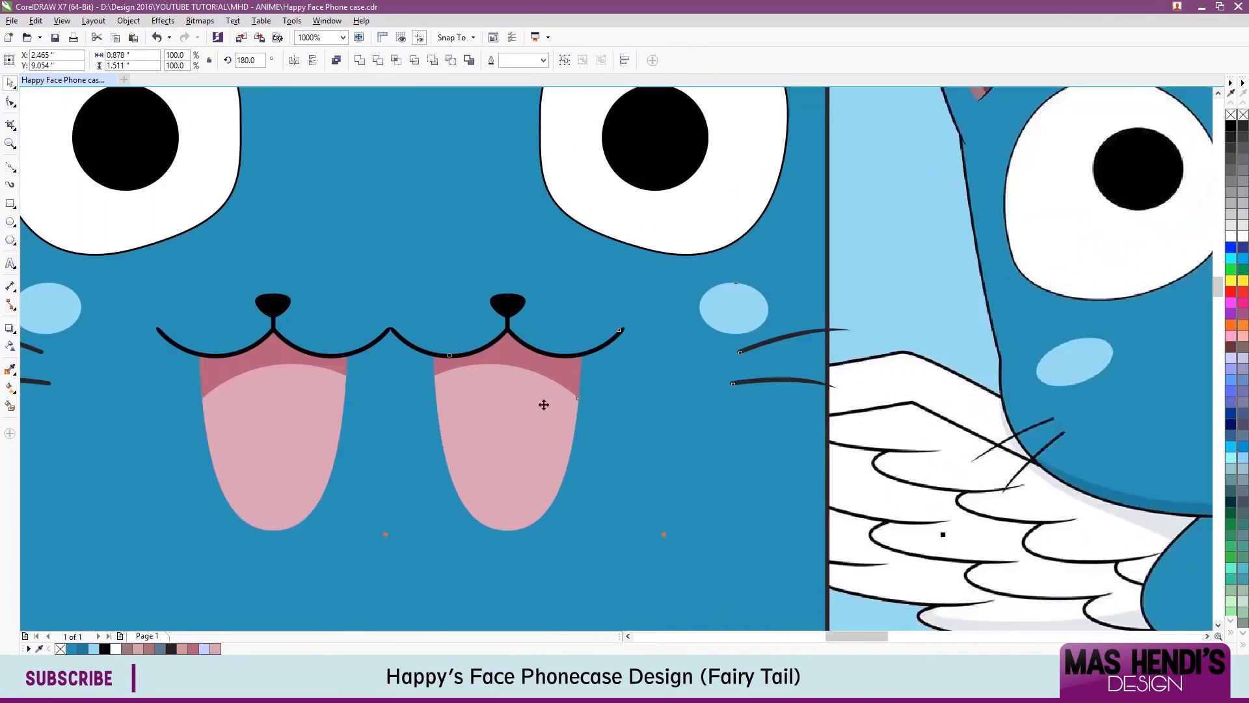
drag(508, 328, 274, 328)
scroll(549, 377, down, 4)
scroll(451, 351, up, 2)
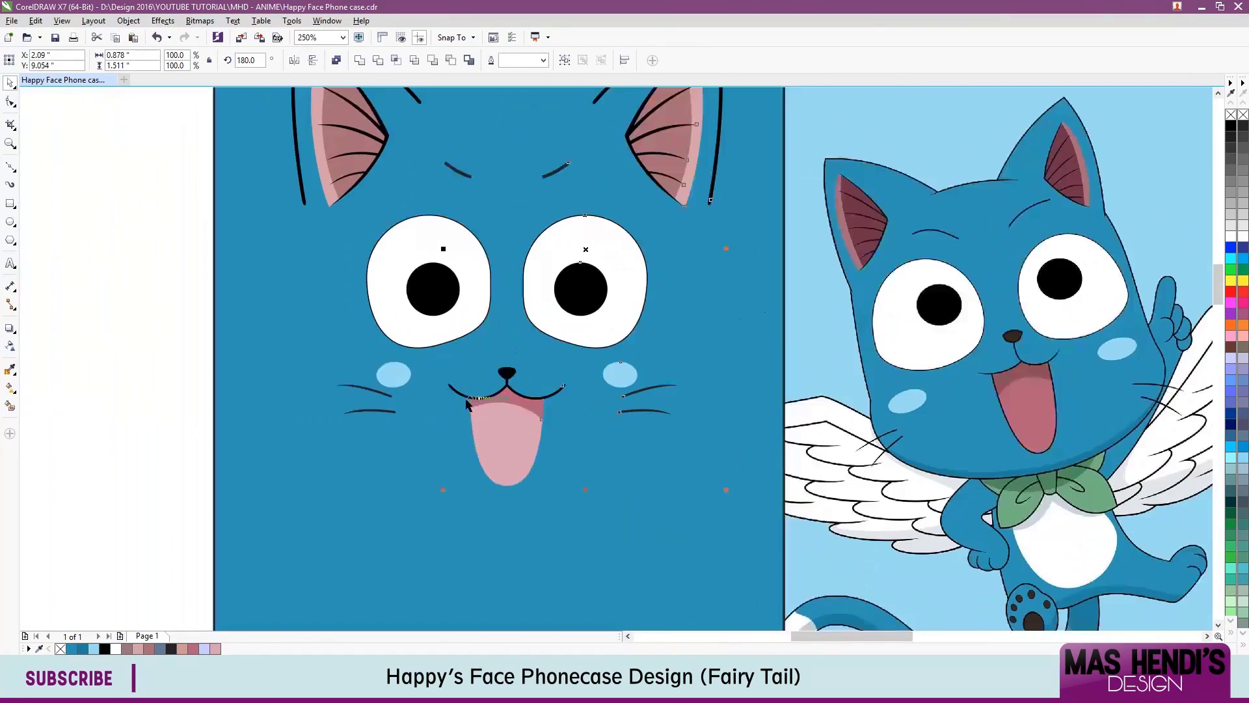
click(529, 395)
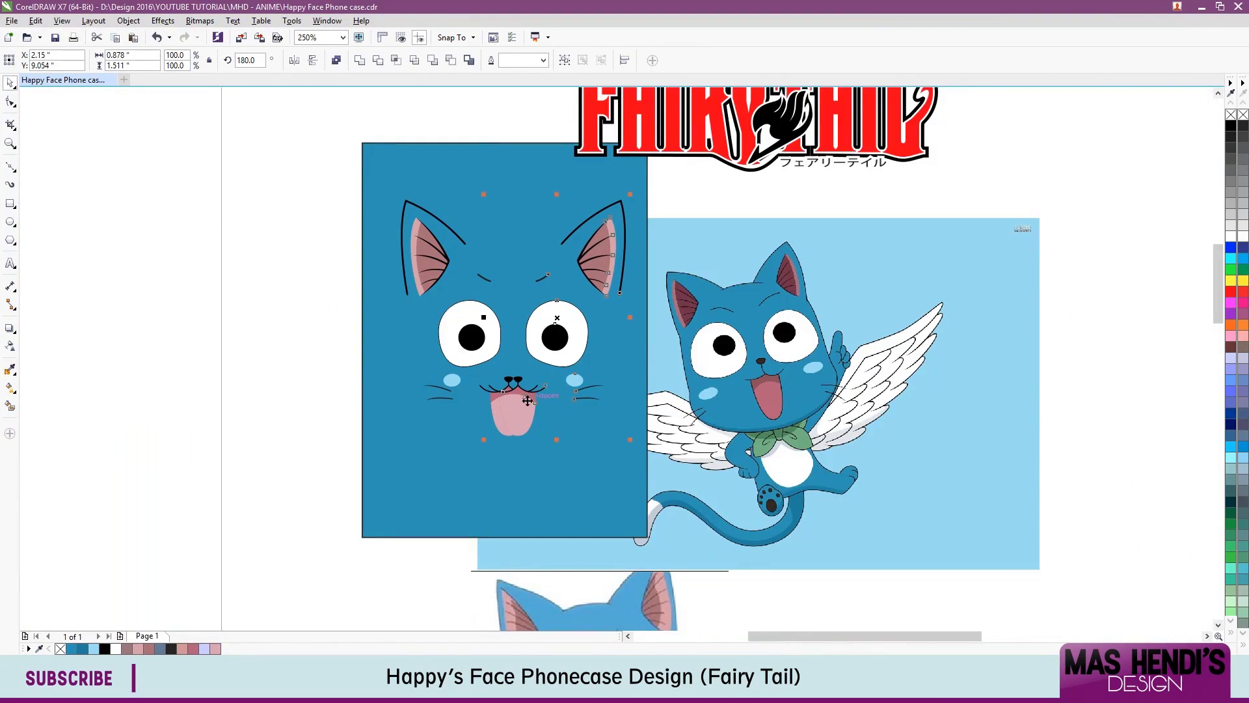
scroll(529, 395, up, 5)
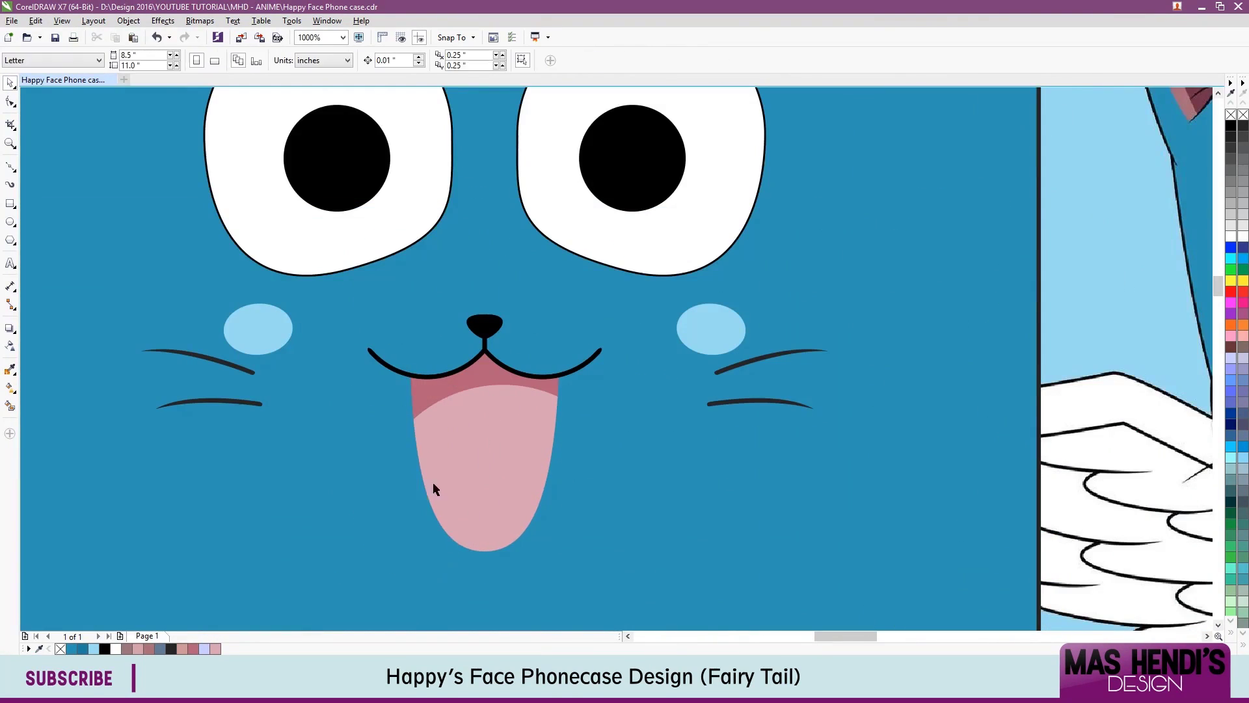
Move the blue background with the whole face off the reference picture to the free area beside it.
scroll(468, 391, down, 7)
drag(532, 360, 908, 418)
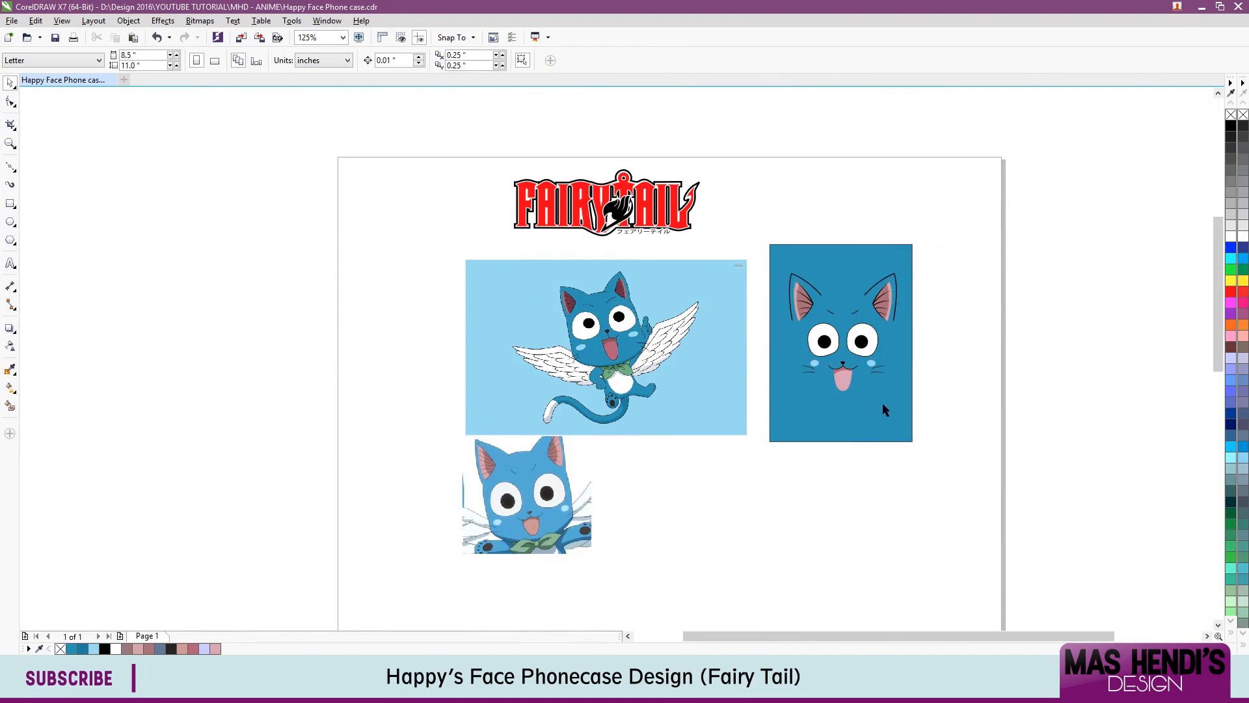
scroll(853, 345, up, 2)
key(i)
click(720, 435)
key(space)
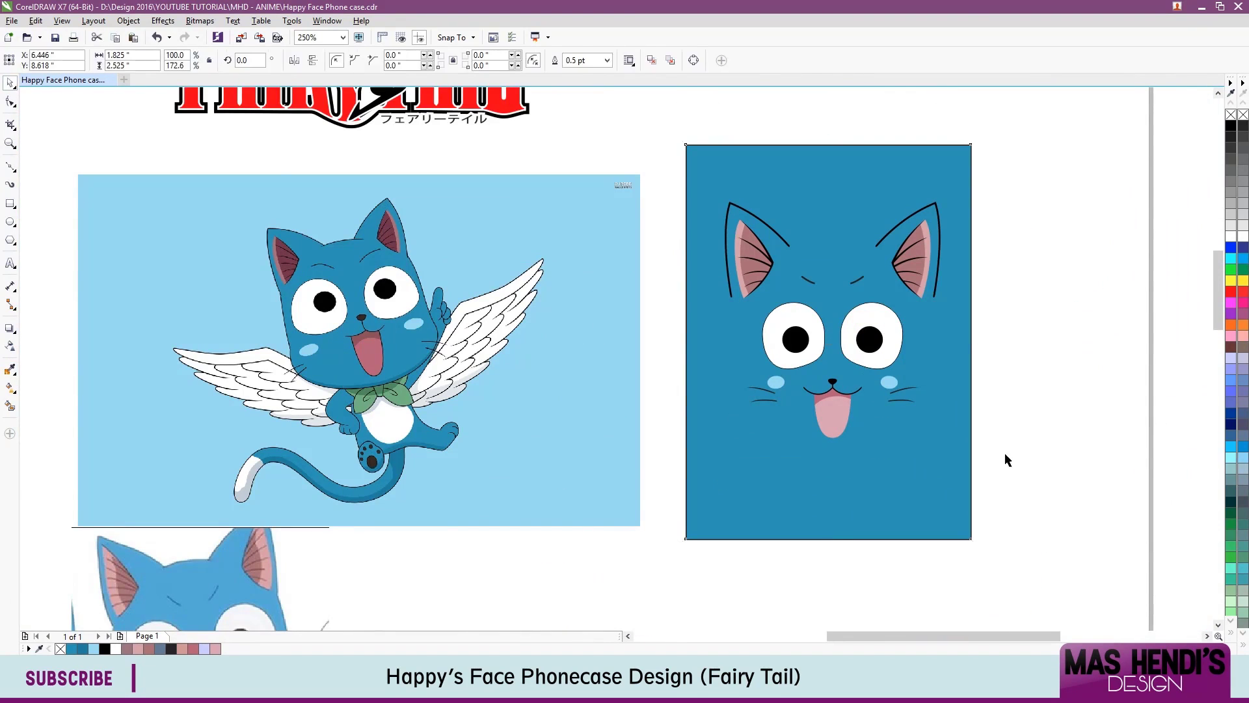
Flatten both cheek spots and nudge the right ear, eyebrow, eye, cheek and whiskers slightly outward from the mouth.
scroll(1007, 460, right, 2)
scroll(1007, 460, up, 1)
scroll(640, 430, up, 5)
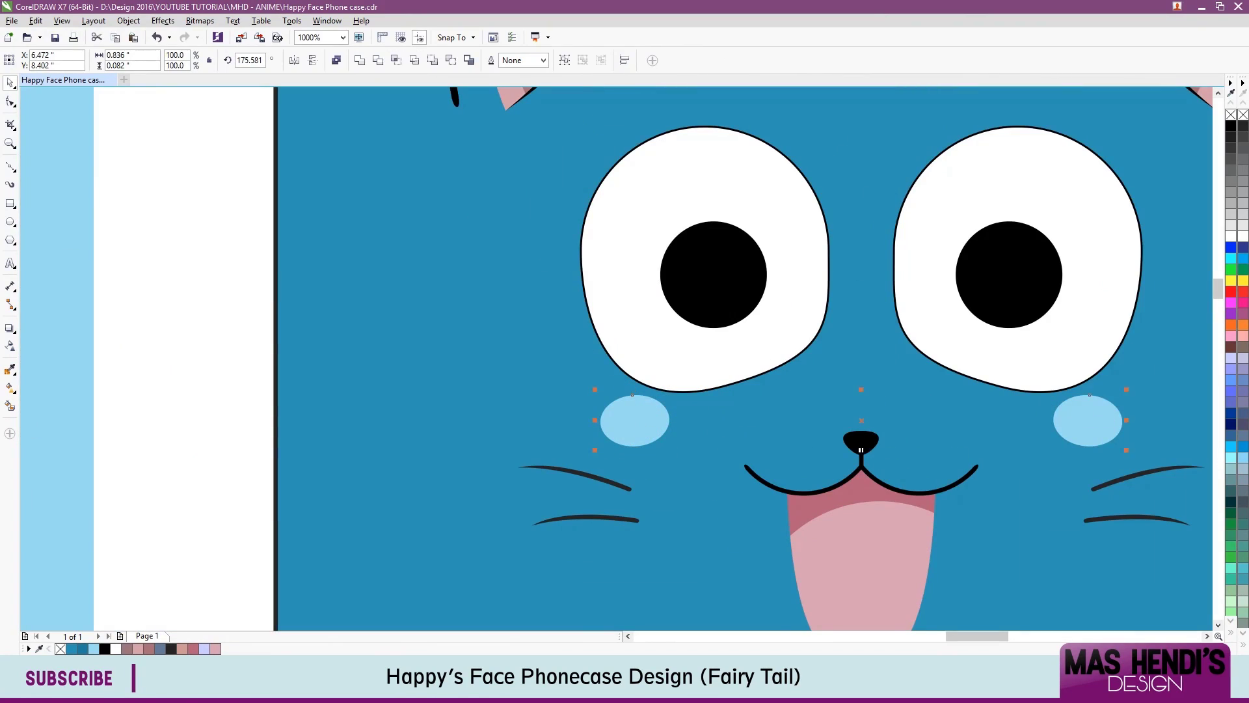
scroll(916, 424, down, 5)
scroll(916, 425, right, 2)
click(946, 215)
drag(774, 444, 774, 444)
key(Right)
key(Right)
key(Right)
key(Right)
key(Right)
key(Right)
key(Right)
key(Right)
Draw a temporary rectangle from pupil to pupil, centre the mouth and nose horizontally on it, and delete the rectangle.
click(822, 606)
key(F6)
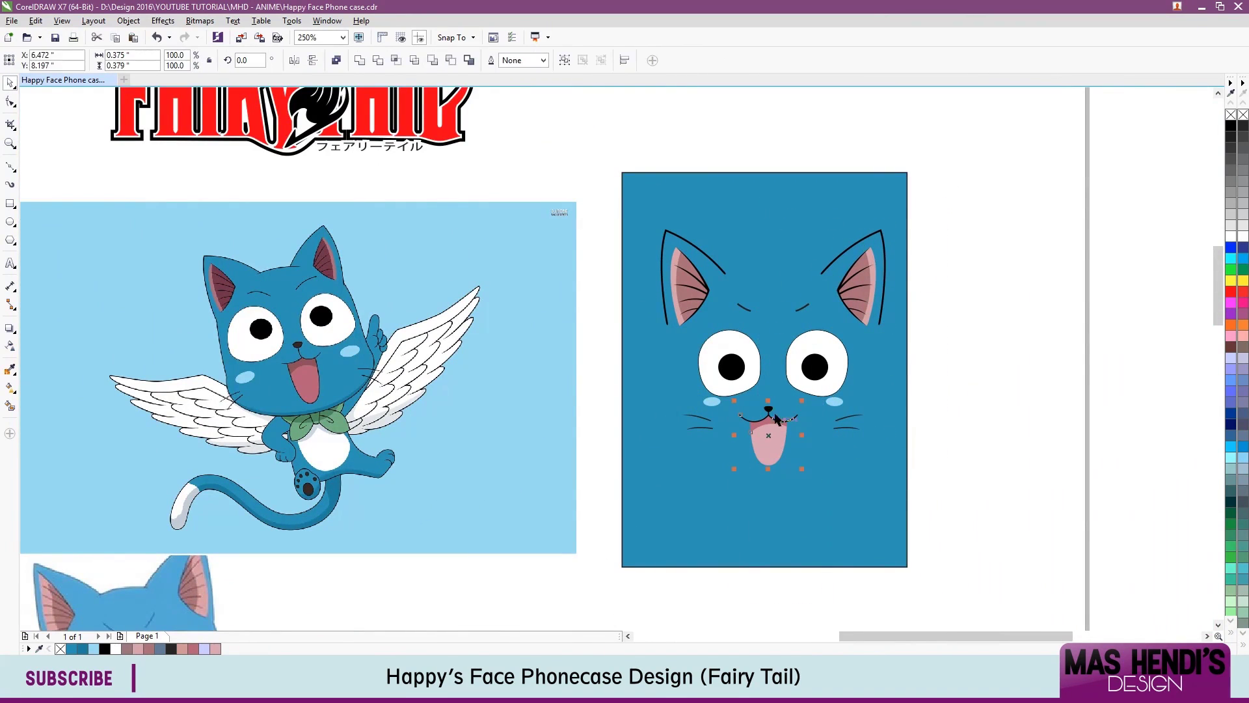
drag(821, 542, 732, 366)
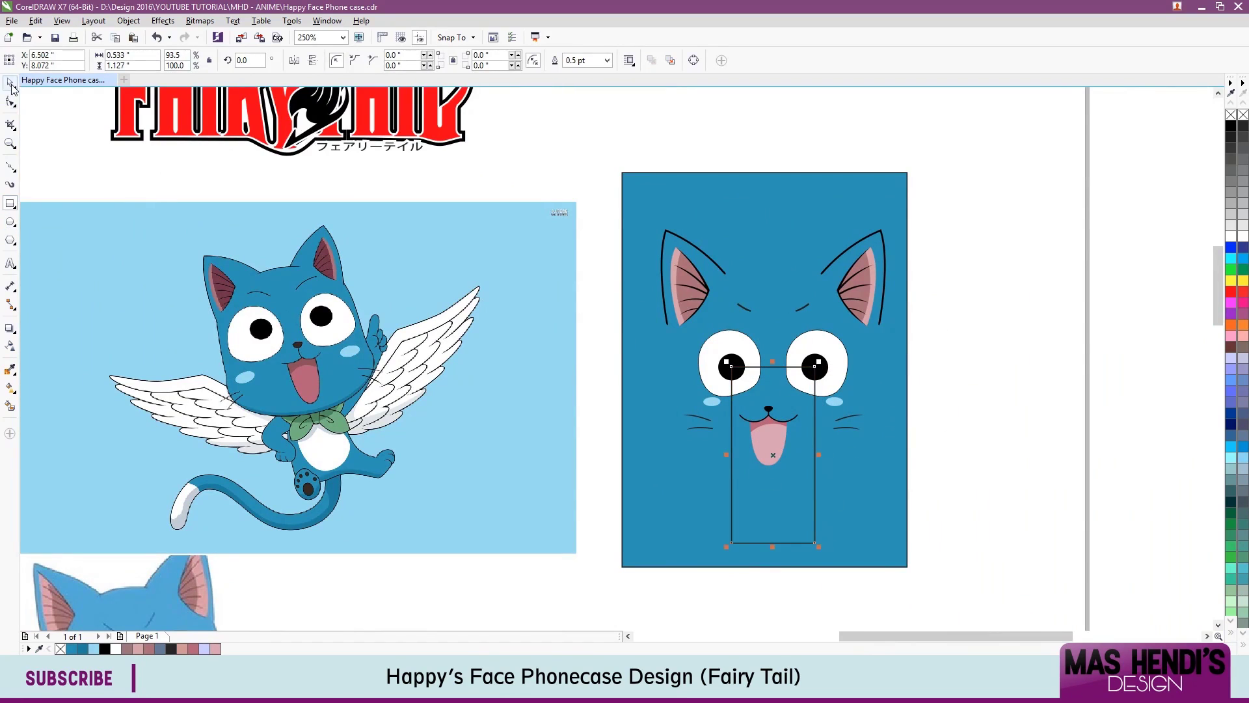
click(769, 435)
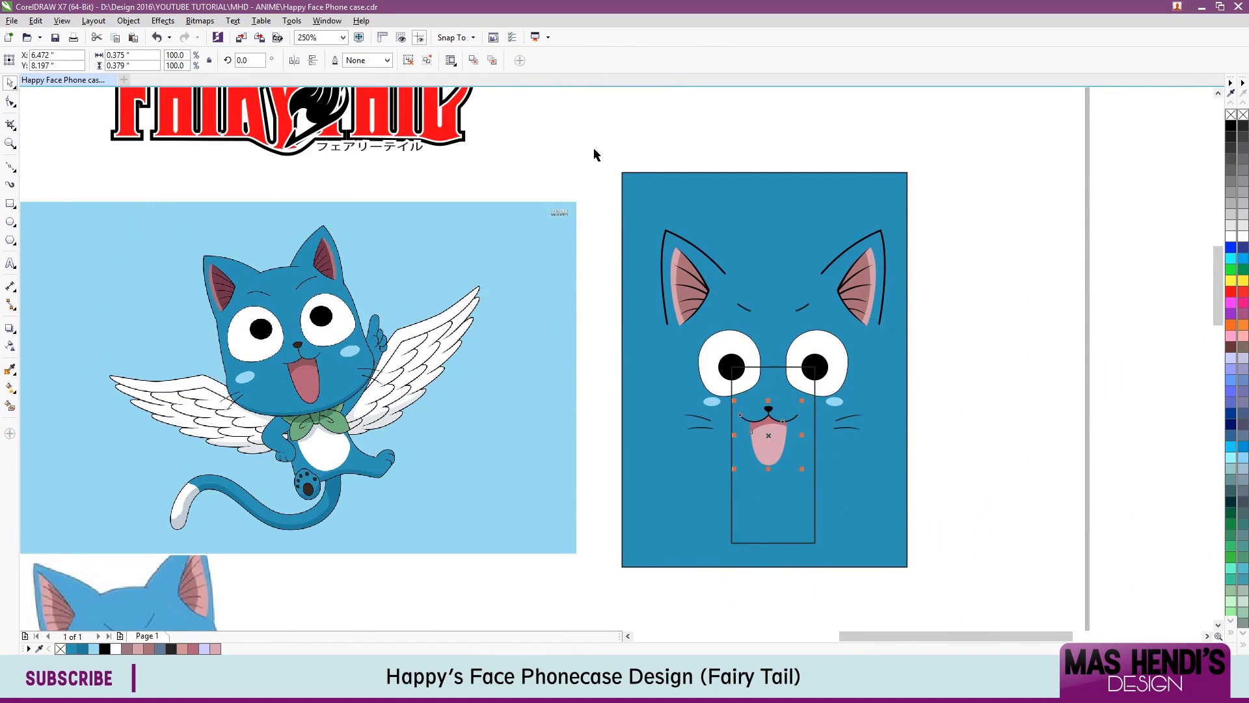
key(Delete)
Convert the left eyebrow line into a shape, fill it black and round off both of its ends.
click(898, 456)
scroll(748, 312, up, 3)
click(745, 307)
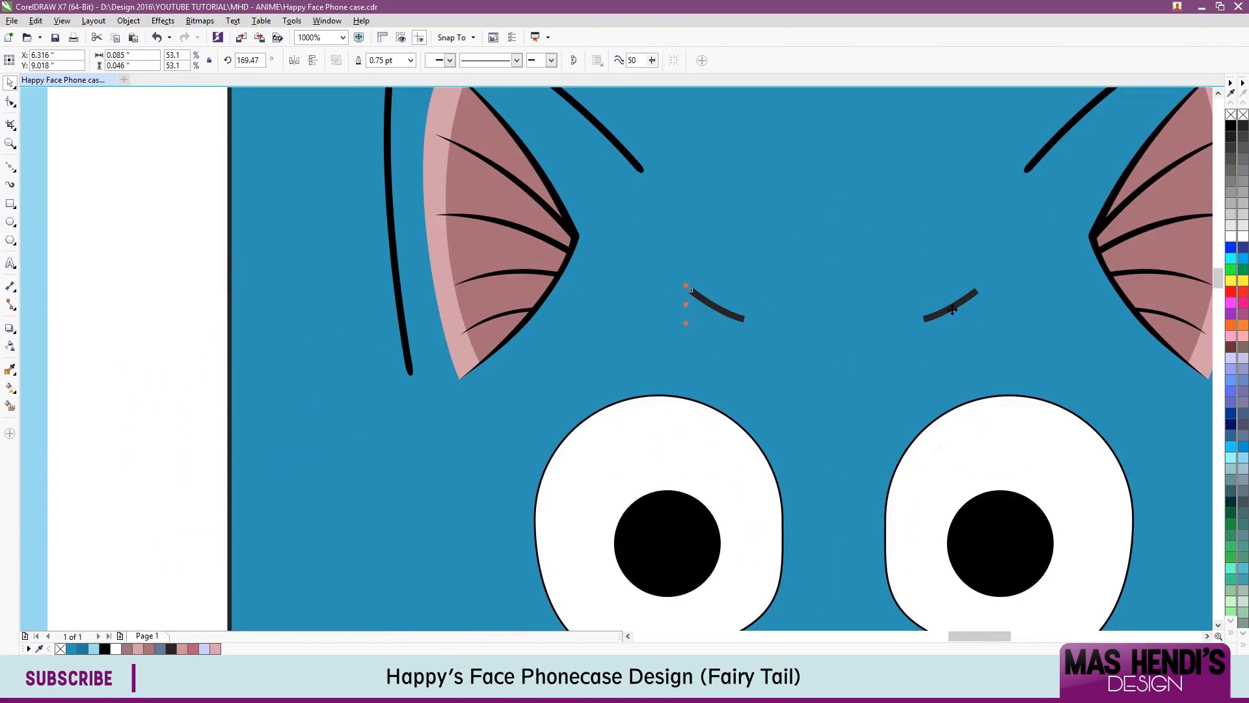
scroll(761, 322, down, 1)
scroll(885, 305, up, 4)
click(583, 446)
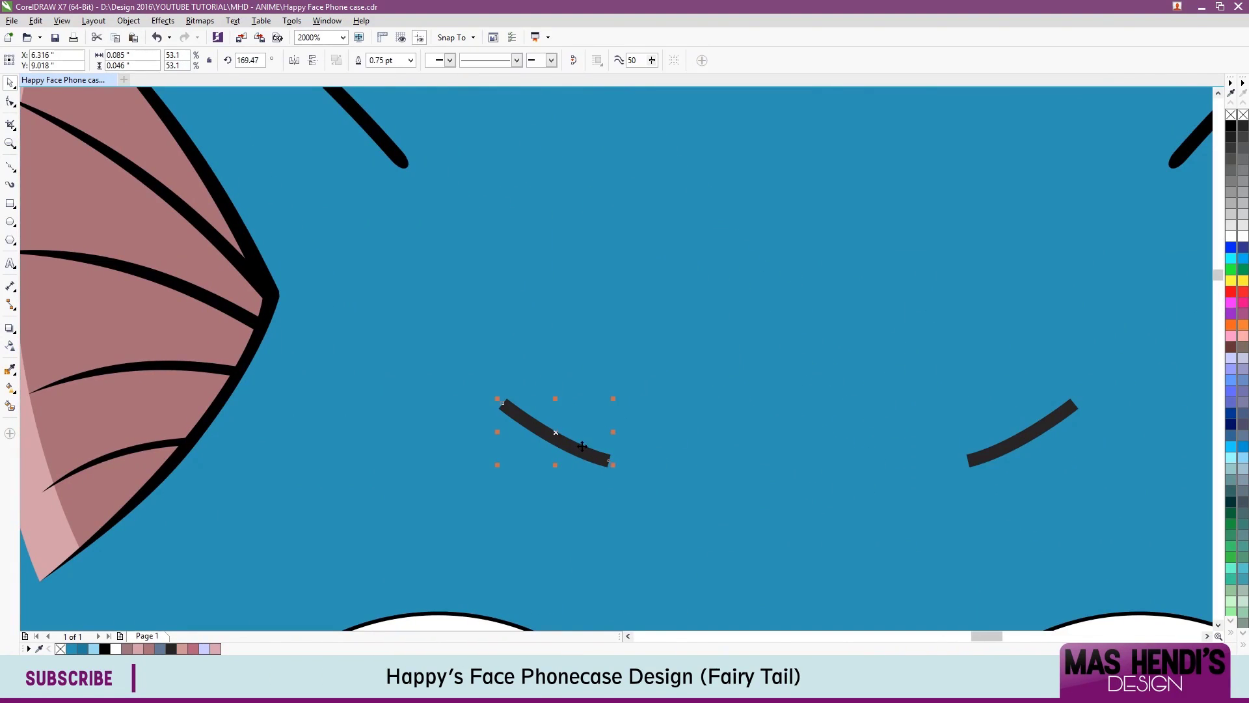
click(1230, 126)
scroll(548, 464, up, 4)
key(F10)
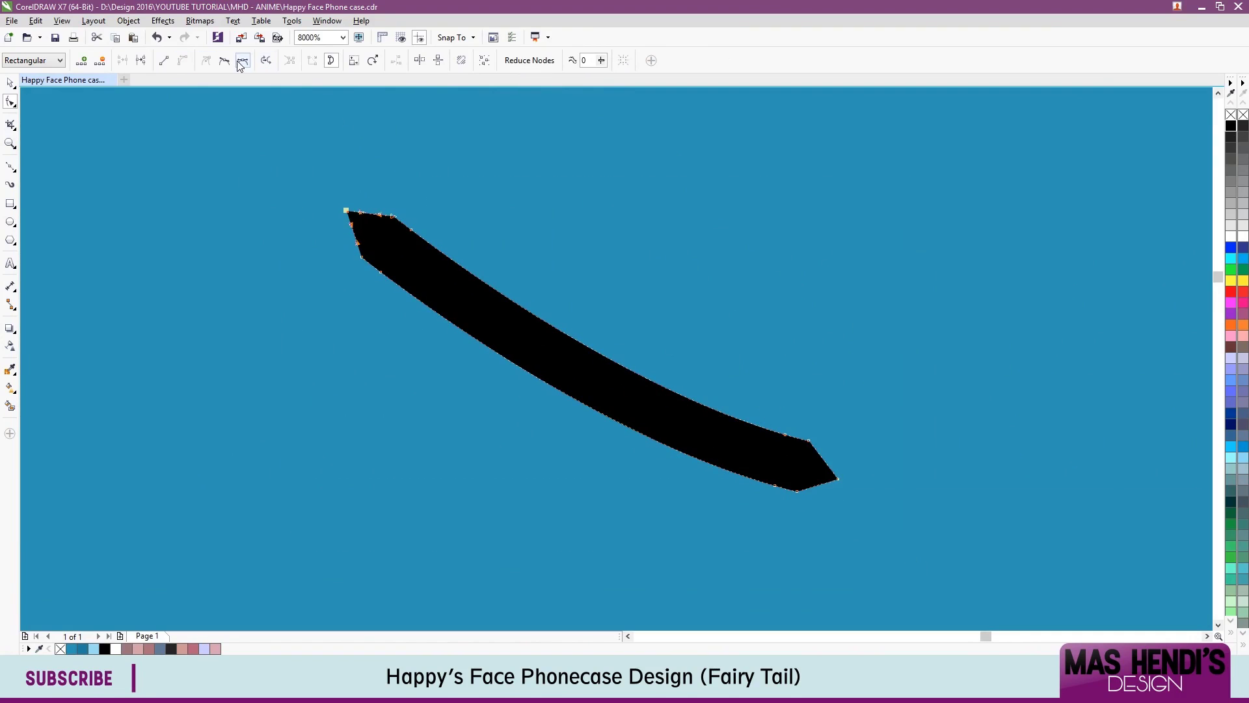
click(10, 83)
Replace the right ear outline and eyebrow with a mirrored copy of the left ear outline and black eyebrow.
scroll(529, 391, down, 8)
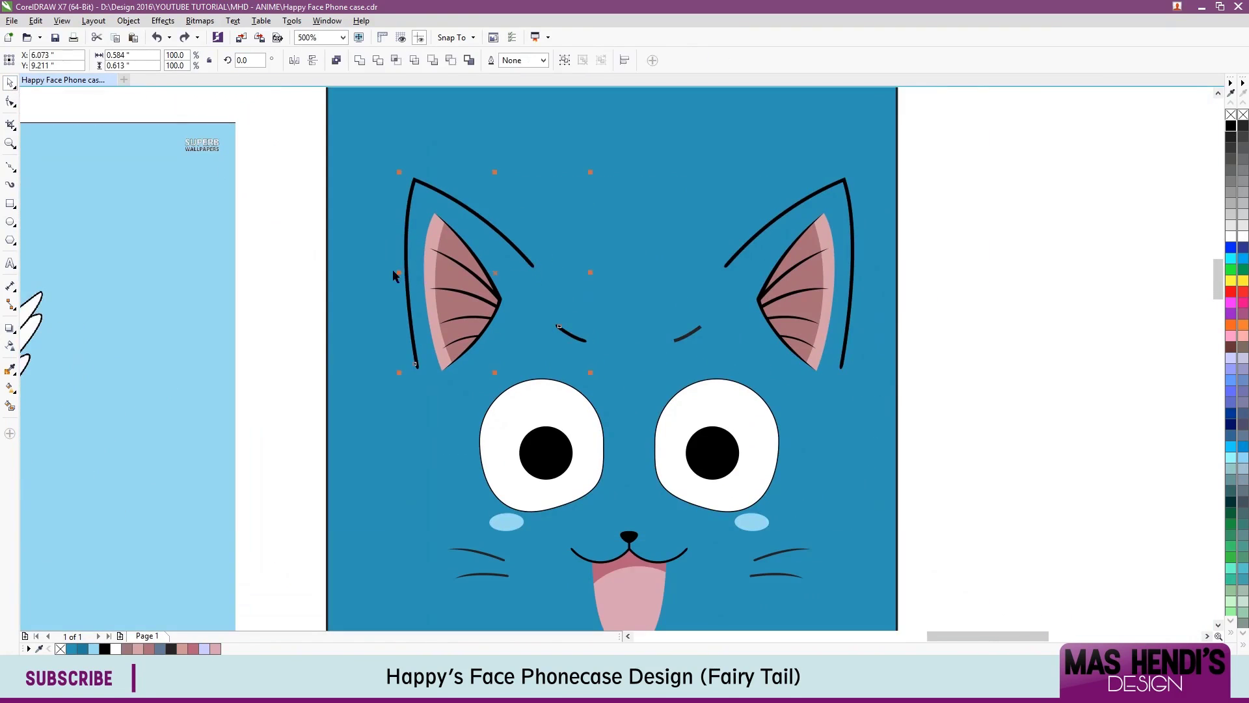
drag(647, 267, 639, 270)
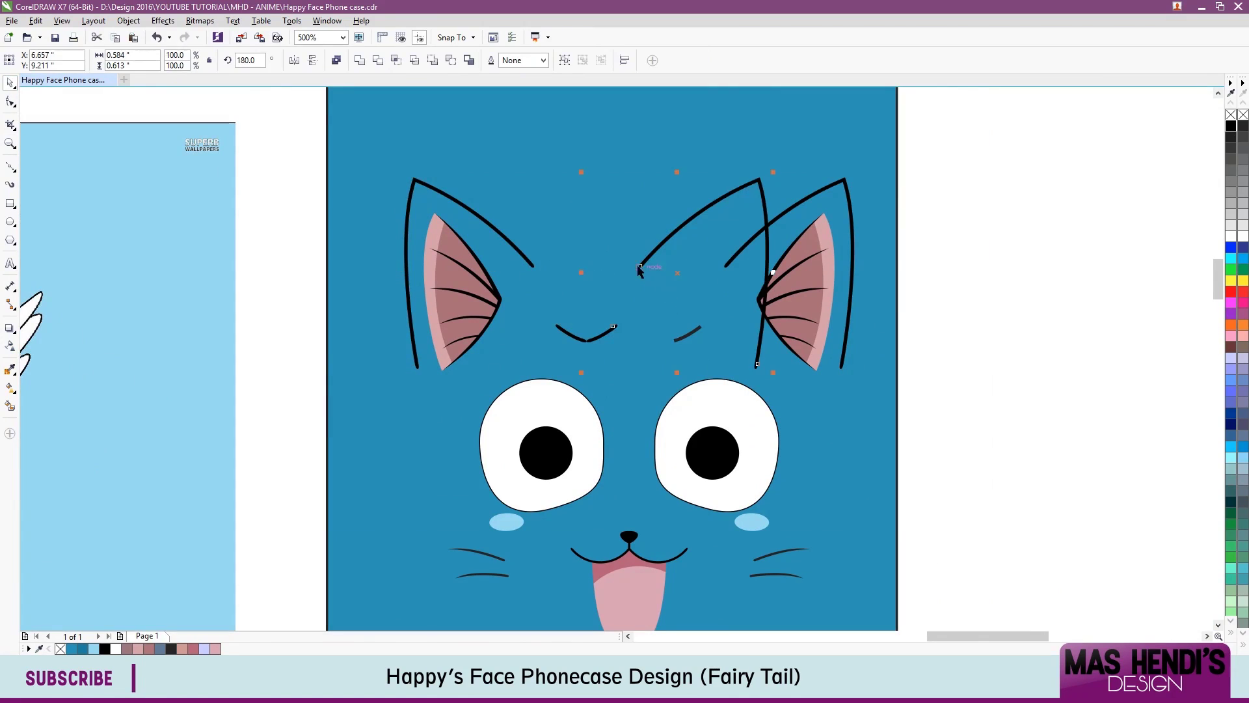
drag(609, 153, 795, 141)
scroll(859, 175, up, 2)
key(ctrl+z)
click(877, 248)
Enlarge the blue background rectangle around the face to about 2.16 by 2.99 inches.
scroll(876, 248, down, 6)
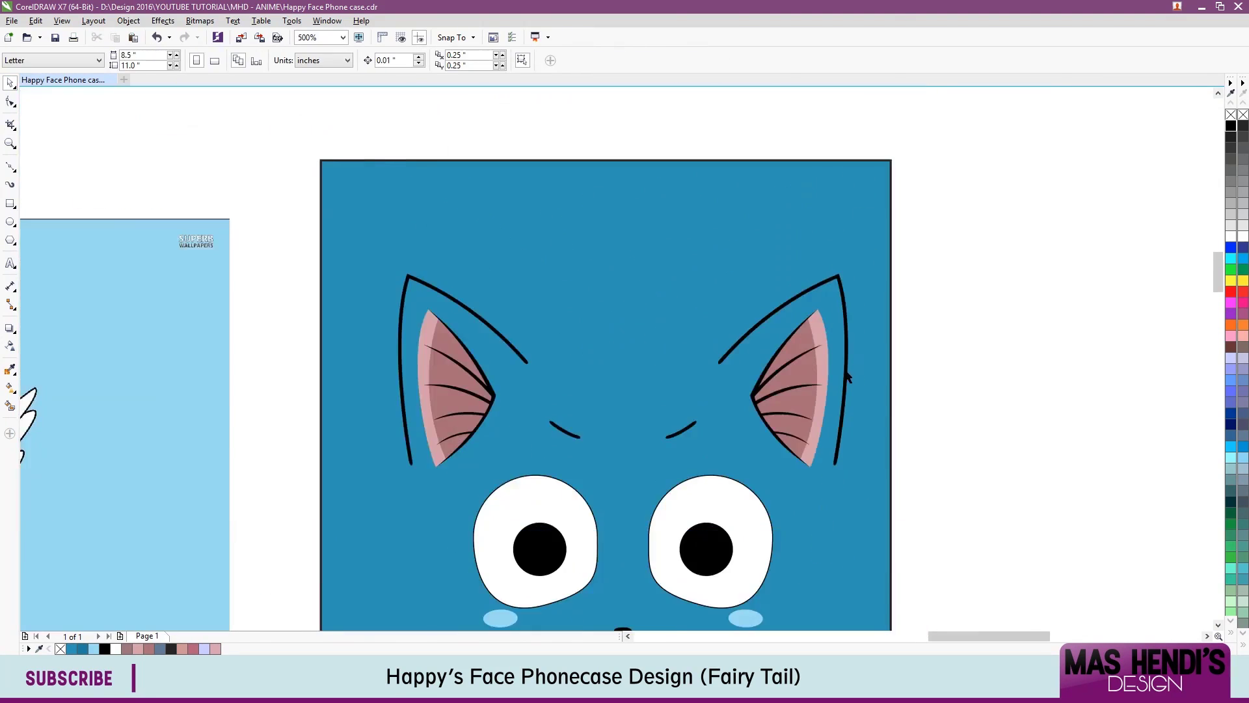
click(696, 366)
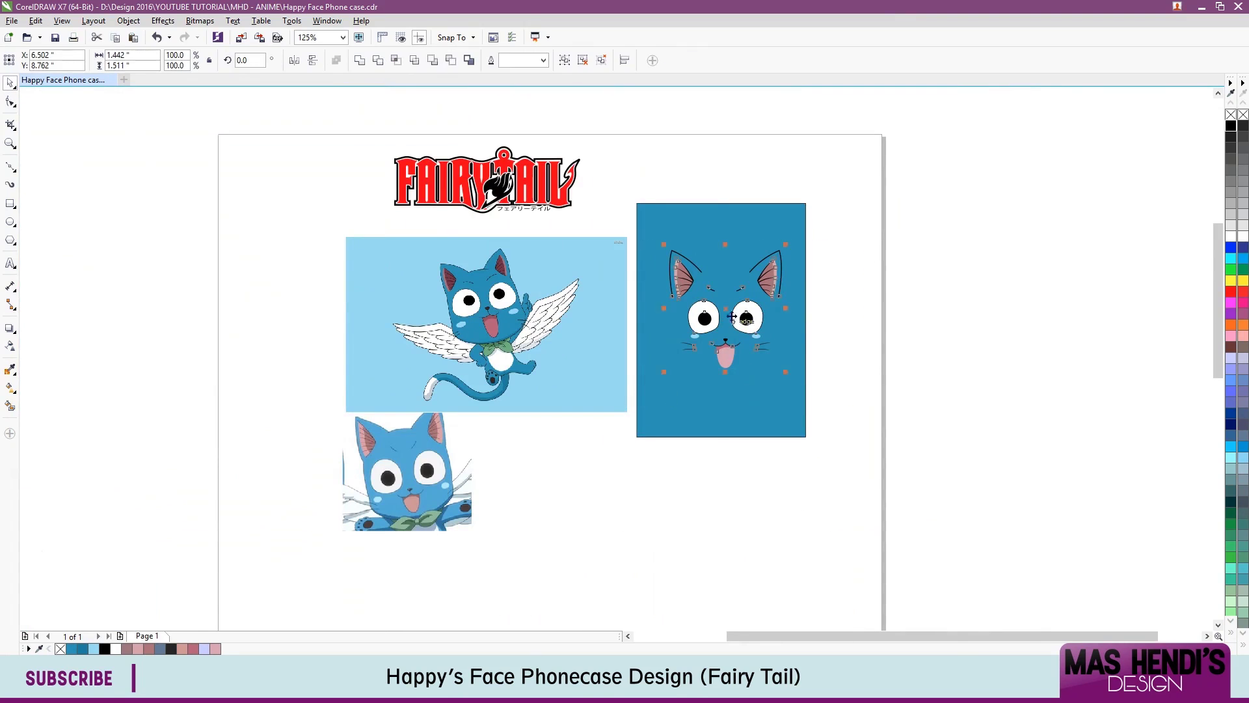
scroll(774, 323, up, 4)
Set the outlines of both white eye shapes to black.
click(616, 361)
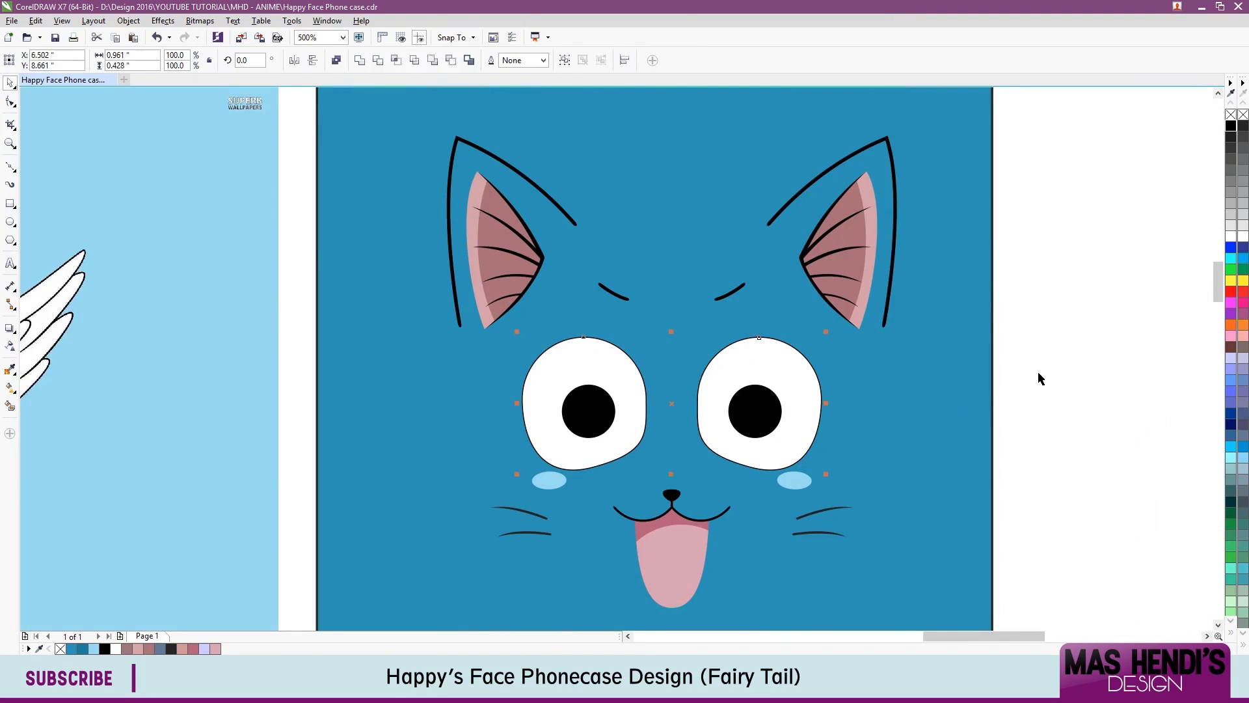
scroll(771, 351, up, 4)
scroll(607, 318, left, 3)
right_click(1231, 127)
right_click(1231, 115)
Move the mouth and nose slightly up towards the eyes and nudge both pairs of whiskers slightly outward.
scroll(831, 322, down, 6)
scroll(831, 323, down, 2)
scroll(862, 333, up, 2)
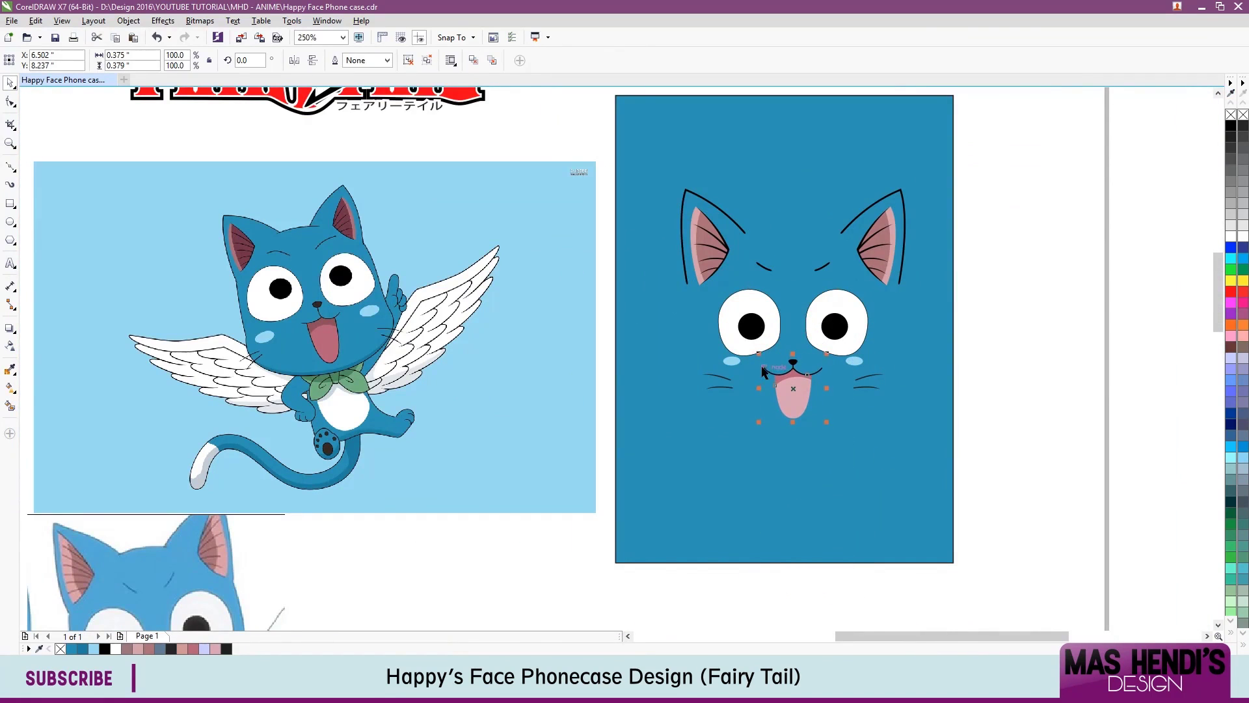
scroll(716, 384, down, 2)
click(888, 276)
scroll(945, 390, up, 2)
click(845, 300)
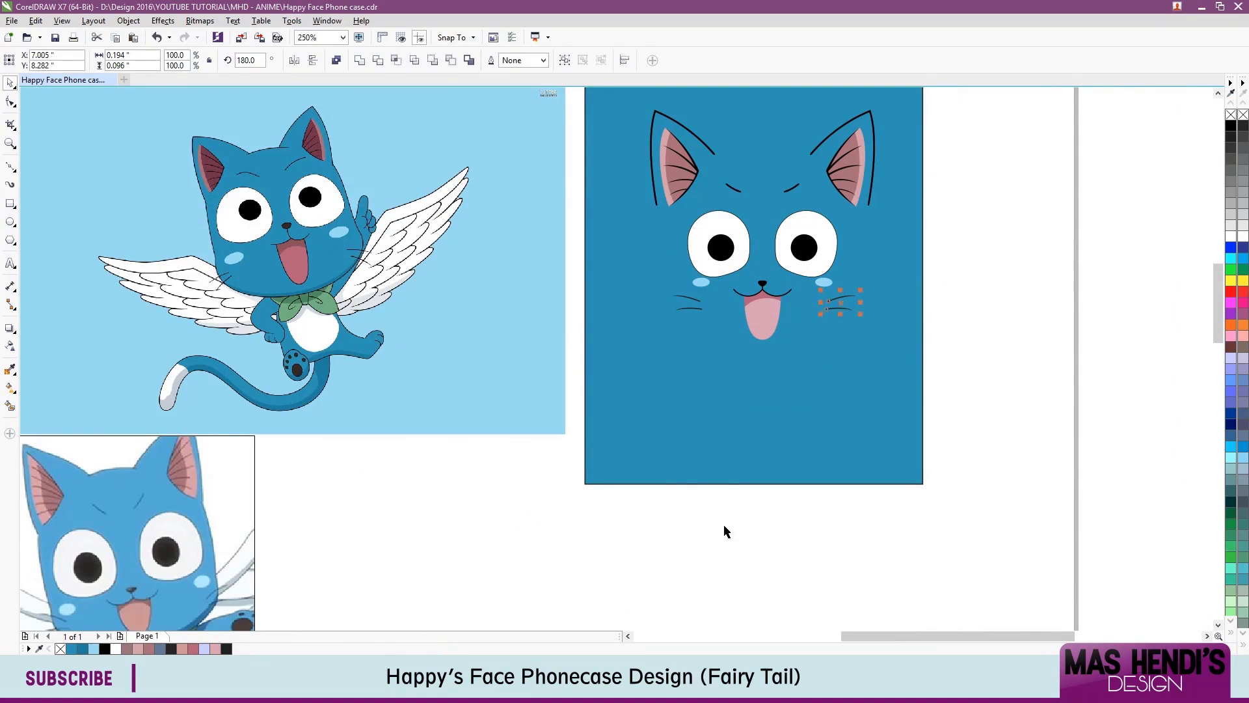
scroll(929, 390, down, 1)
scroll(868, 349, up, 1)
drag(872, 322, 872, 323)
Copy the blue background with the complete face, add a second page and paste the artwork there.
scroll(796, 315, down, 1)
drag(929, 160, 715, 423)
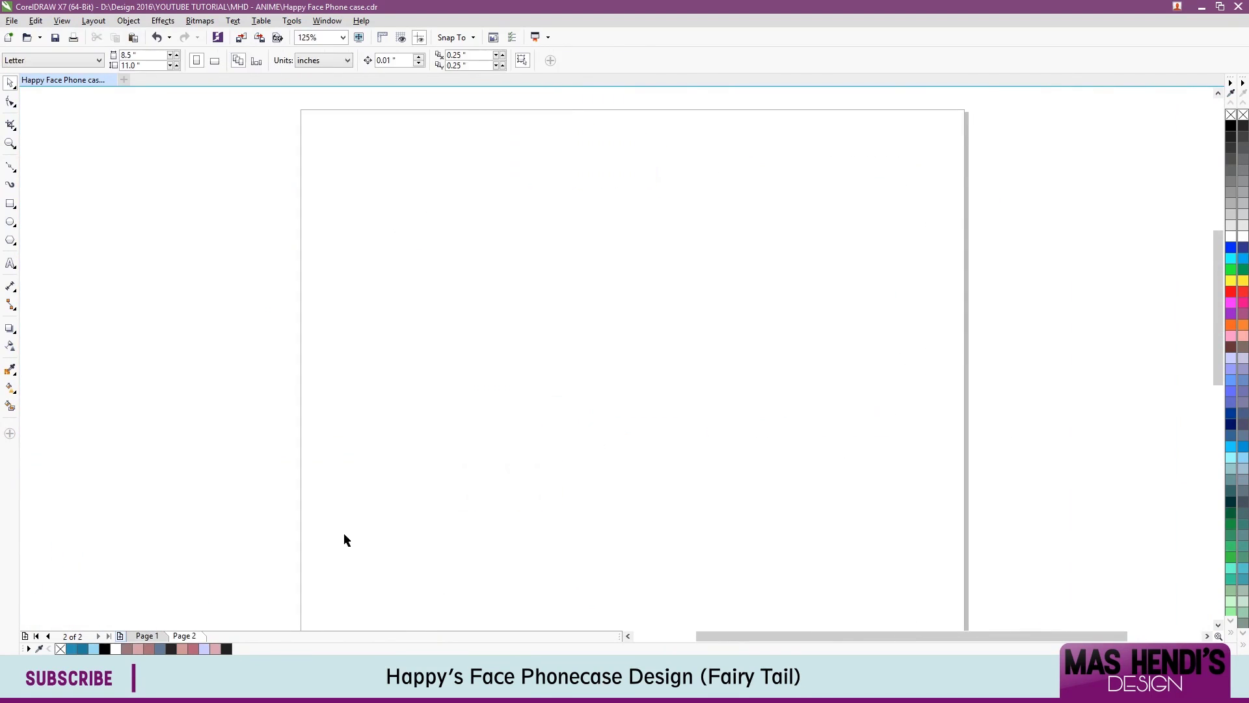
key(ctrl+v)
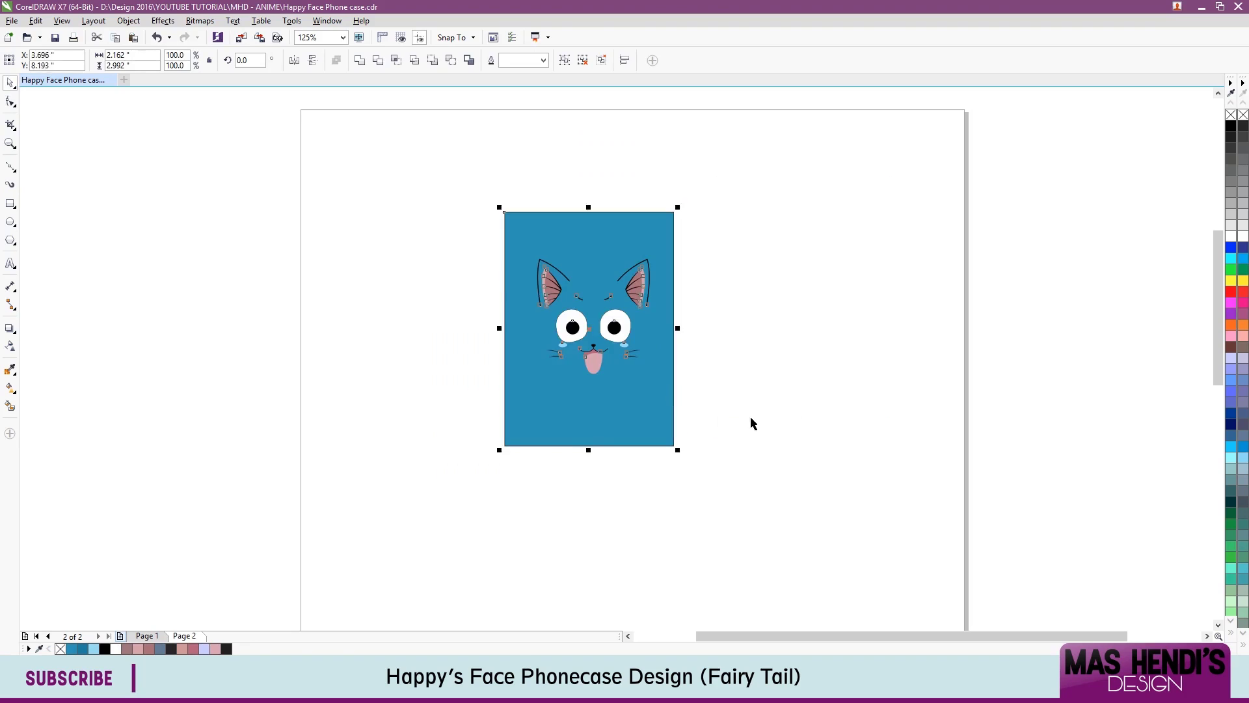
Add the text "Aye" and "Sir!!" on two lines below the mouth.
scroll(669, 393, up, 2)
click(10, 263)
click(488, 411)
text(Aye)
key(Return)
text(Sir!!)
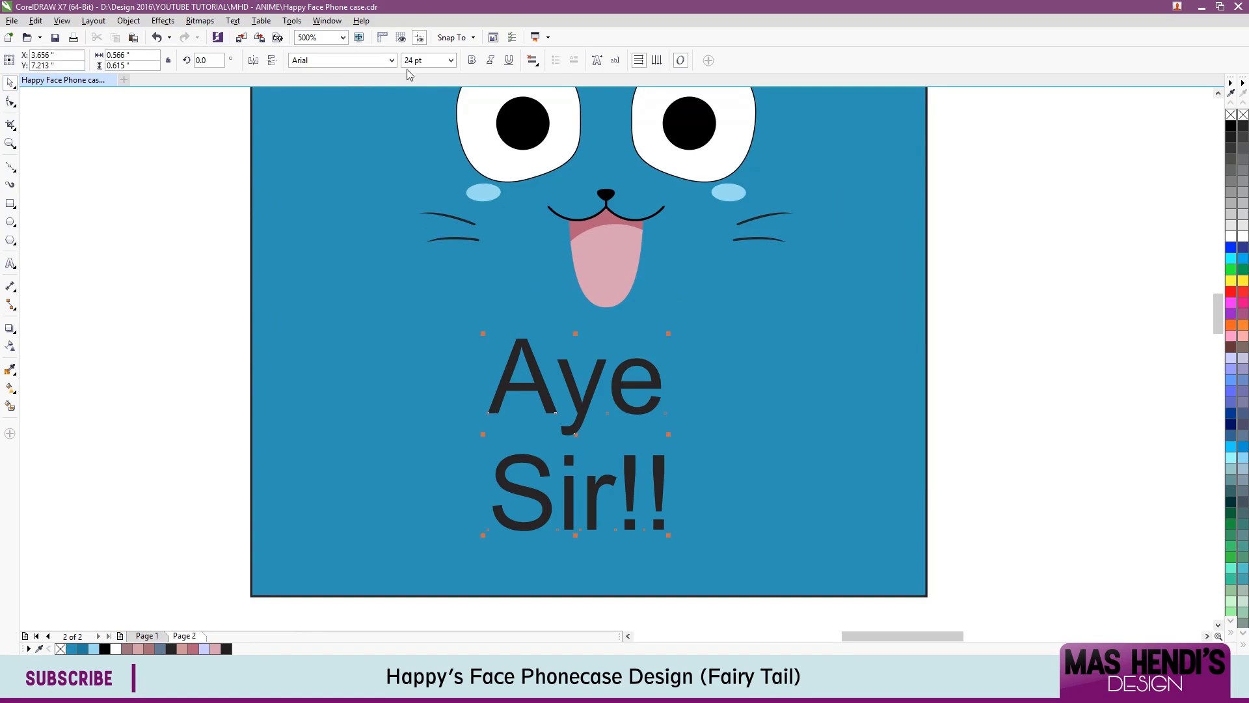
Set the text in the Rancho font, colour it white, and split it into two separate, staggered words.
click(391, 60)
scroll(530, 246, down, 5)
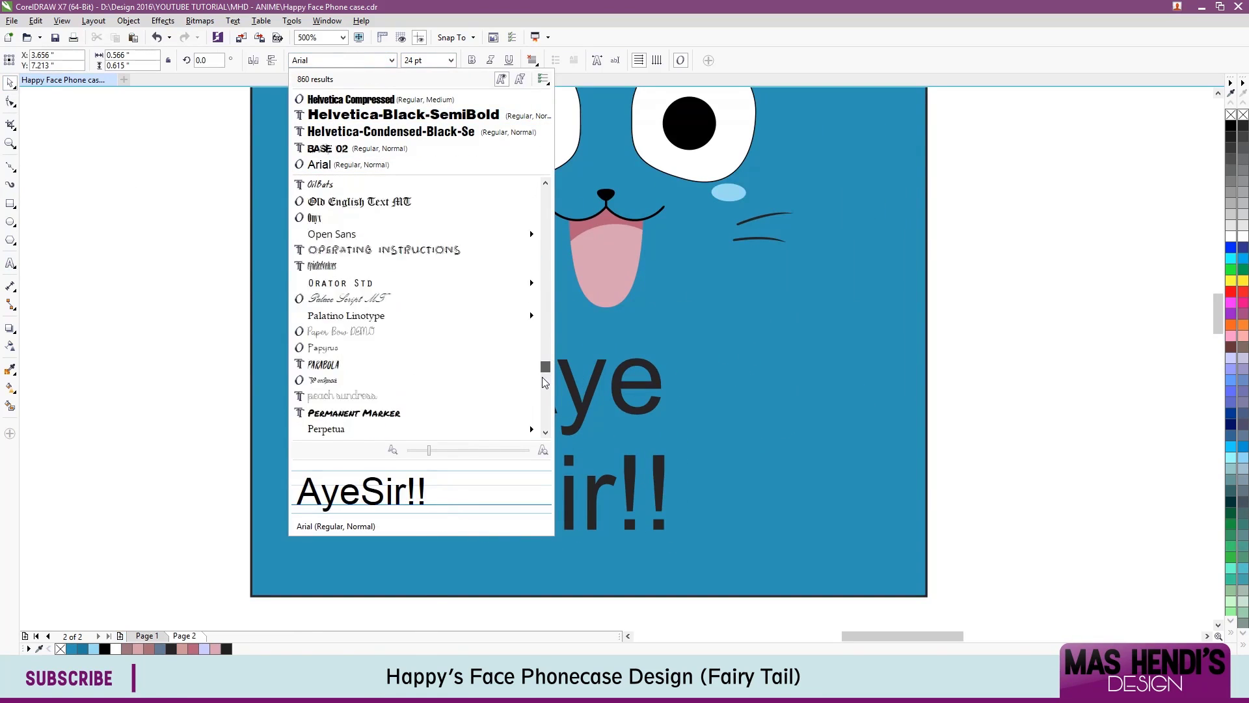
click(530, 246)
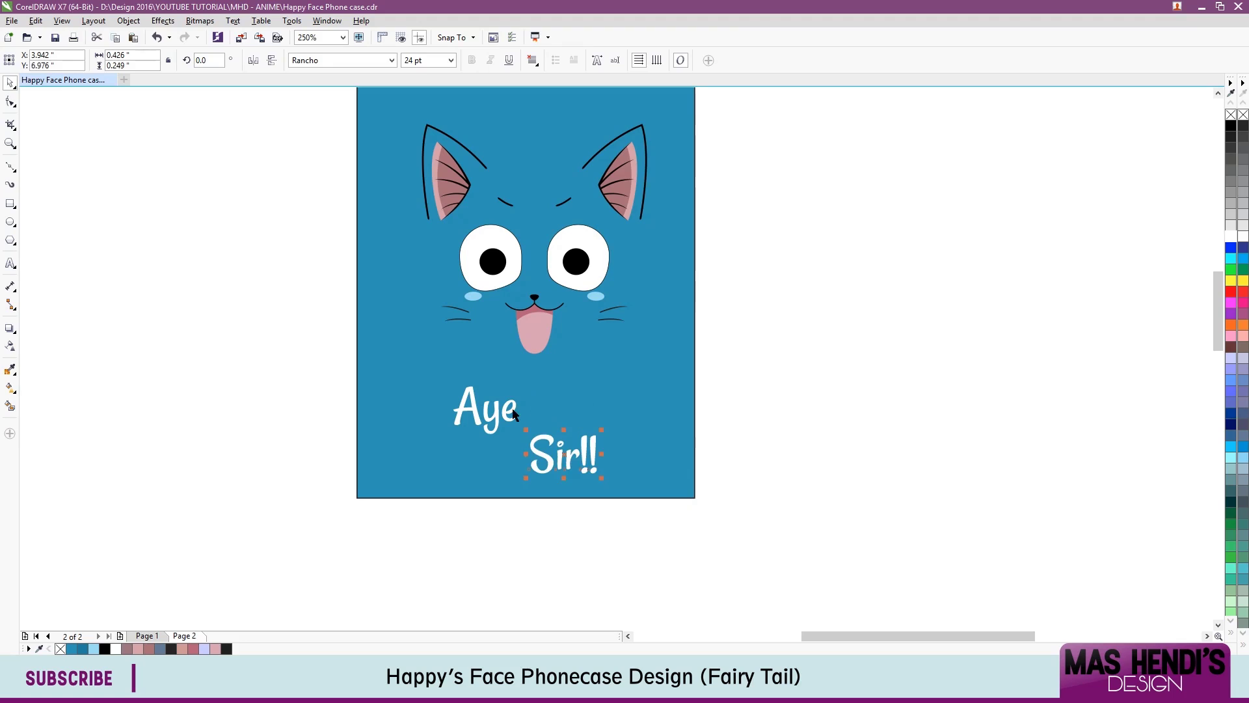
Change the font of both words to Remachine Script and move them above the face between the ears.
click(391, 60)
click(365, 215)
scroll(555, 440, down, 2)
drag(563, 441, 563, 331)
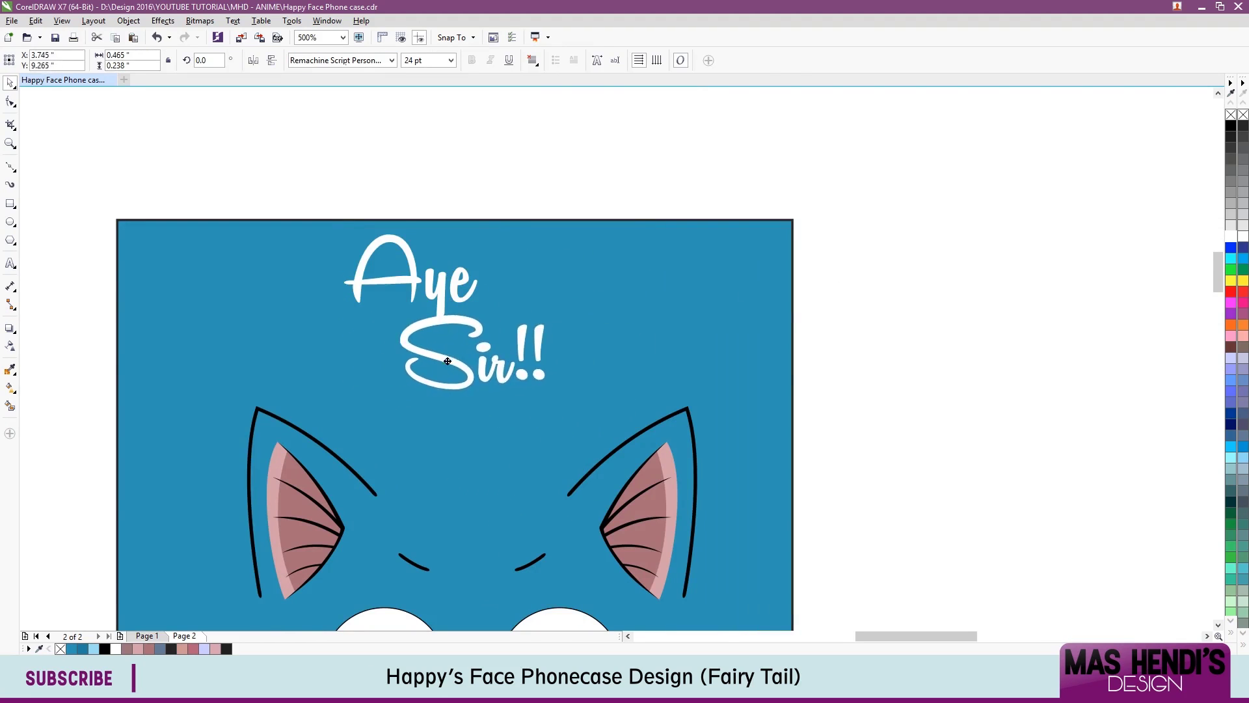
Draw an ellipse enclosing both words and tilt it slightly.
key(F7)
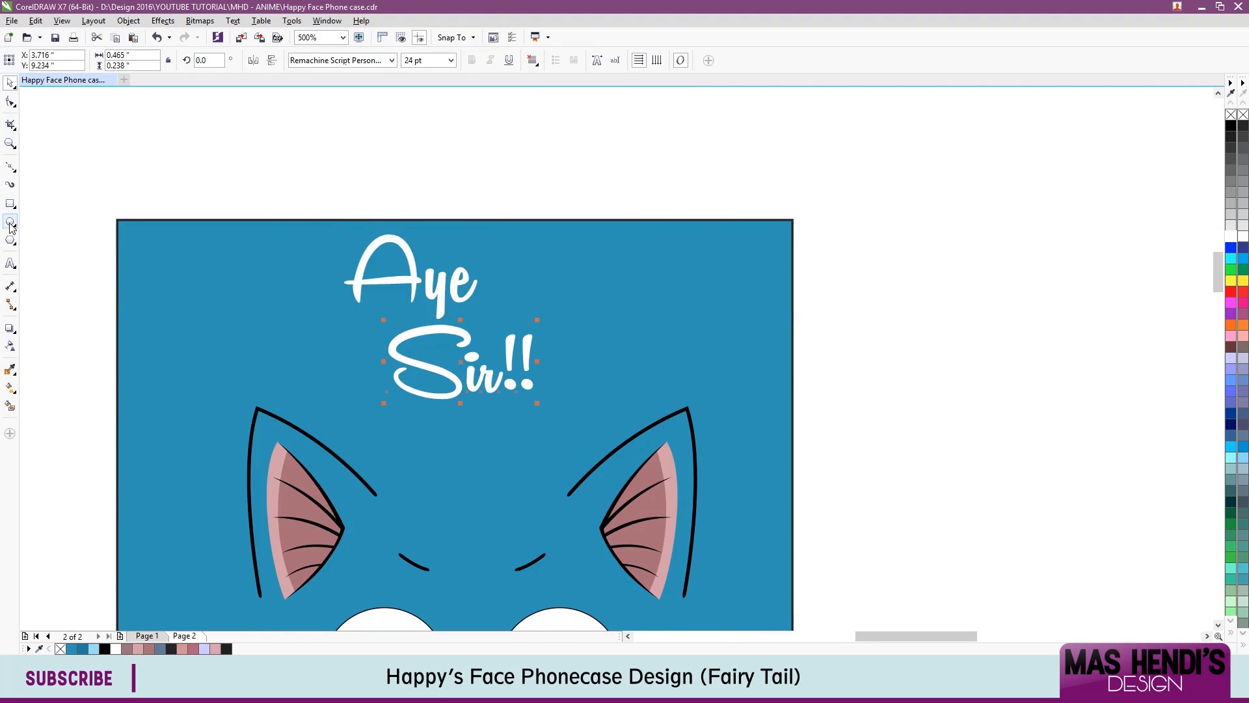
drag(326, 208, 581, 461)
drag(576, 369, 618, 428)
click(414, 274)
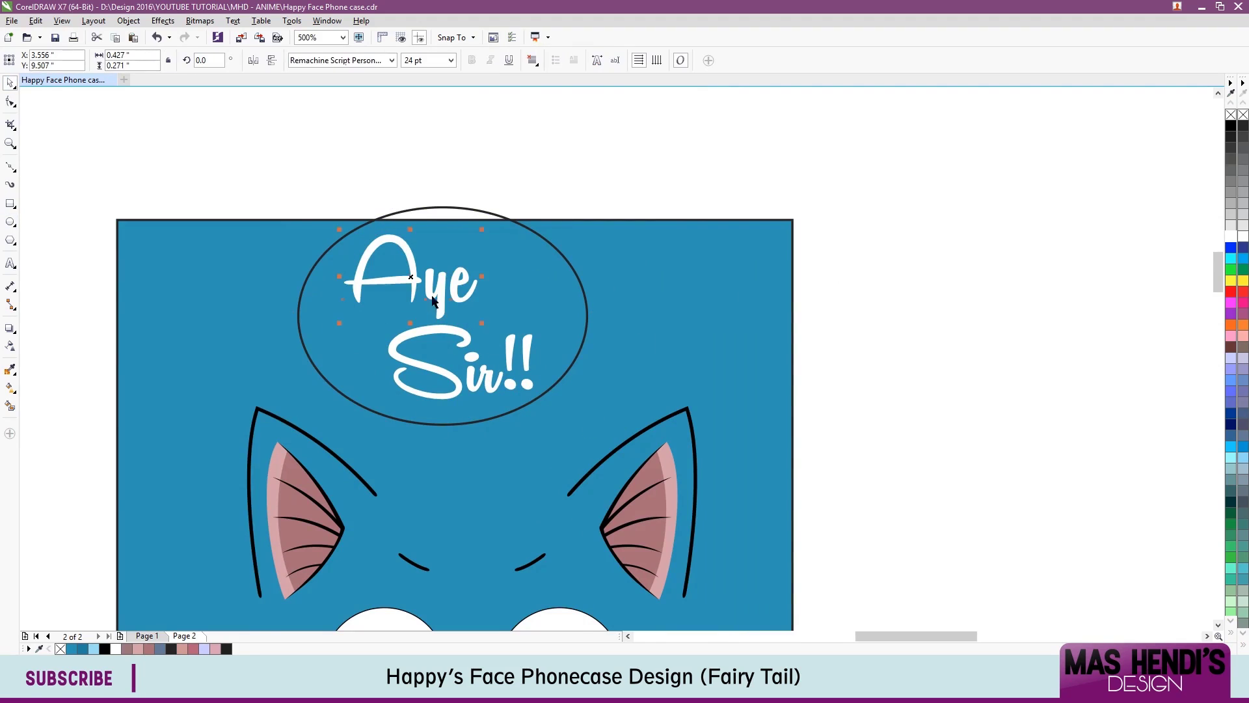
click(391, 60)
scroll(416, 325, down, 5)
click(560, 326)
mouse_move(587, 322)
mouse_down()
mouse_move(572, 313)
mouse_move(586, 329)
mouse_up()
Draw a rectangle, turn it into a narrow diamond about 0.28 by 0.43 inch, and place it over the ellipse's lower right edge.
click(11, 204)
drag(622, 126, 719, 218)
key(space)
click(697, 178)
mouse_move(714, 133)
mouse_down()
mouse_move(745, 174)
mouse_move(696, 175)
mouse_up()
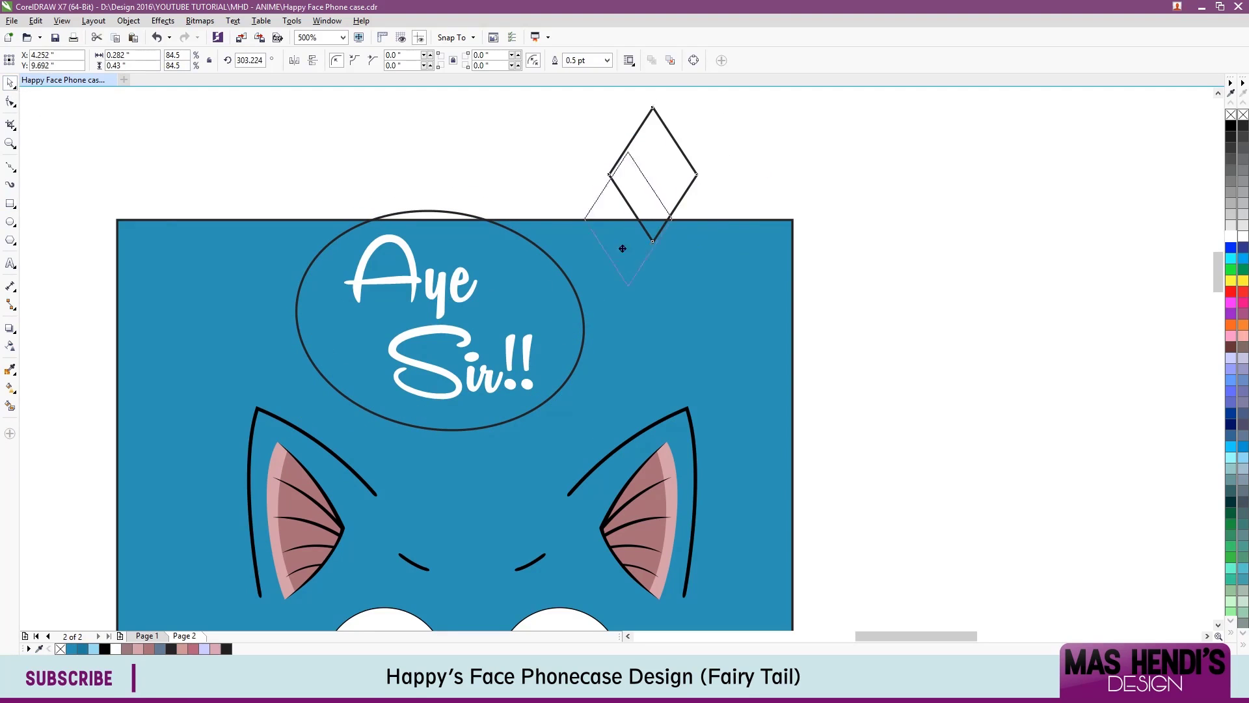
drag(511, 408, 525, 398)
Merge the ellipse and diamond into one speech-bubble outline with a tail pointing down to the face, and select both words.
shift+click(583, 335)
key(ctrl+l)
key(F10)
drag(567, 384, 541, 409)
key(space)
shift+click(410, 268)
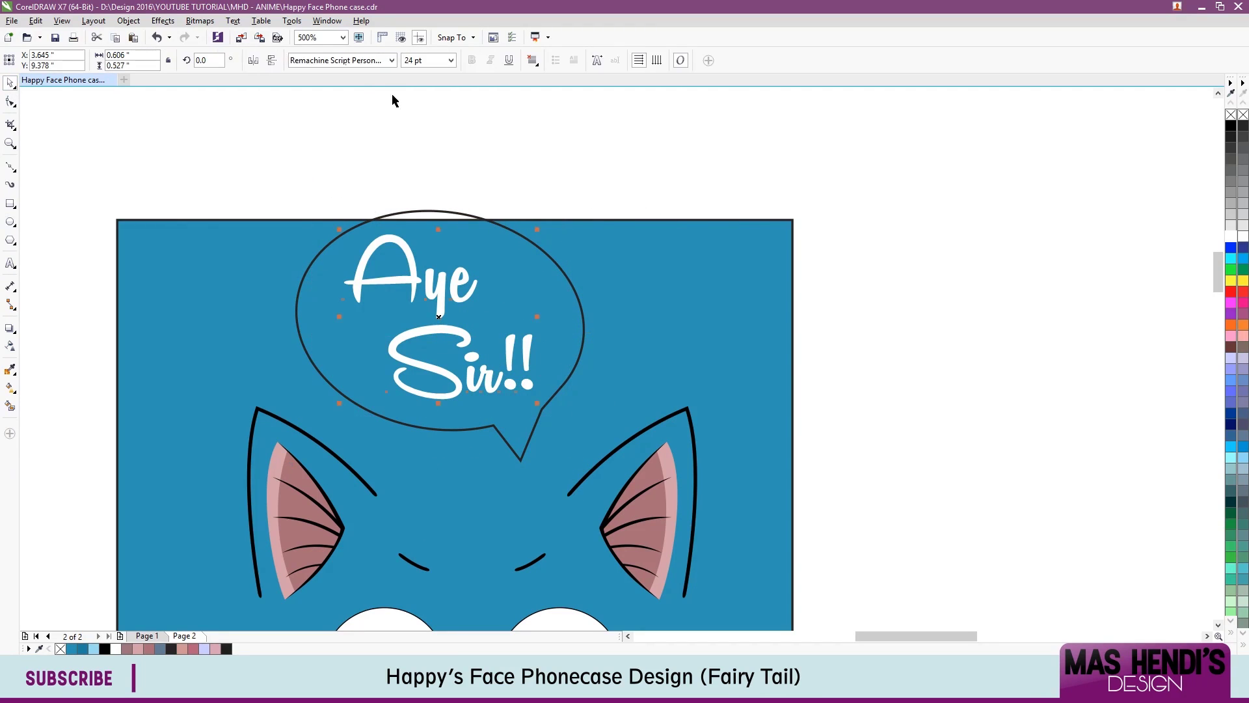
Cut both words out of the white speech bubble and delete the stray nodes where the strokes overlap inside the letter y.
click(451, 60)
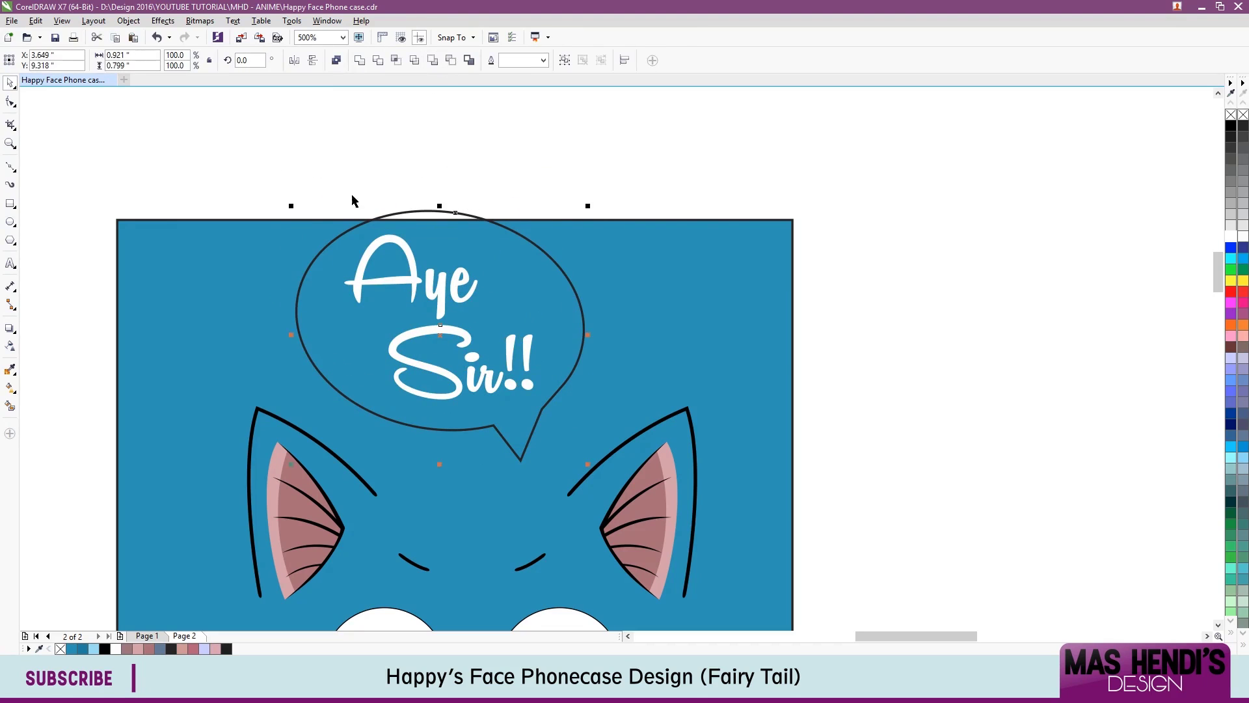
scroll(496, 288, up, 3)
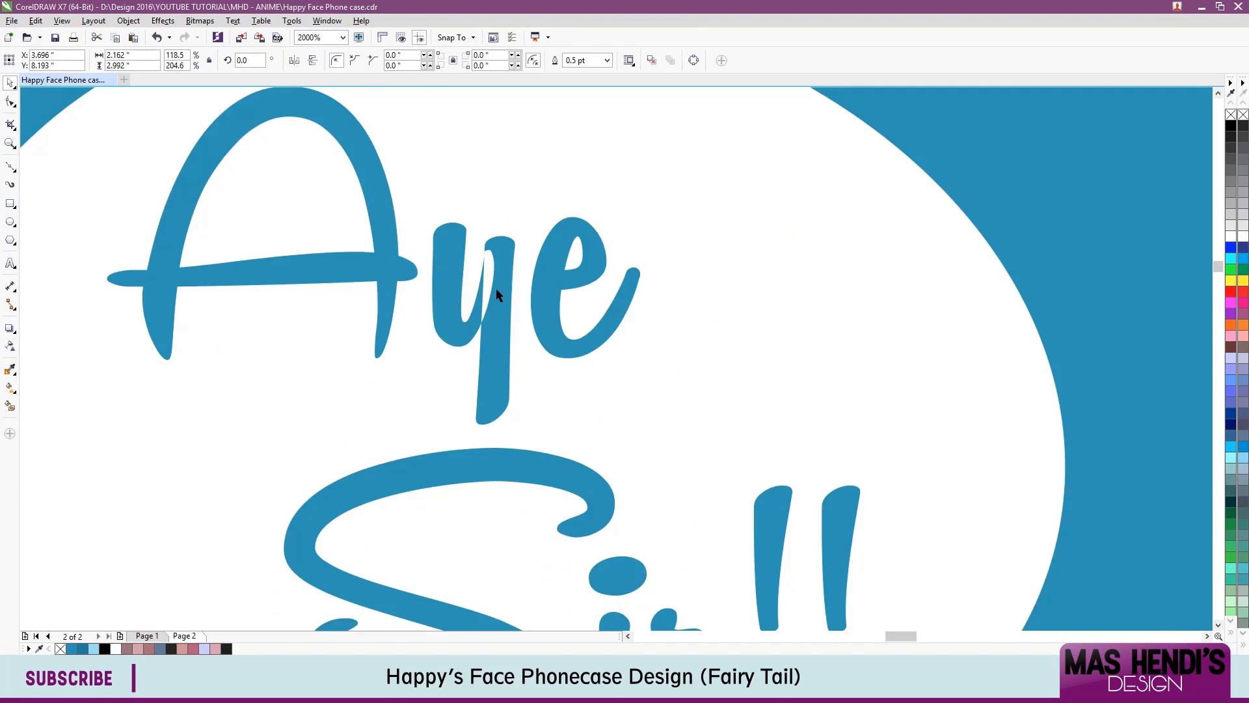
key(F10)
scroll(465, 424, up, 7)
scroll(477, 386, down, 4)
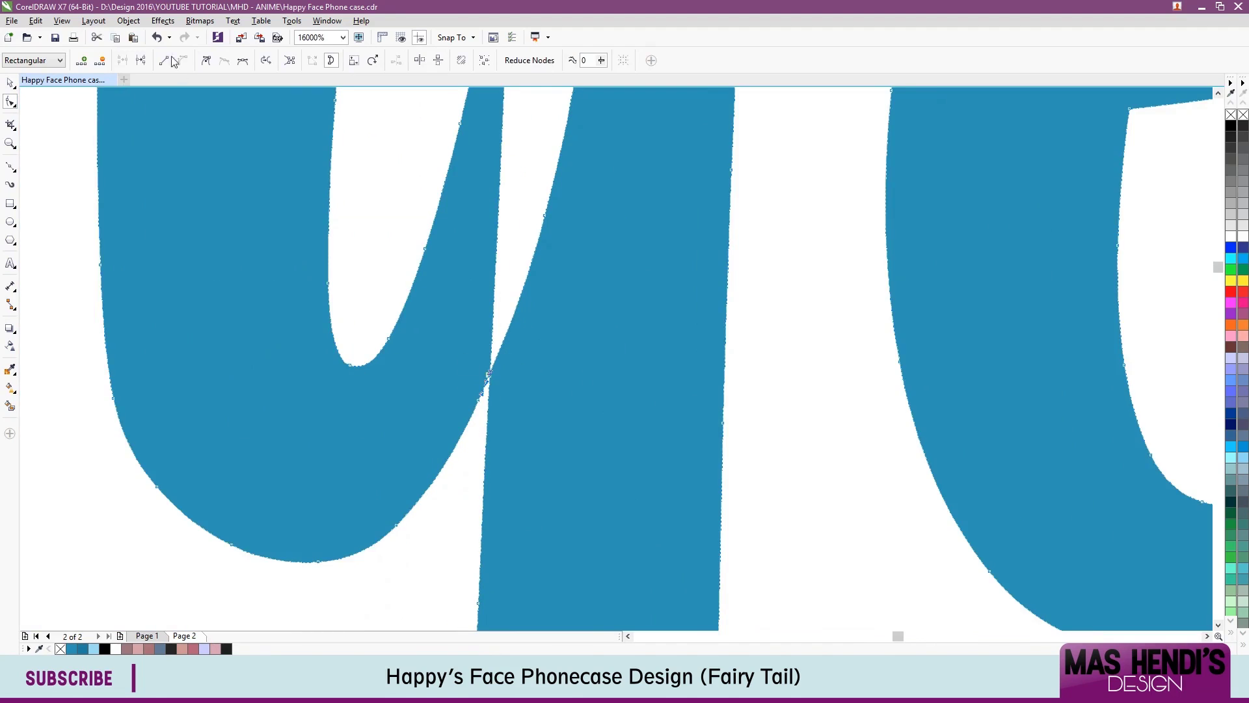
drag(576, 154, 530, 358)
key(Delete)
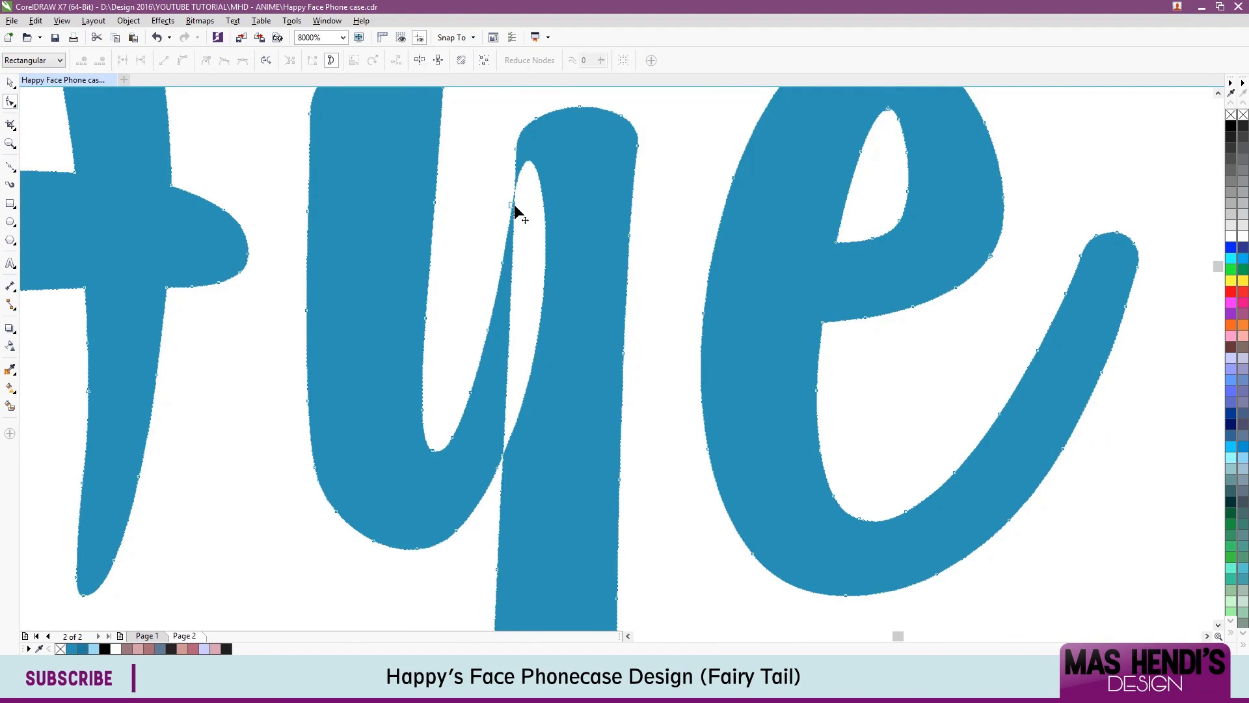
click(494, 225)
scroll(493, 152, up, 4)
scroll(490, 413, down, 4)
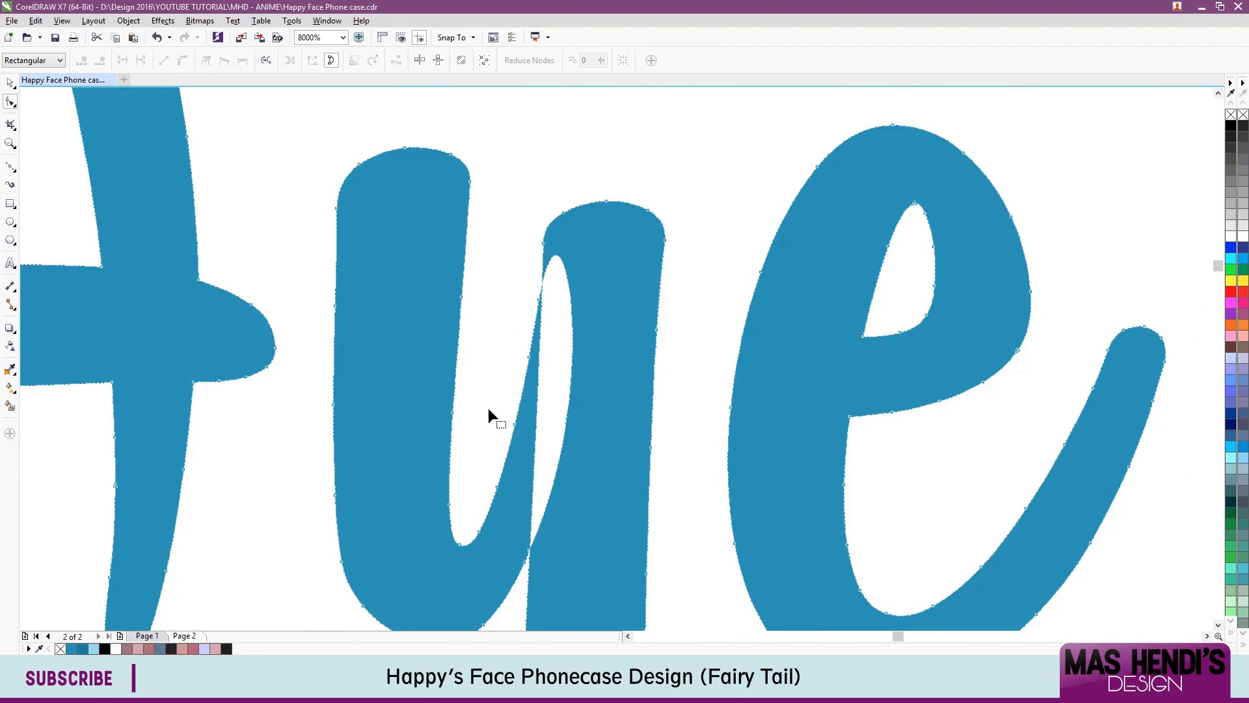
scroll(522, 423, down, 4)
Frame the letter y with a rectangle and use Smart Fill to make a solid replacement y shape at the original's position.
click(10, 406)
click(514, 237)
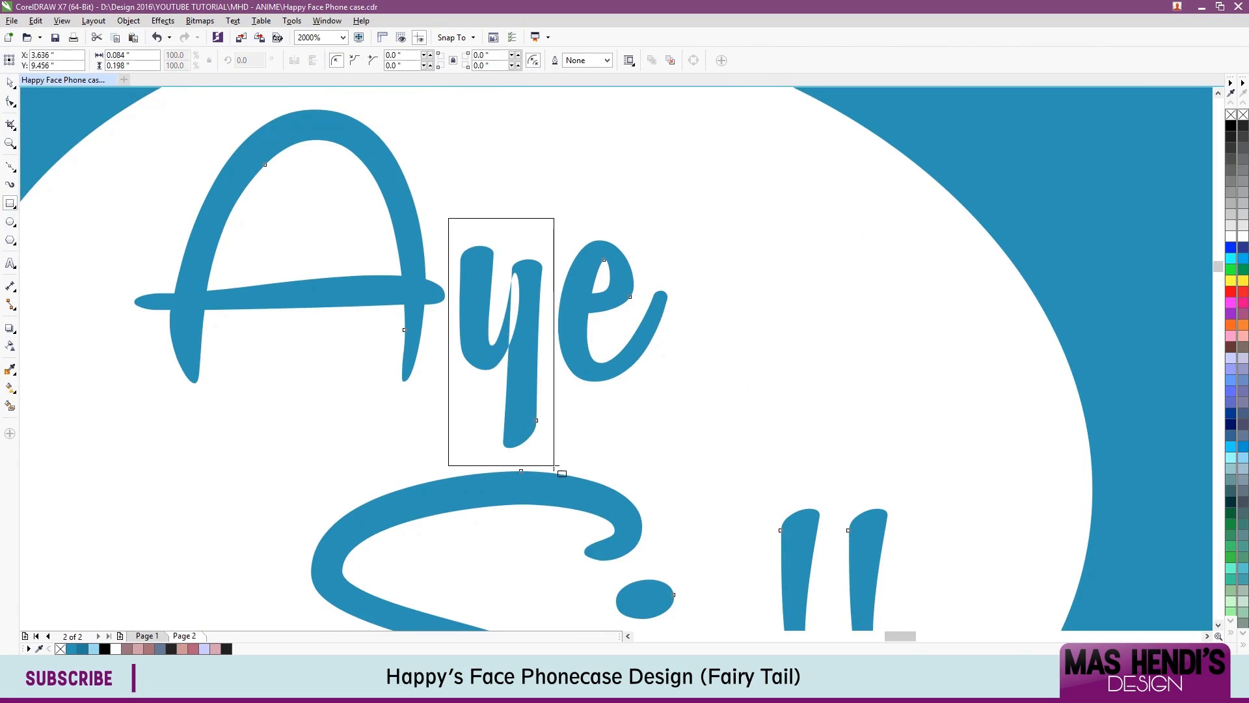
key(space)
drag(514, 237, 865, 235)
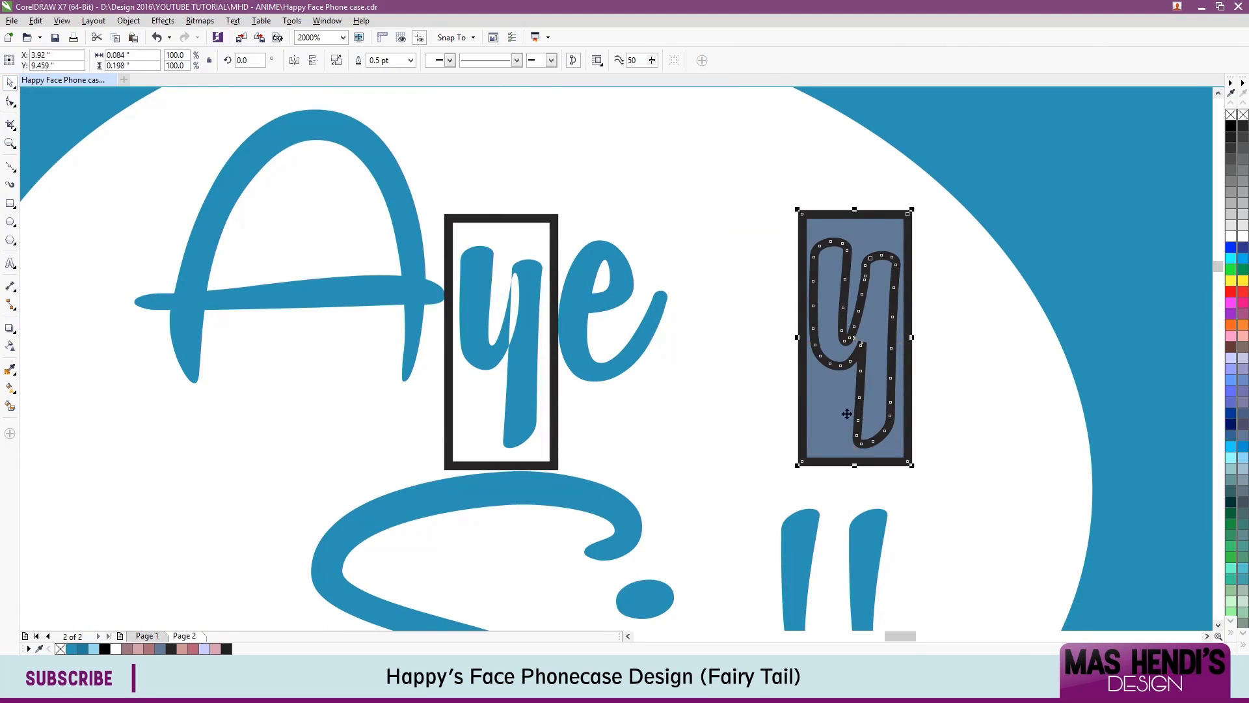
key(Delete)
key(Tab)
key(ctrl+z)
key(ctrl+z)
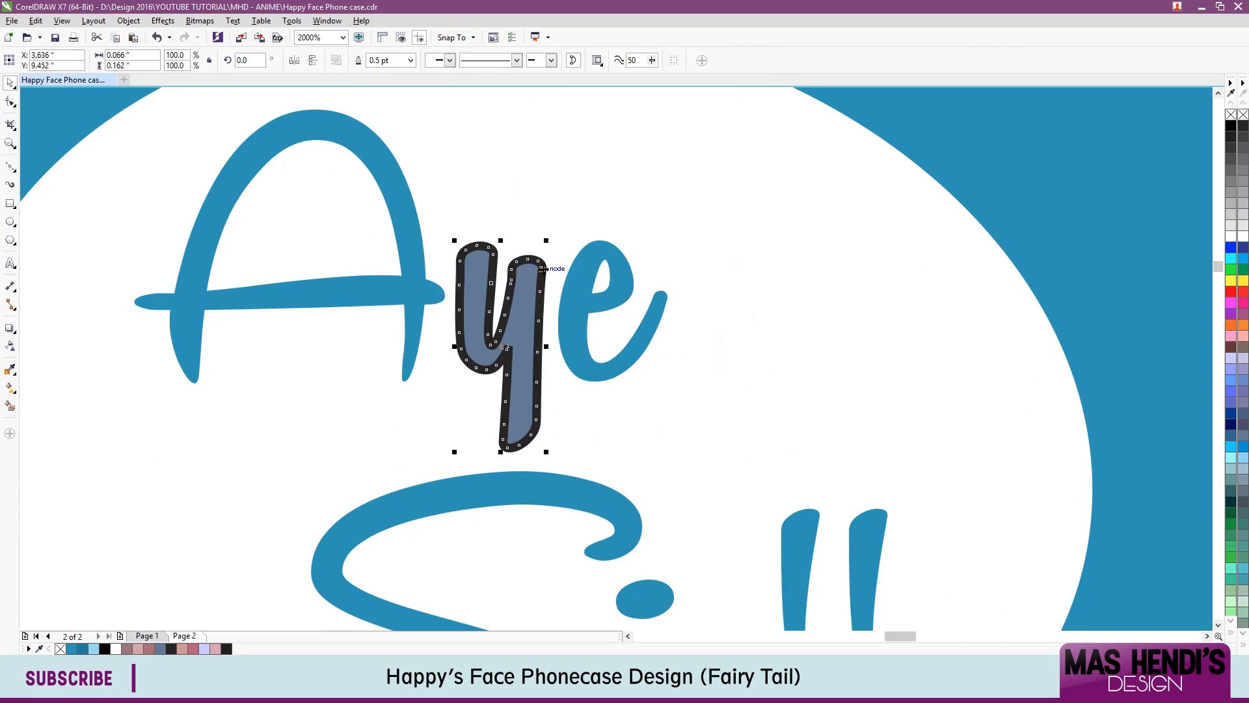
key(ctrl+z)
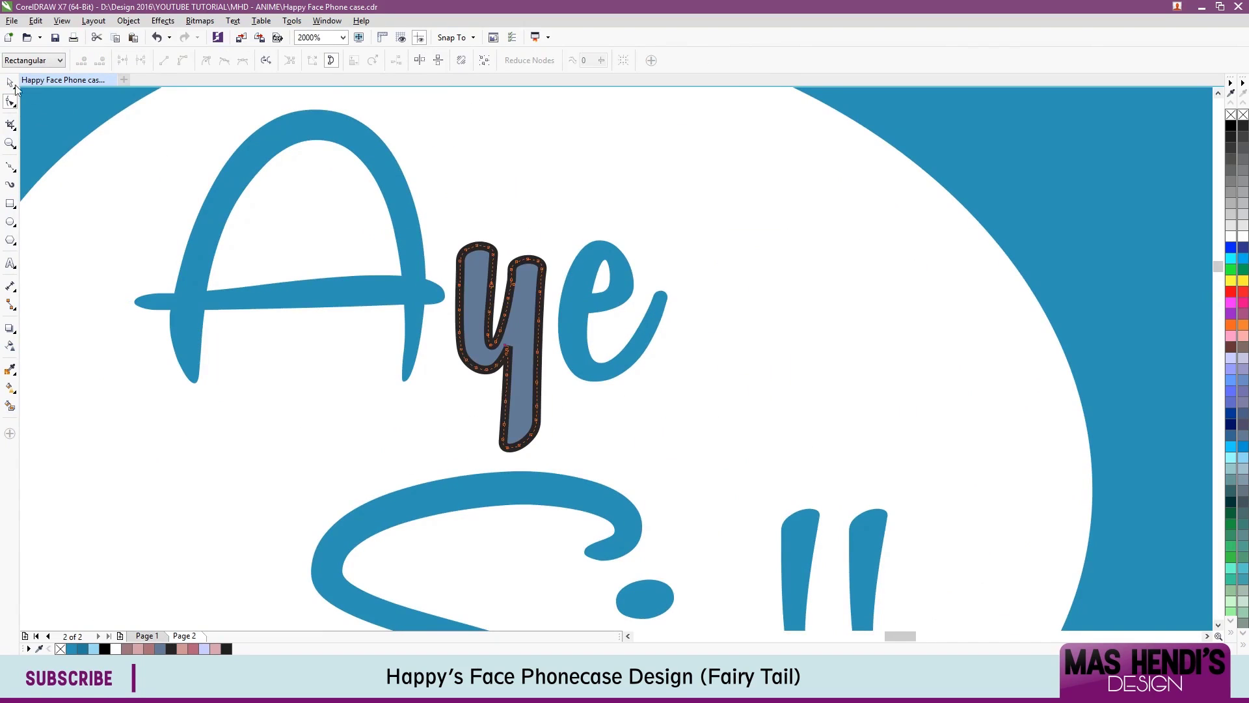
key(space)
Scale the cut-out speech bubble to 68.5% and place it above the face between the ears.
scroll(585, 391, down, 4)
click(625, 376)
scroll(774, 351, down, 4)
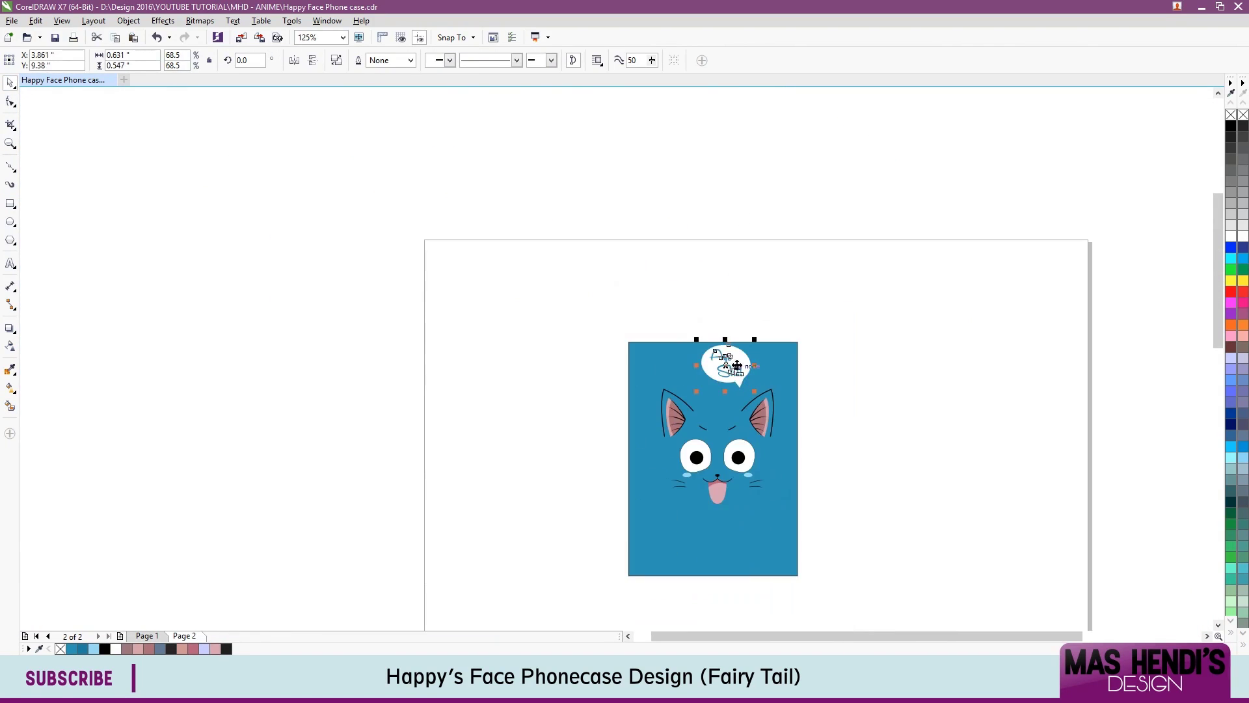
click(840, 463)
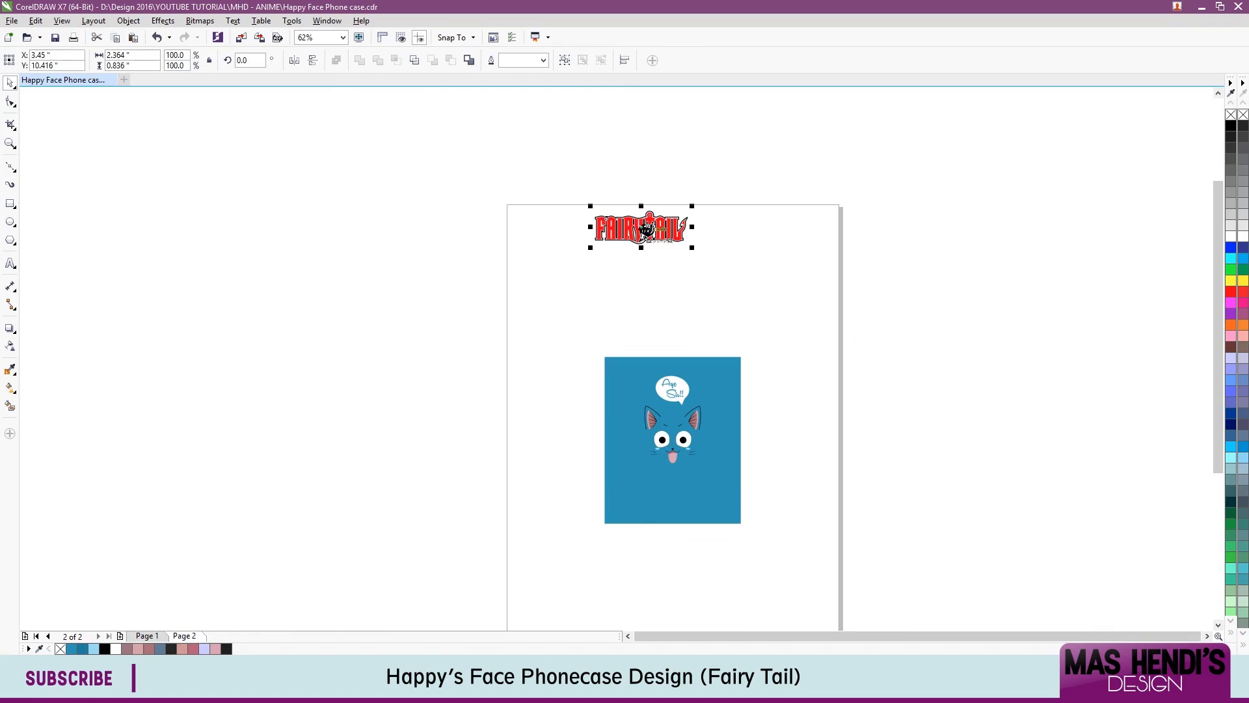
Move the Fairy Tail logo onto the blue background below the face and scale it to about 1.8 inches wide.
drag(641, 228, 677, 523)
scroll(676, 523, up, 3)
drag(774, 488, 752, 498)
scroll(698, 551, up, 4)
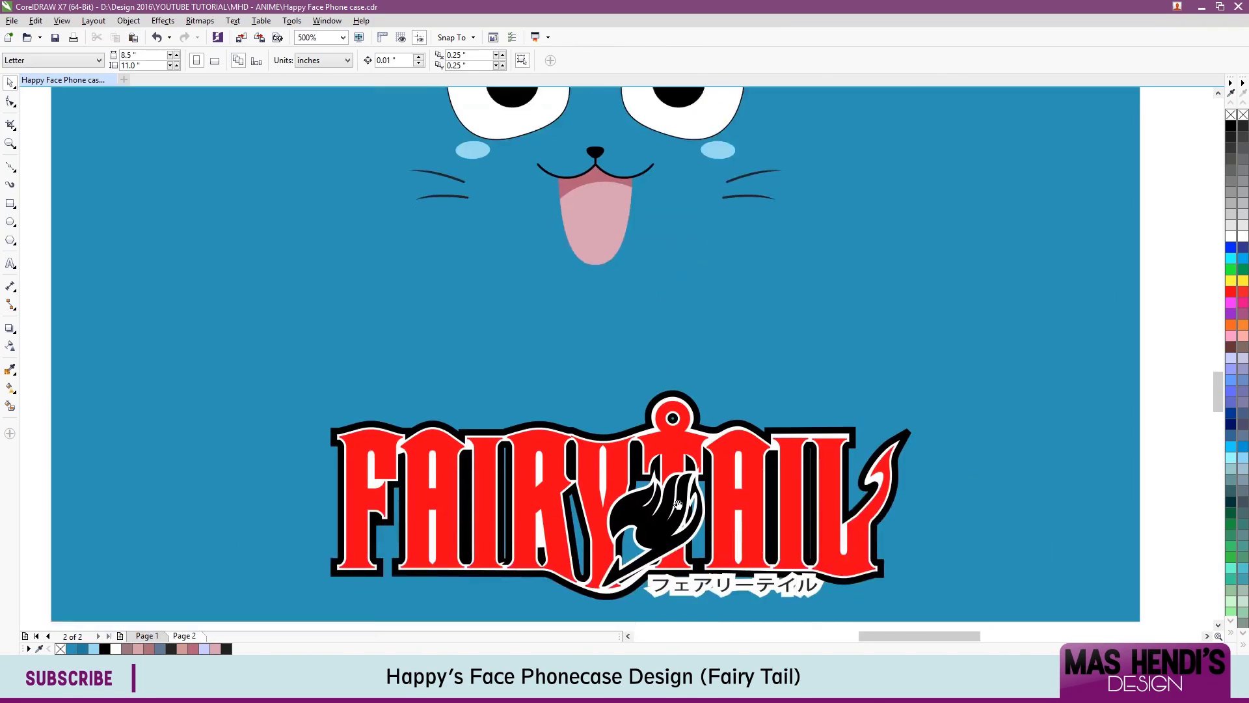
Recolour the logo's red letters with the darker blue from the document palette.
scroll(514, 475, down, 3)
click(71, 648)
click(82, 649)
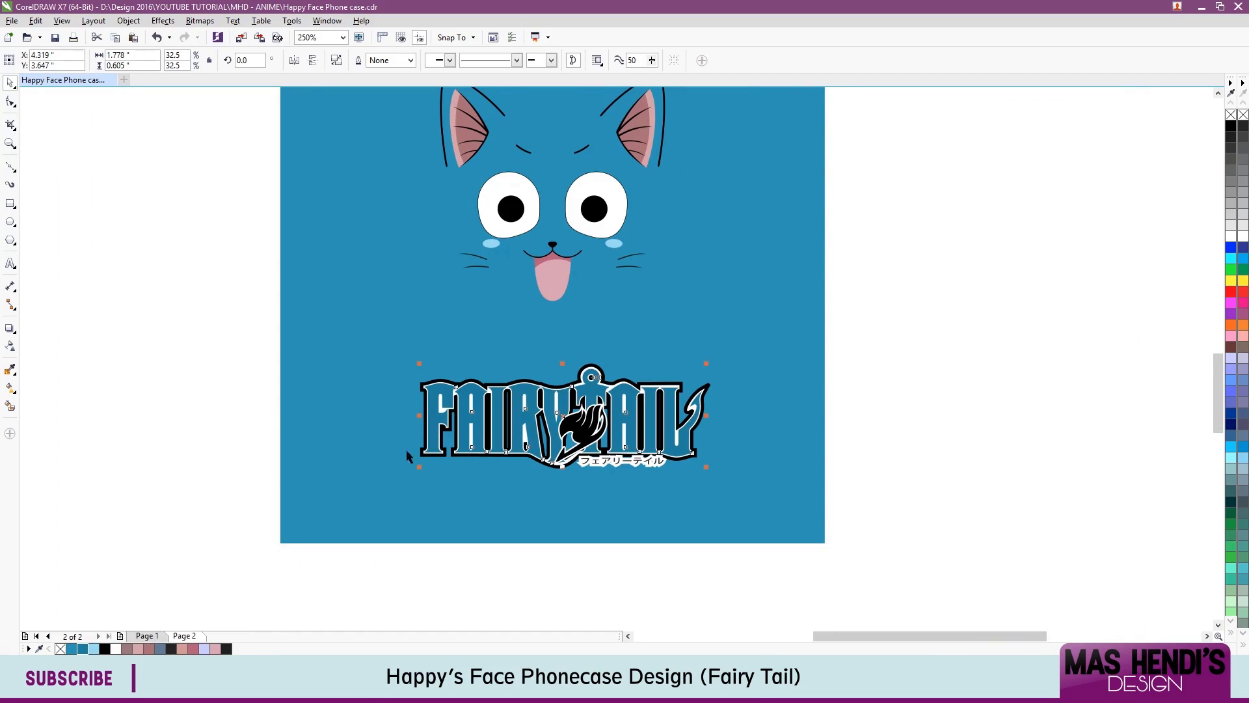
Draw an ellipse across the logo, shape it against the letters for a second tone, and fill the result with blue.
key(F7)
click(382, 426)
drag(753, 324, 772, 572)
shift+click(478, 409)
click(428, 59)
click(94, 649)
click(72, 648)
key(Escape)
Reduce the contour offset of the small Japanese text under the logo to 0.006 inch.
scroll(648, 404, up, 2)
scroll(623, 395, down, 3)
scroll(592, 517, up, 6)
click(592, 517)
click(442, 65)
click(443, 65)
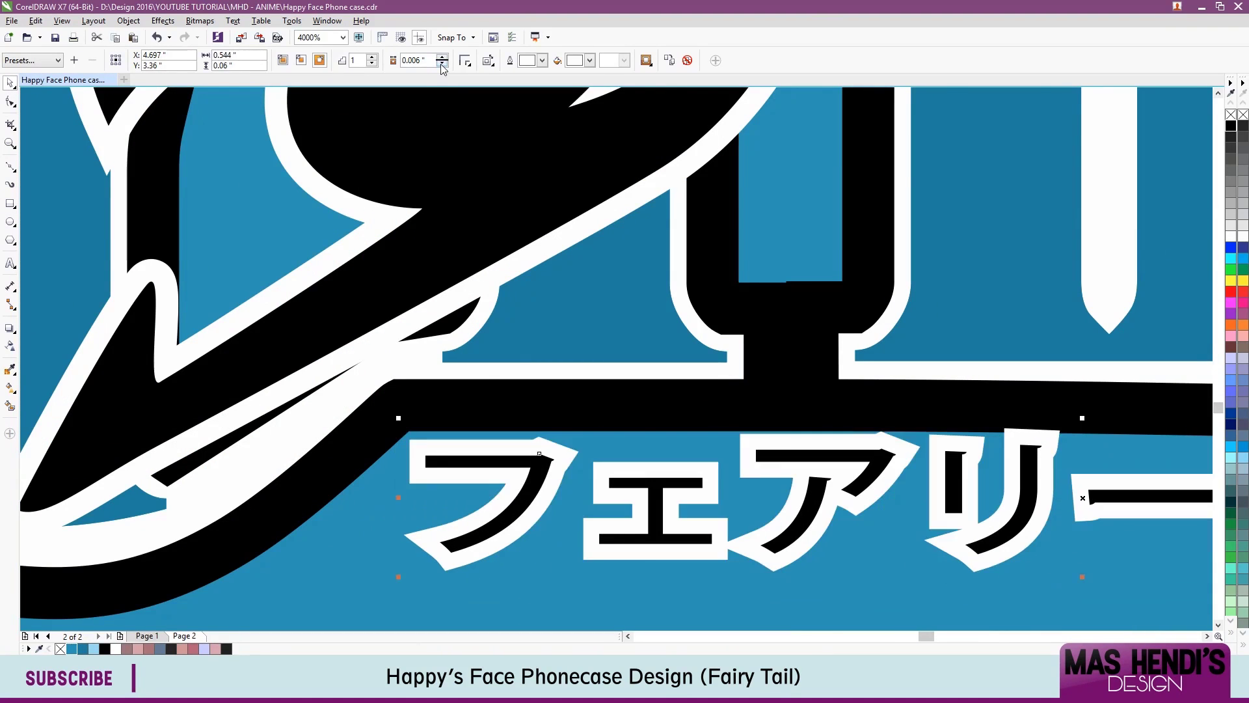
scroll(606, 431, down, 5)
Widen the blue background rectangle equally on both sides, making it a landscape format.
click(606, 432)
scroll(606, 431, down, 4)
click(762, 391)
scroll(761, 391, down, 2)
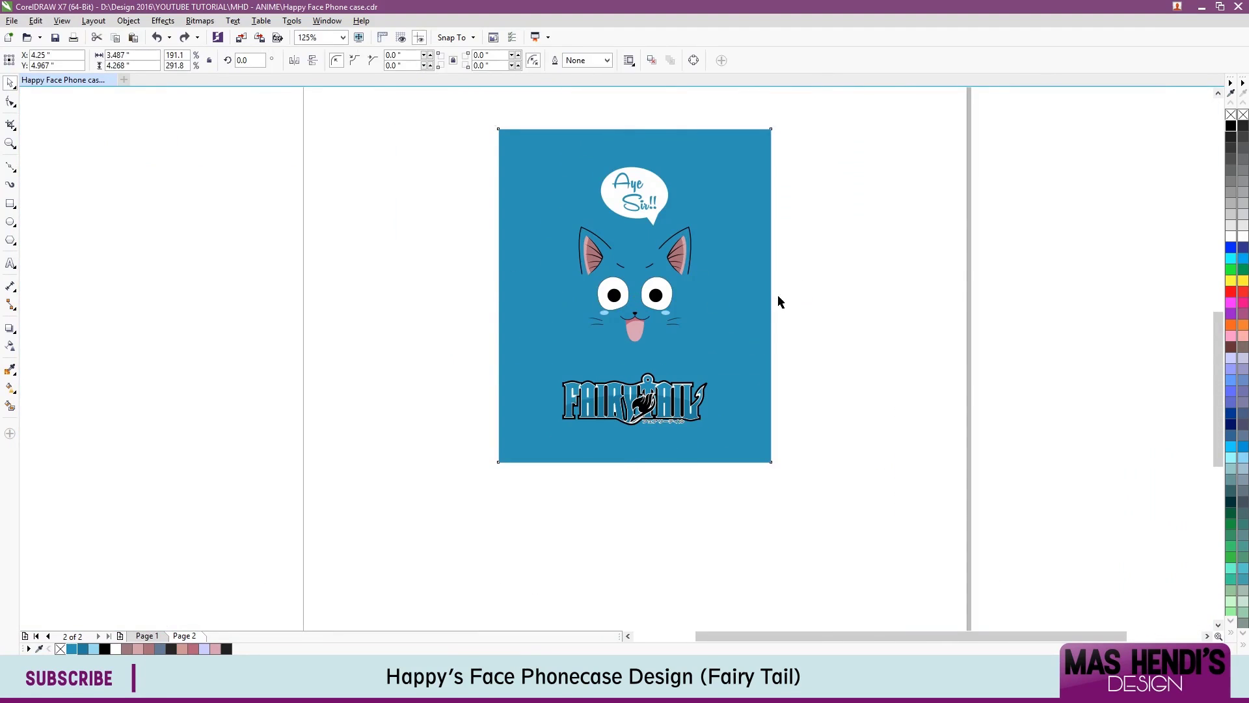
drag(775, 296, 868, 300)
Export the design as the JPEG Happy Face Phone case.jpg into the Fairy Tail folder.
key(ctrl+e)
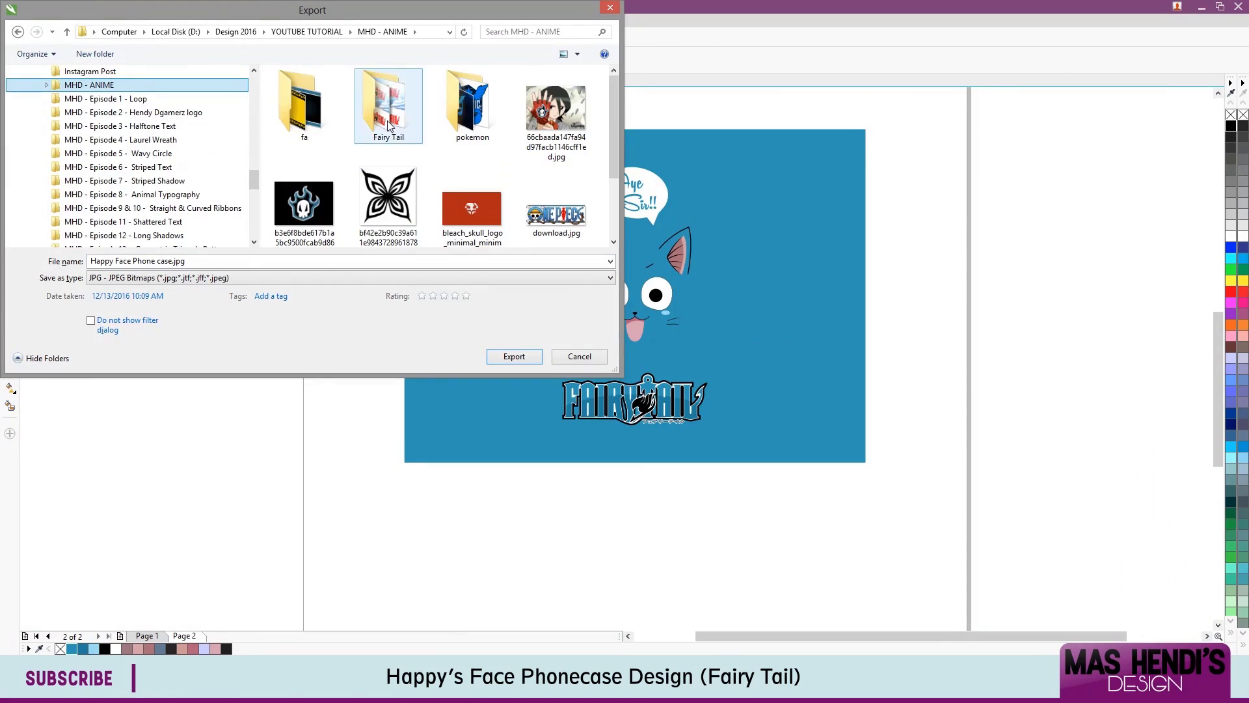
double_click(388, 125)
click(513, 356)
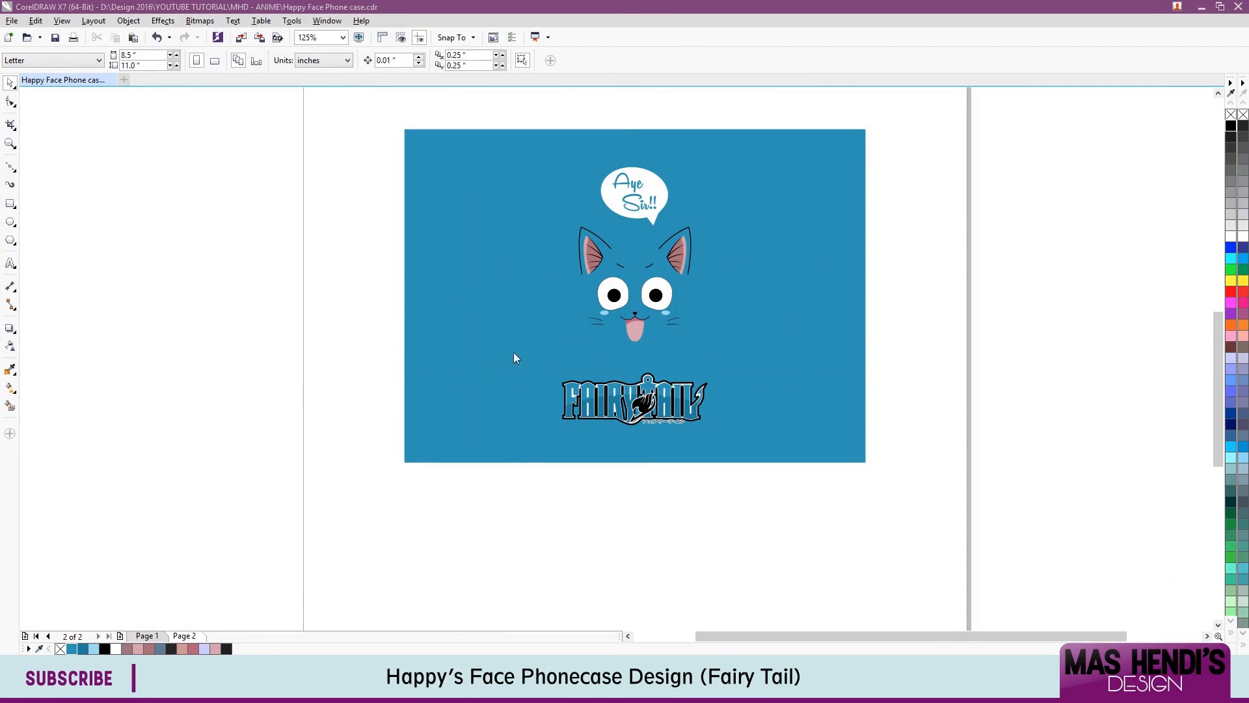
click(817, 557)
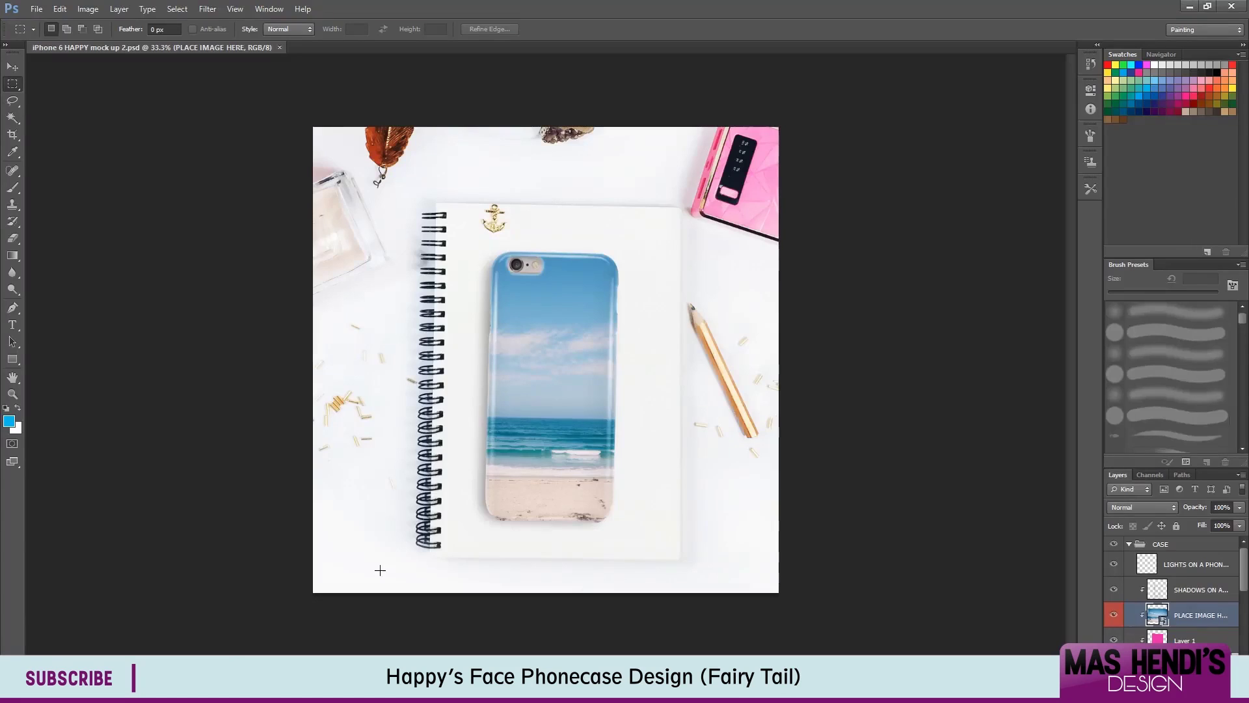
Switch to Photoshop and open Happy Face Phone case.jpg alongside the iPhone 6 HAPPY mock up 2.psd document.
click(36, 8)
click(45, 35)
click(884, 139)
double_click(878, 366)
double_click(794, 193)
click(926, 195)
click(953, 455)
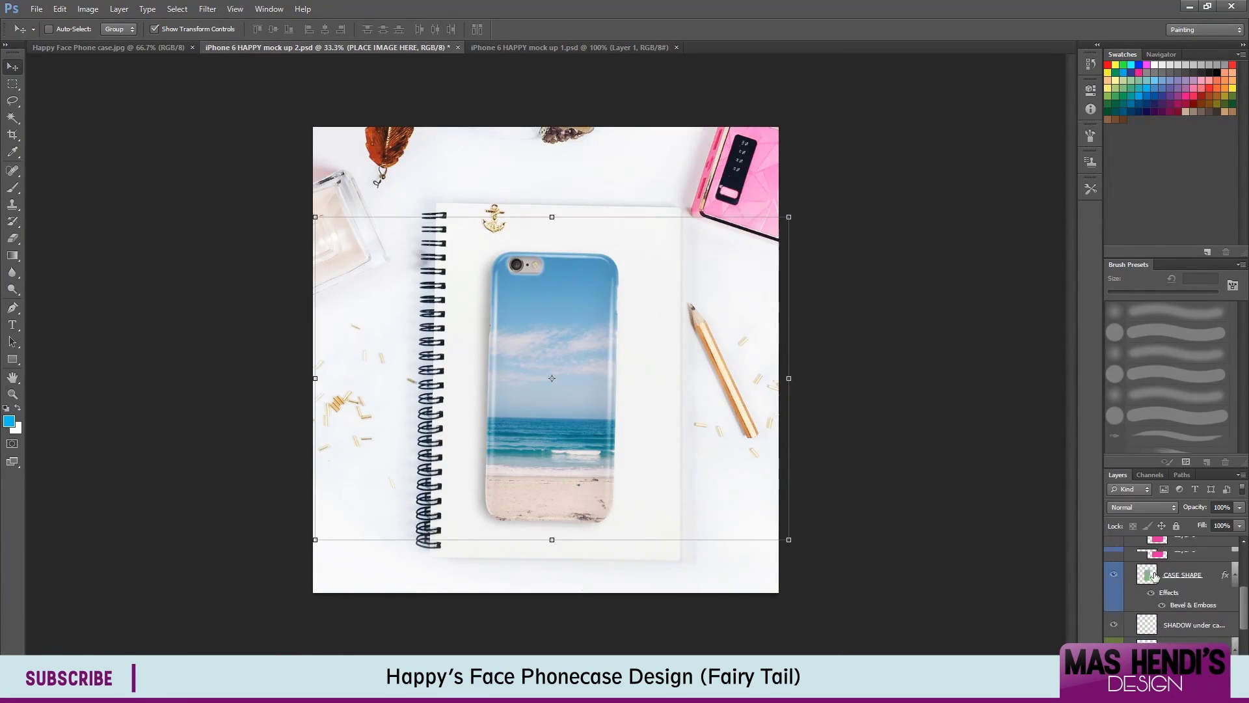
Close iPhone 6 HAPPY mock up 1.psd and paste the Happy design over the beach image on mock up 2's phone case, centred.
click(654, 49)
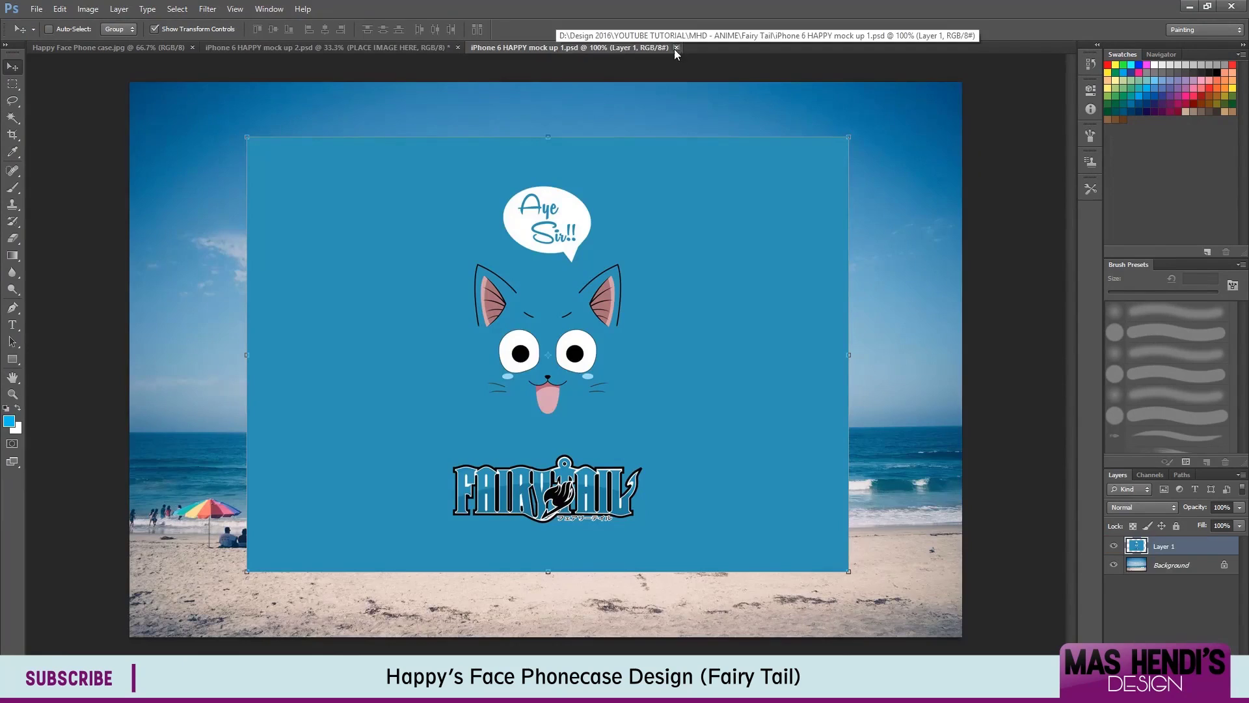
click(676, 48)
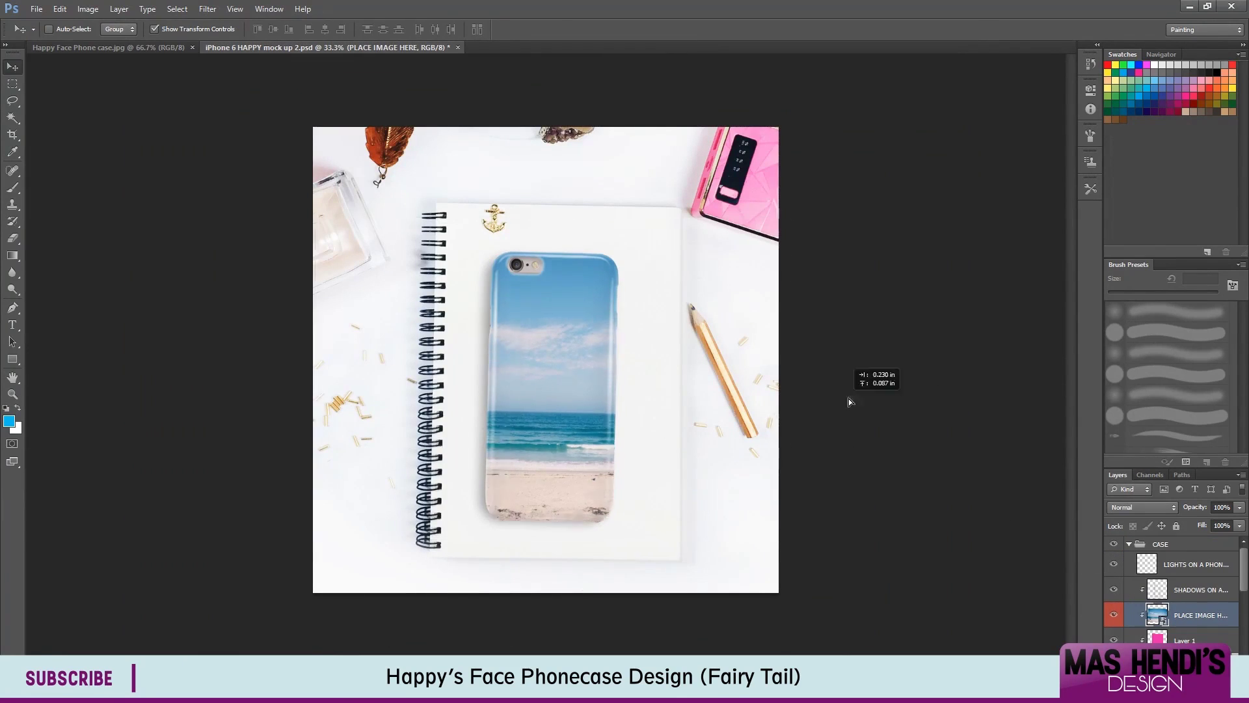
key(ctrl+v)
drag(578, 394, 549, 418)
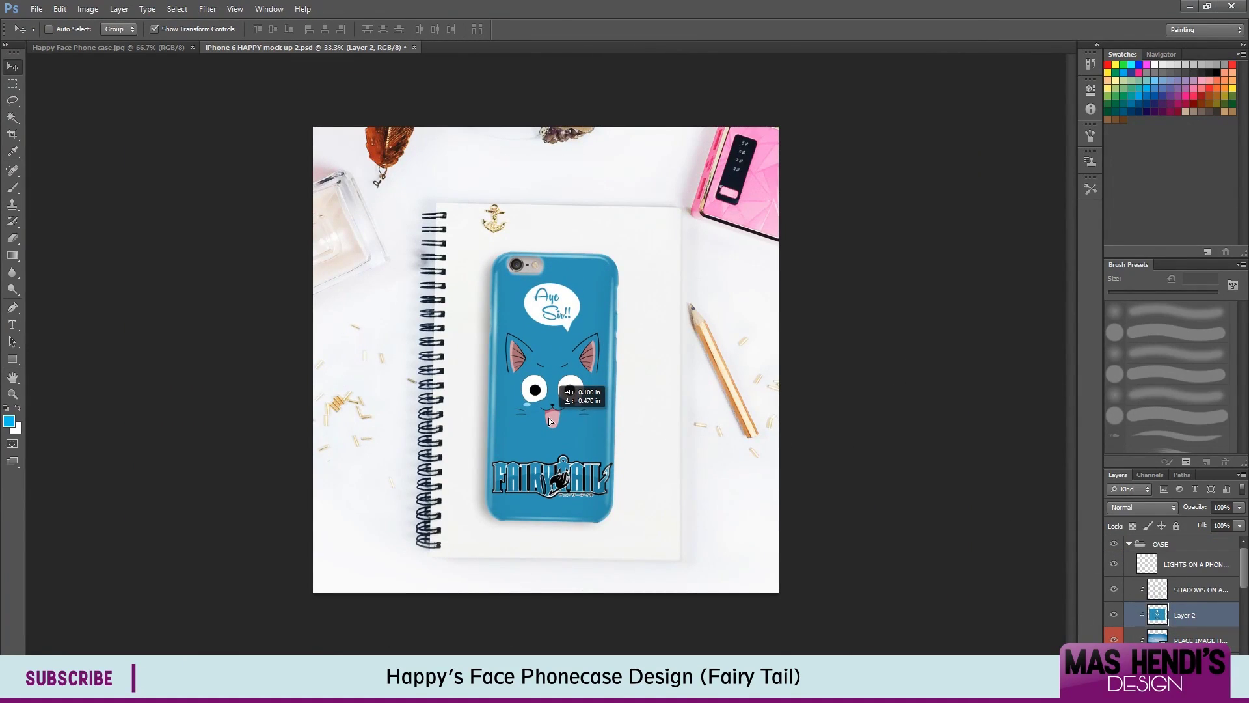
Save the finished mock-up as a JPEG named iPhone 6 HAPPY mock up 2 in the Fairy Tail folder.
click(29, 9)
click(39, 158)
click(830, 361)
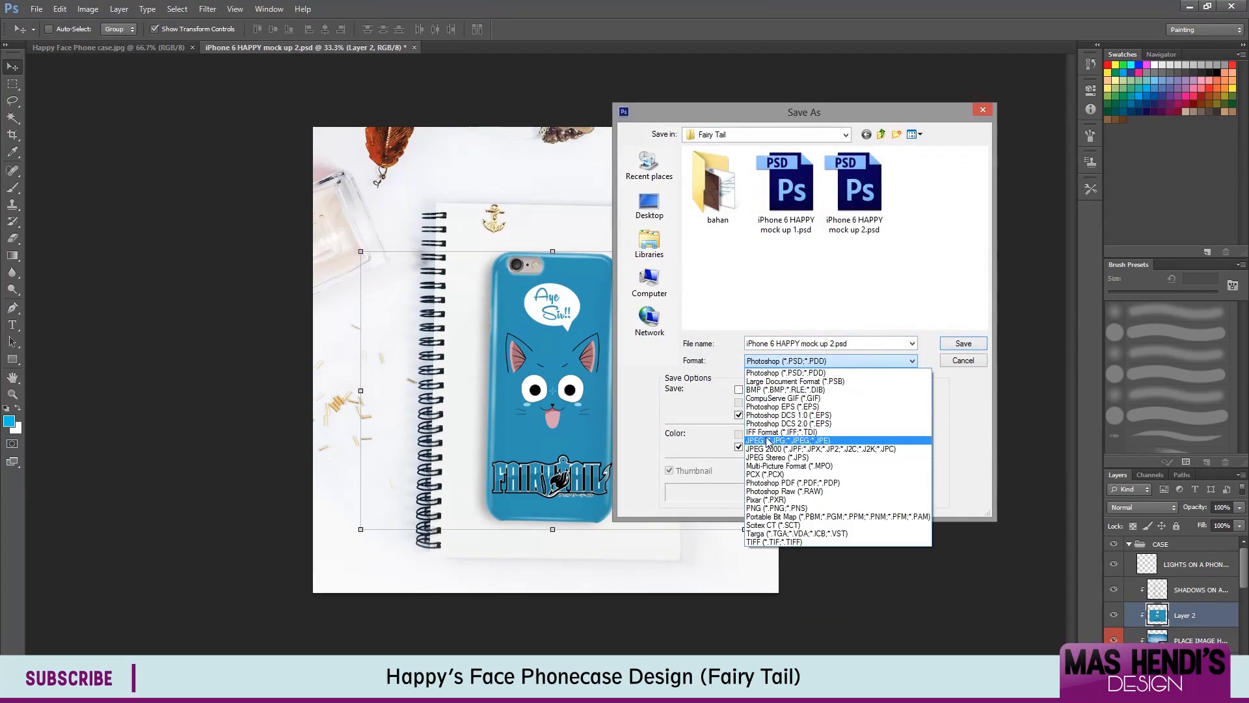
click(813, 442)
click(800, 224)
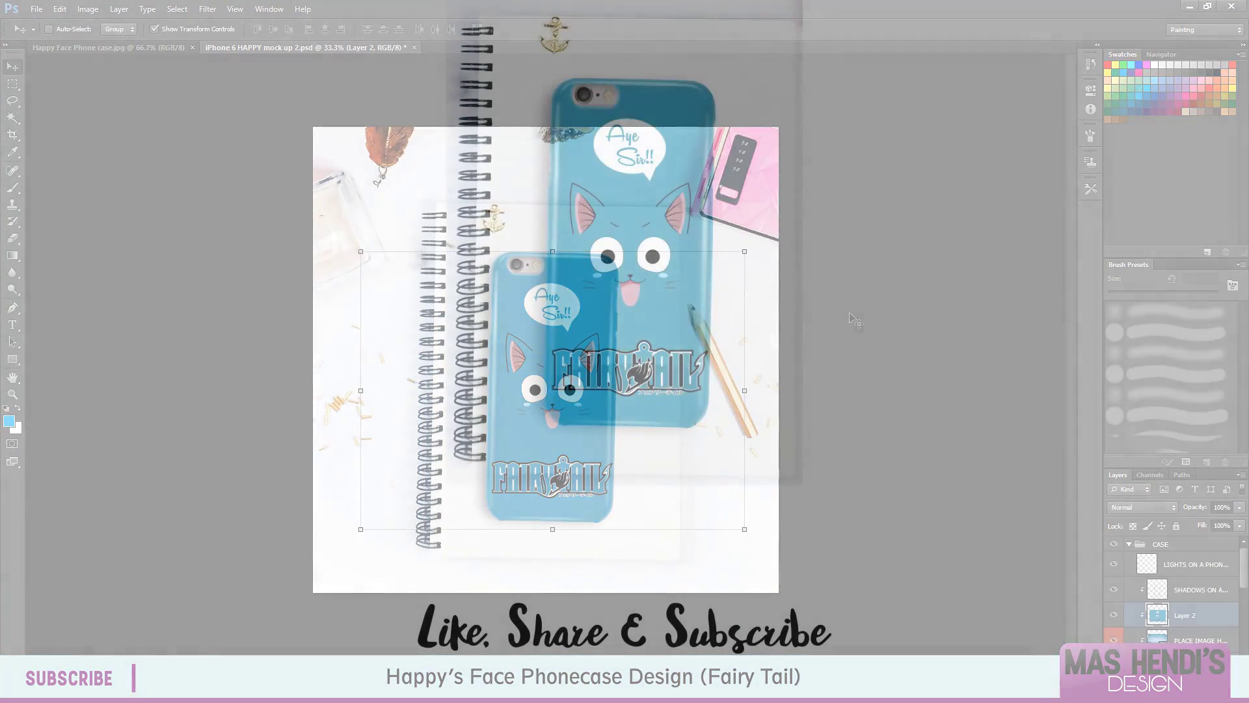